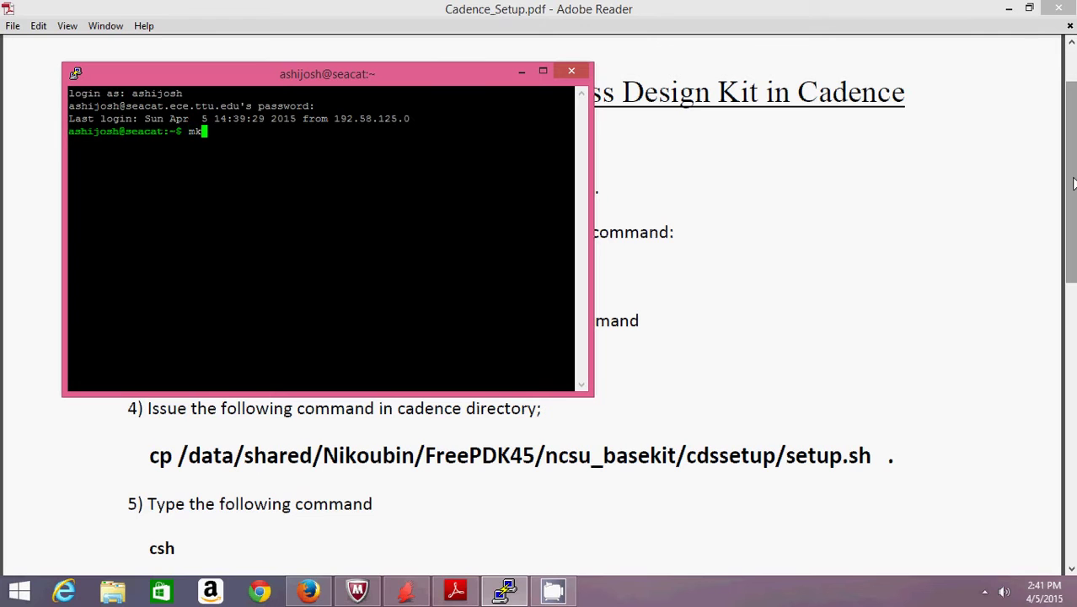
- Create a new directory named cadence with mkdir
text(dir cadence)
key(Return)
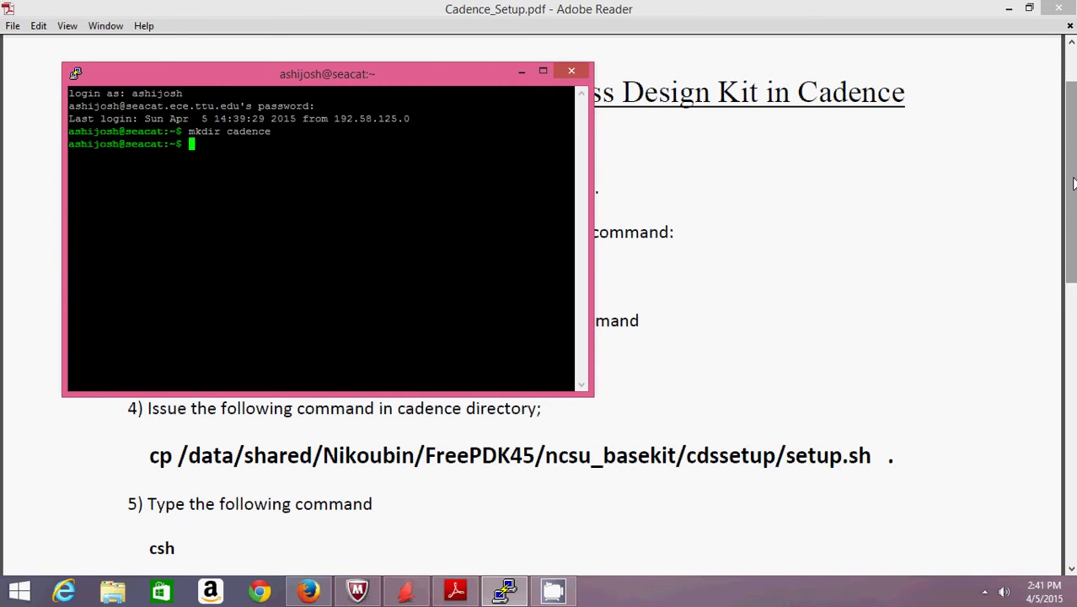
- Change into the cadence directory, then return to the setup instructions PDF
click(1074, 184)
key(alt+Tab)
text(cd cadence)
key(Return)
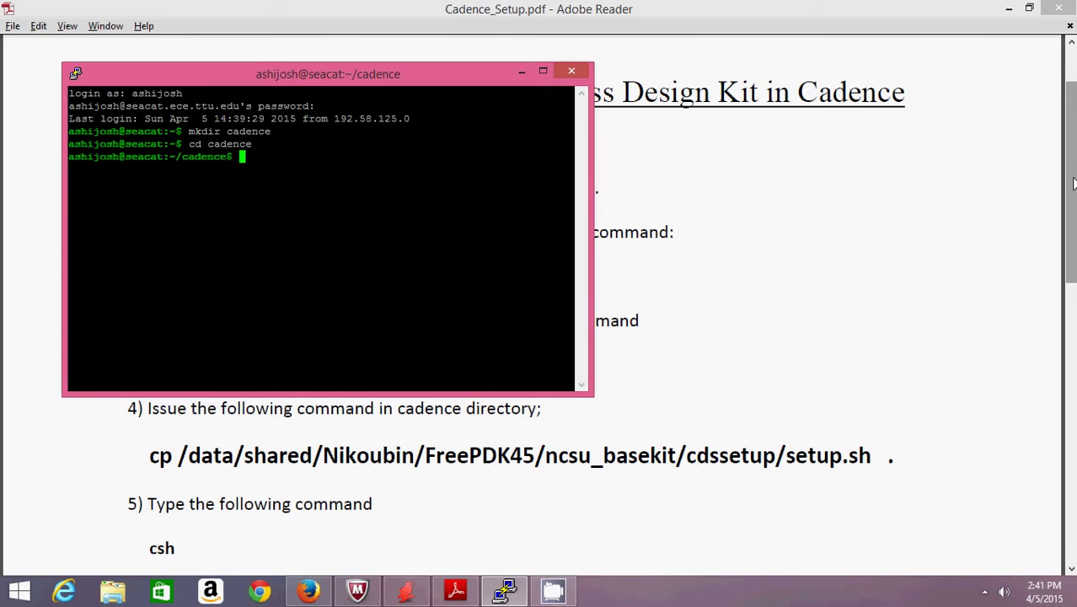
key(alt+Tab)
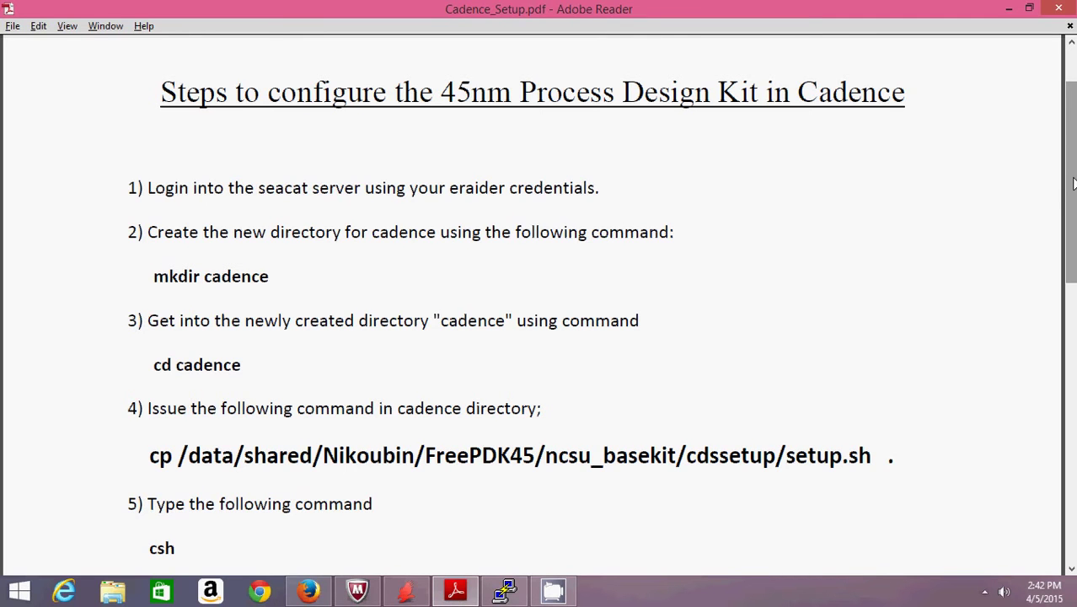
- Copy /data/shared/Nikoubin/FreePDK45/ncsu_basekit/cdssetup/setup.sh into the cadence directory
key(alt+Tab)
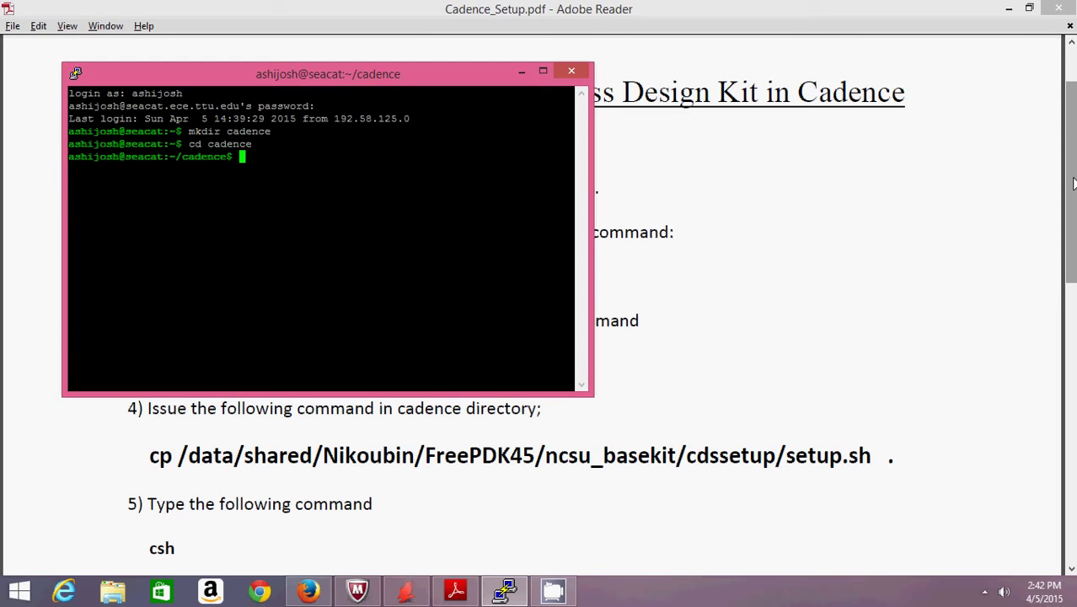
text(cp /data/)
text(shared/Nikoubin/FreePDK45/nc)
key(Tab)
text(cda)
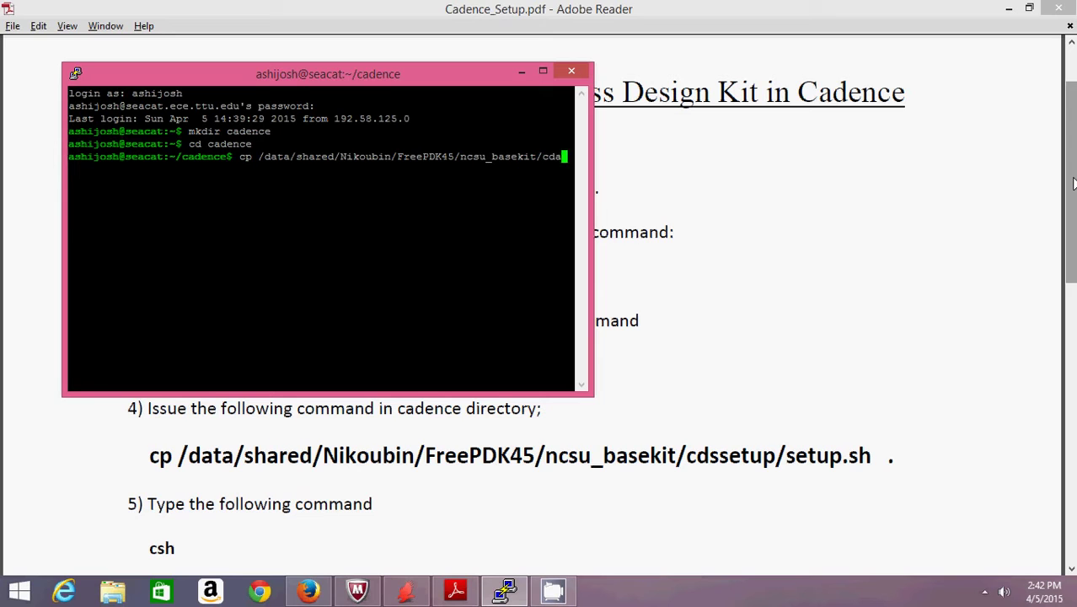
key(BackSpace)
text(s)
key(Tab)
text(setu)
key(Tab)
text(.)
key(BackSpace)
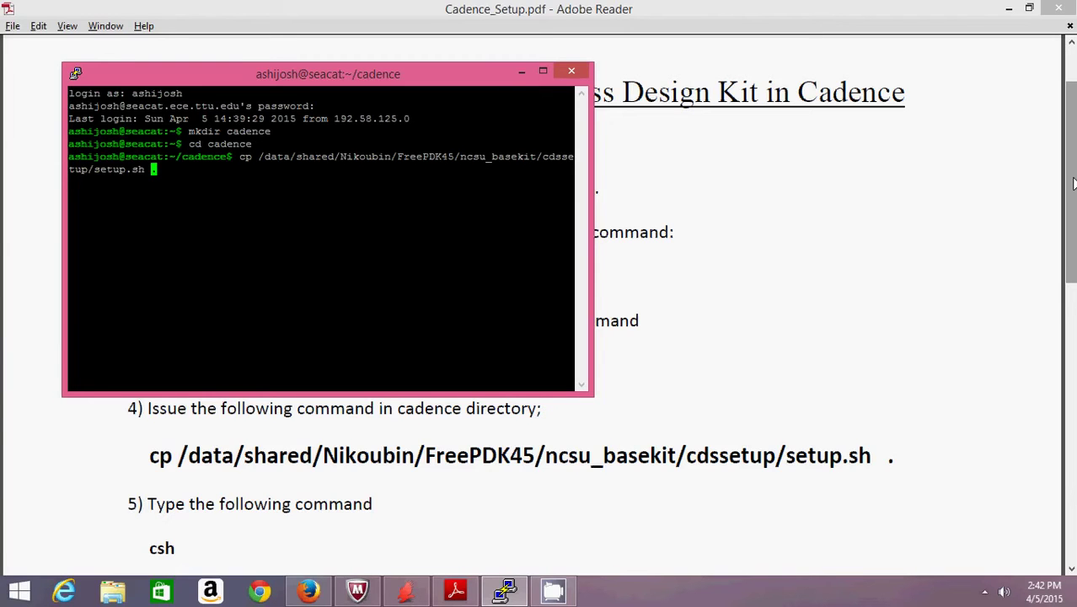
key(Return)
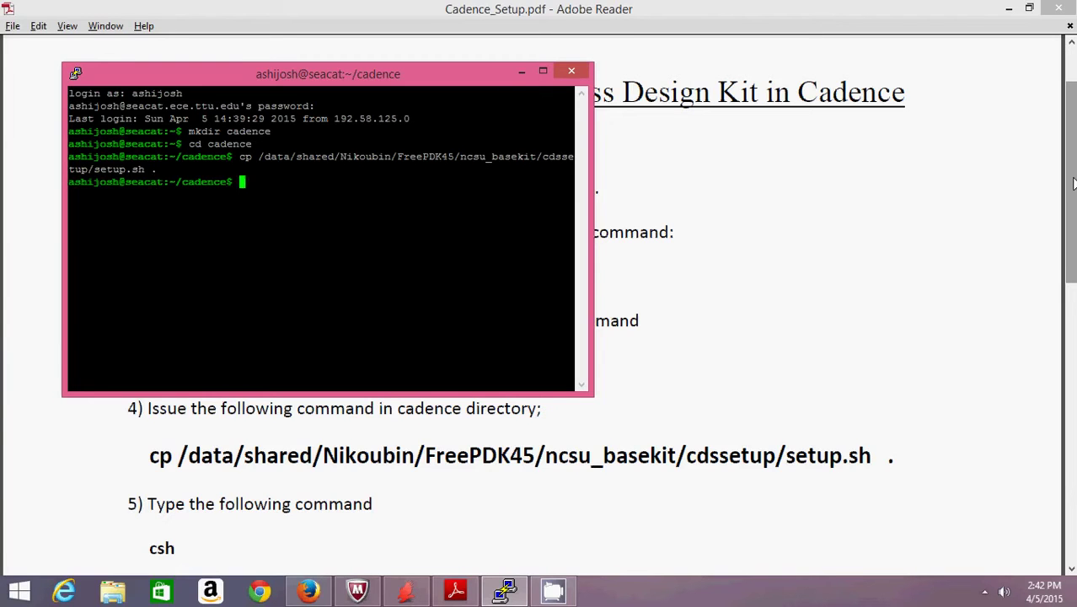
- List the directory with ls to confirm setup.sh arrived, then return to the PDF
text(ls)
key(Return)
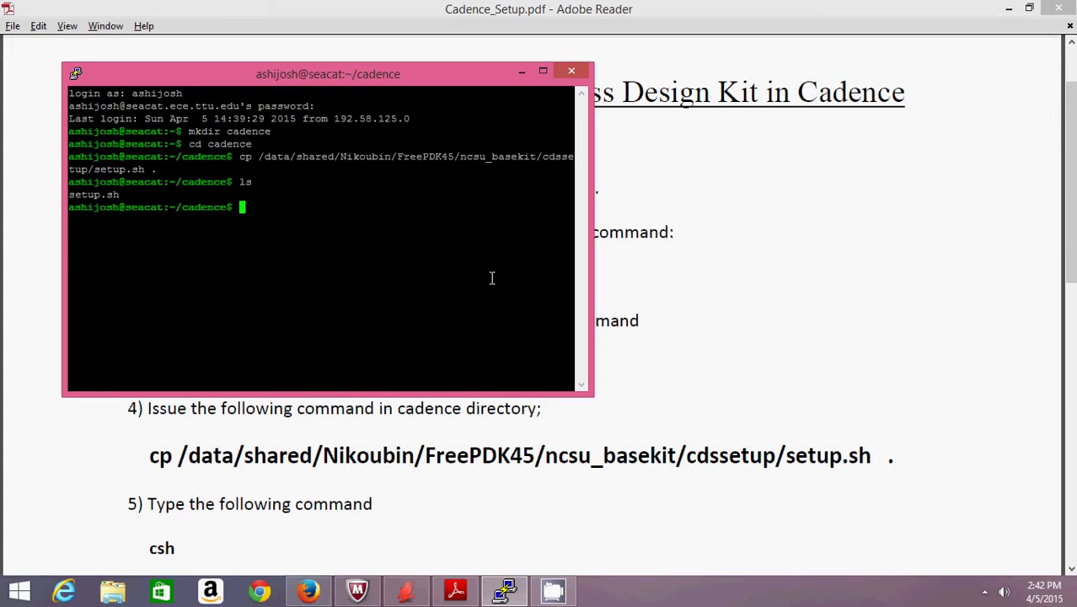
key(alt+Tab)
- Scroll the PDF to step 5 and start a C shell with csh
scroll(1072, 245, down, 1)
scroll(1071, 245, down, 3)
scroll(1073, 278, down, 1)
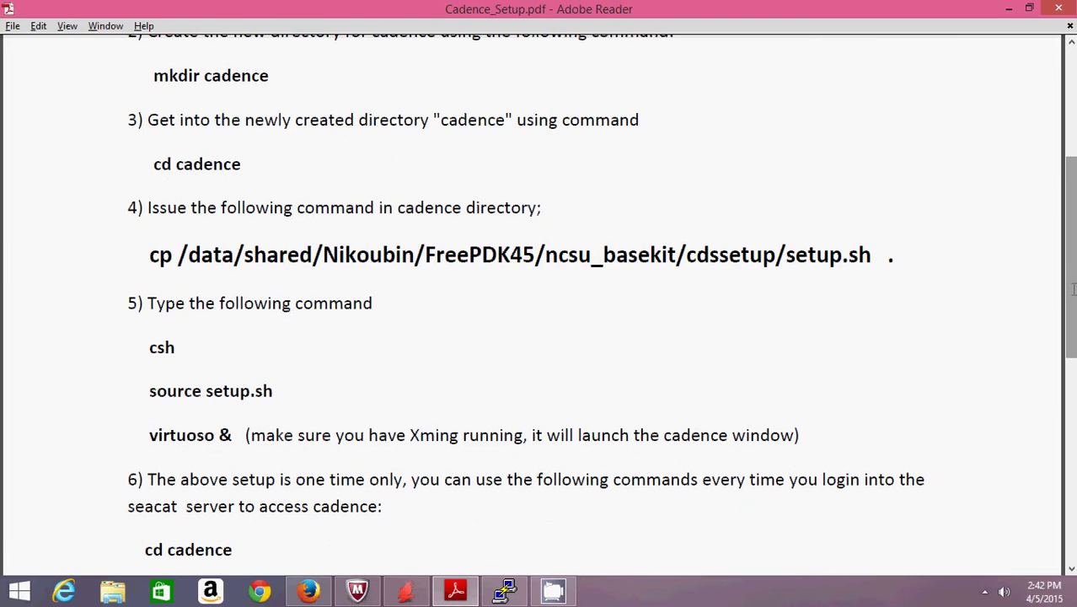
key(alt+Tab)
text(csh)
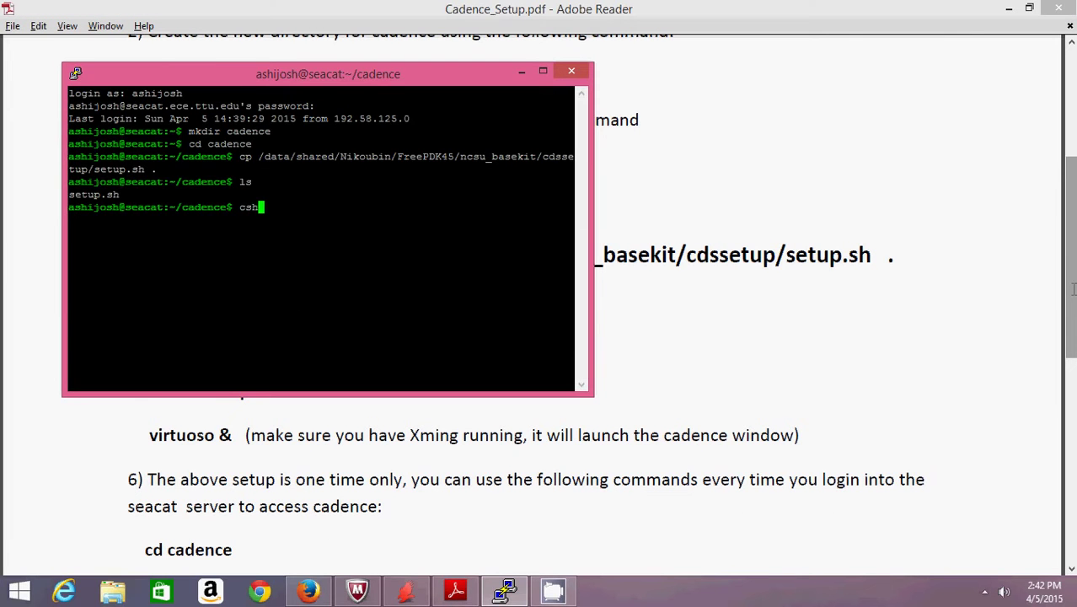
key(Return)
- Load the Cadence environment by running source setup.sh
key(alt+Tab)
key(alt+Tab)
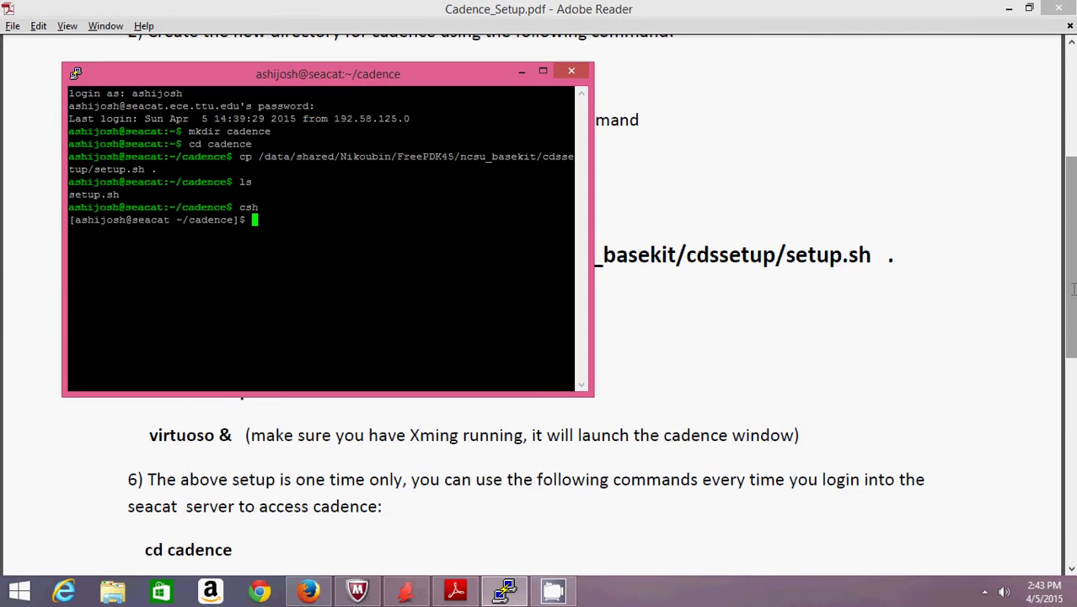
text(source set)
key(Tab)
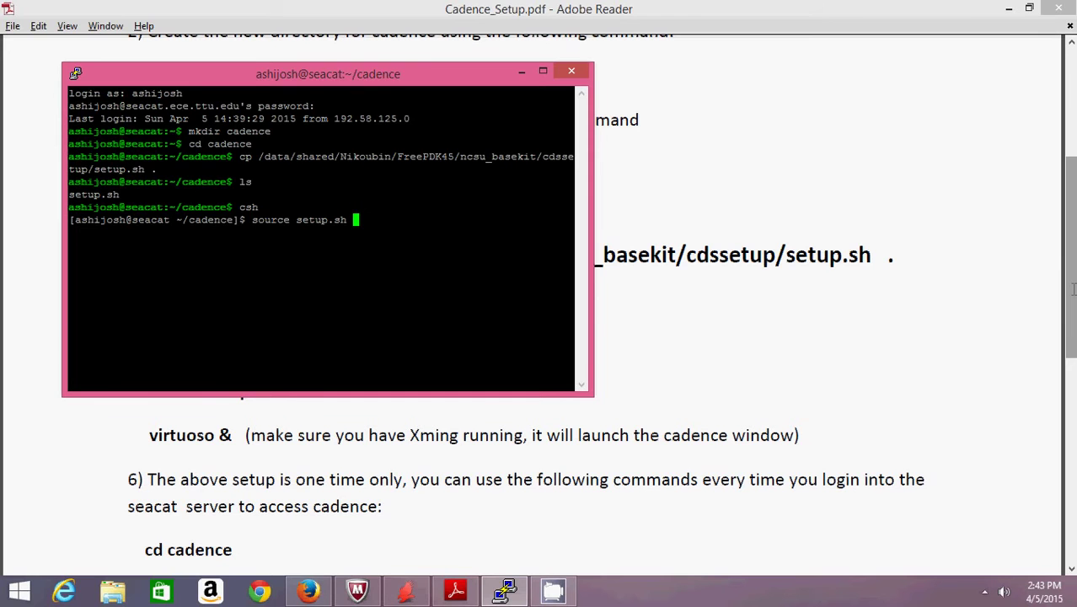
key(Return)
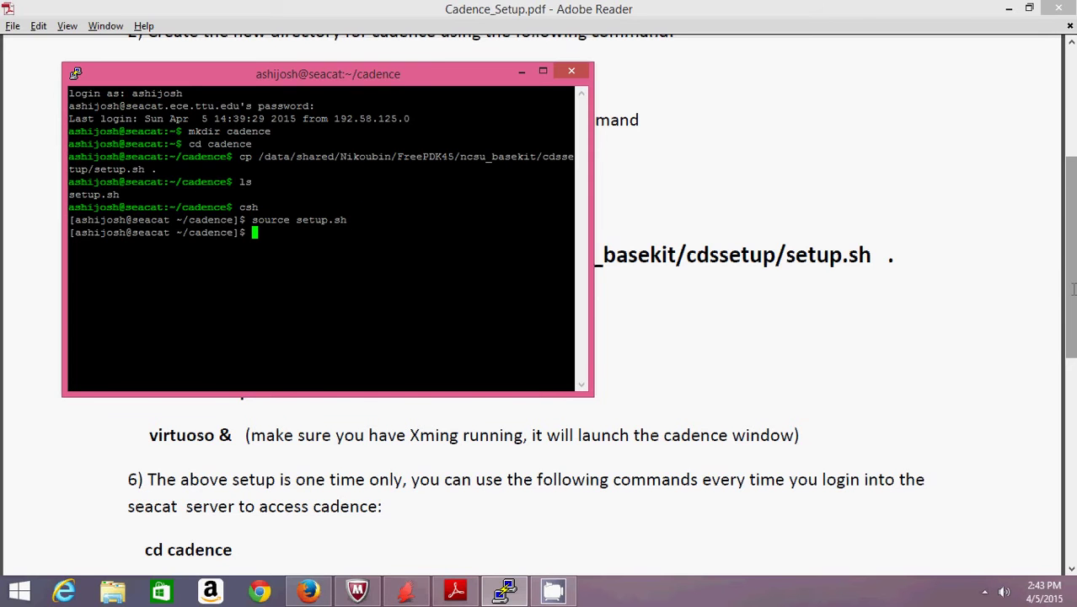
- Launch Virtuoso in the background with 'virtuoso &'
click(1073, 289)
key(alt+Tab)
text(virtuoso &)
key(Return)
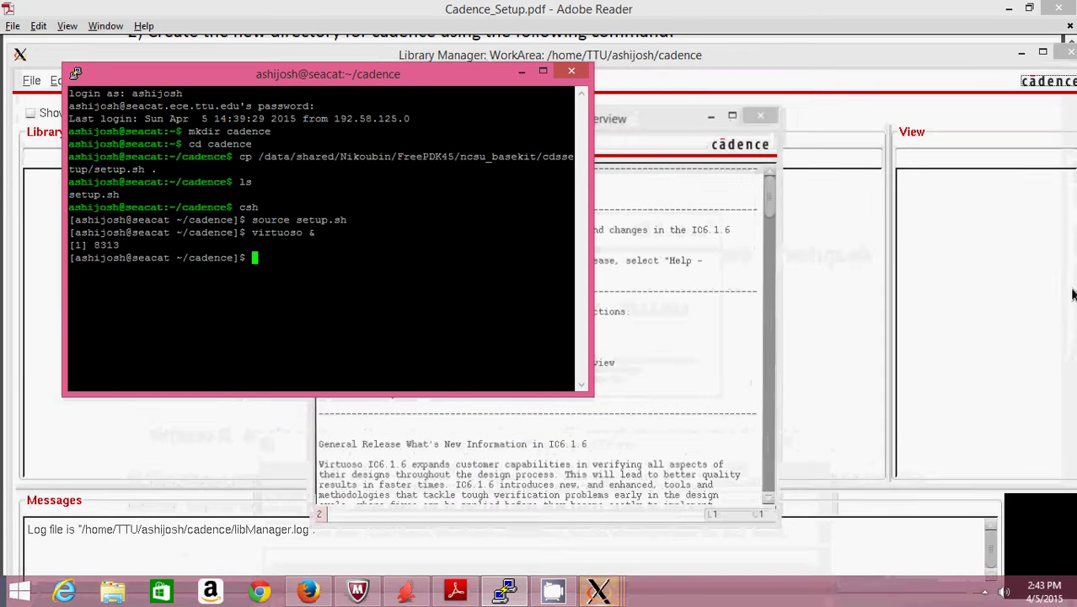
- Close the What's New in IC6.1.6 window and maximize the Library Manager
click(682, 236)
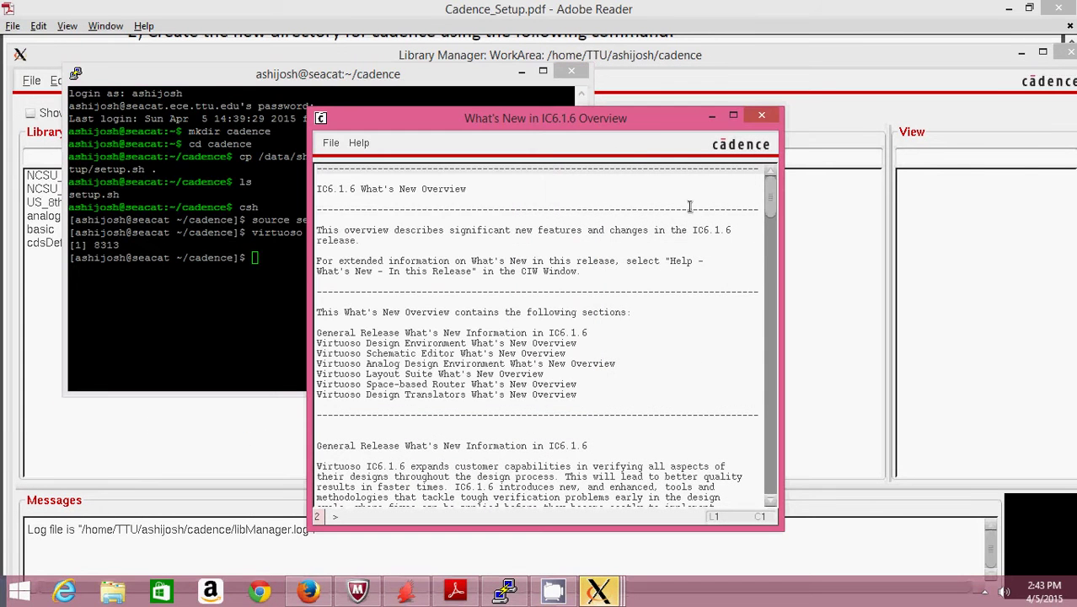
click(761, 118)
double_click(733, 58)
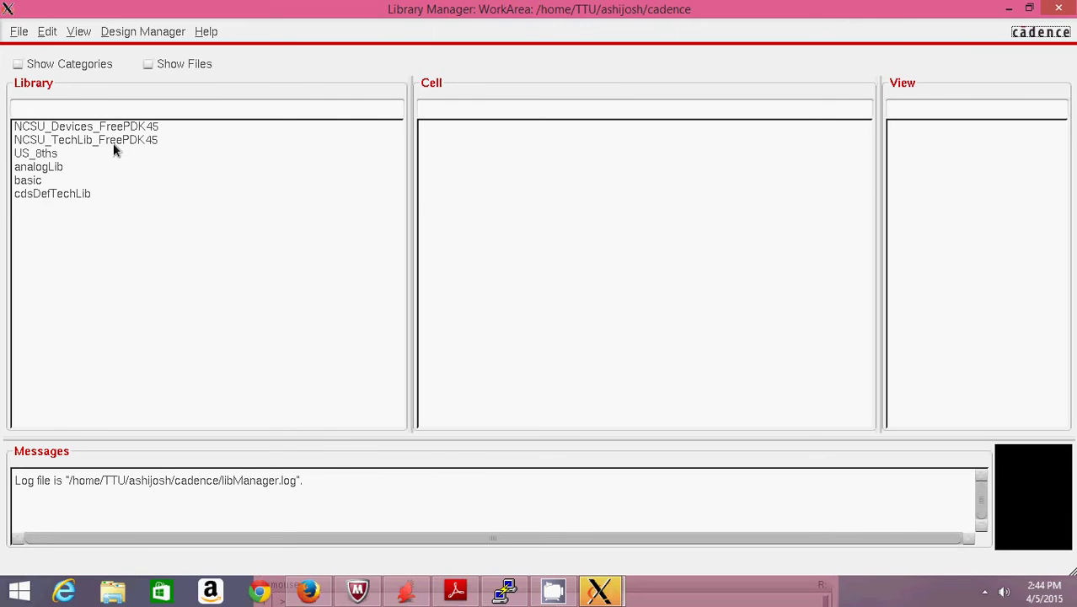
- Create library 'demo' attached to NCSU_TechLib_FreePDK45, then select it in Library Manager
click(17, 34)
mouse_move(33, 49)
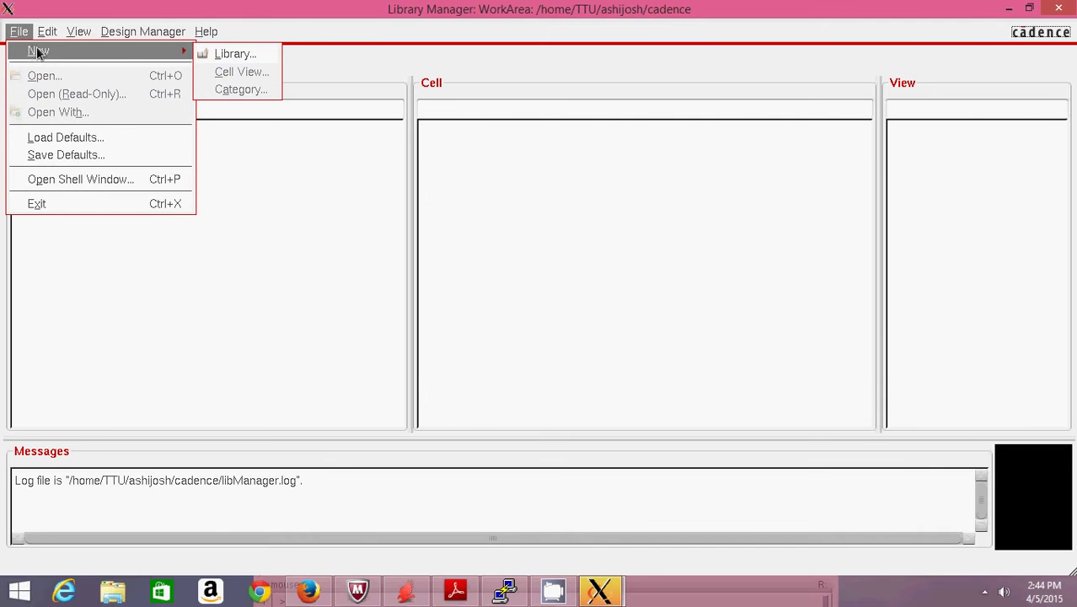
click(216, 57)
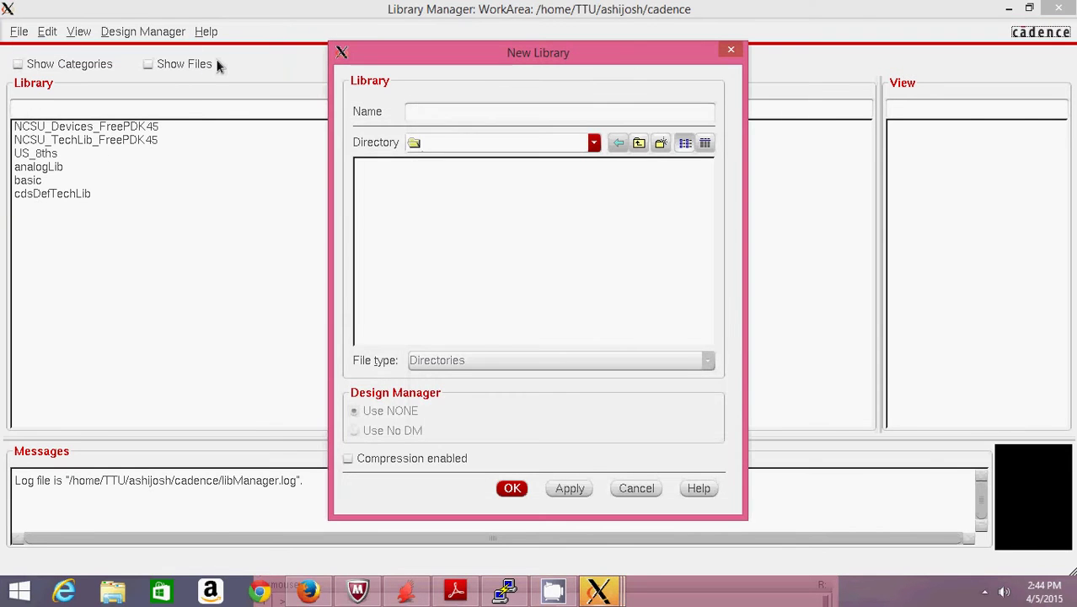
text(demo)
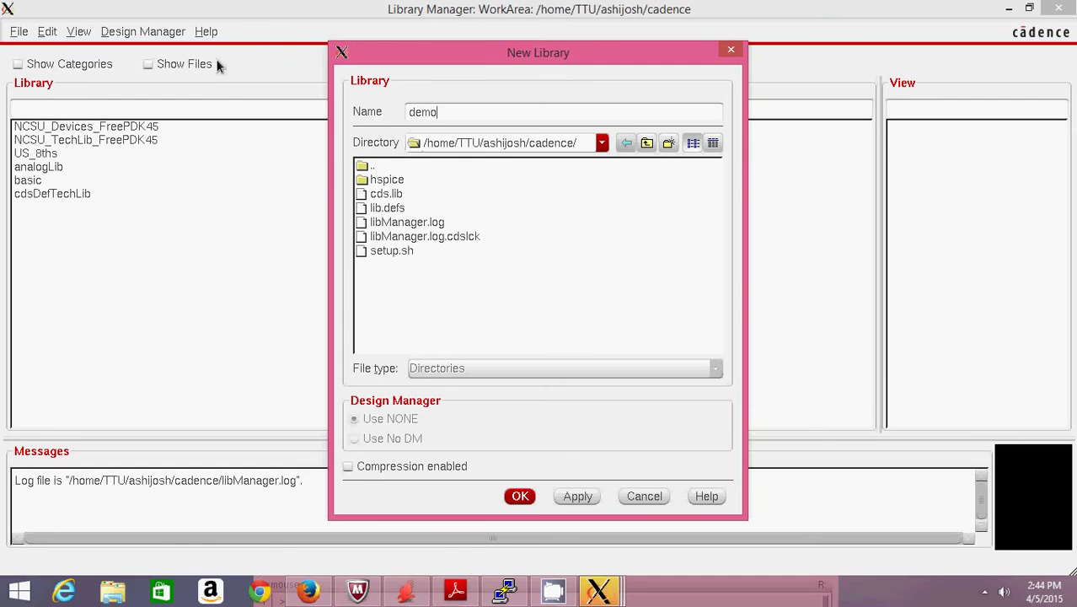
click(519, 496)
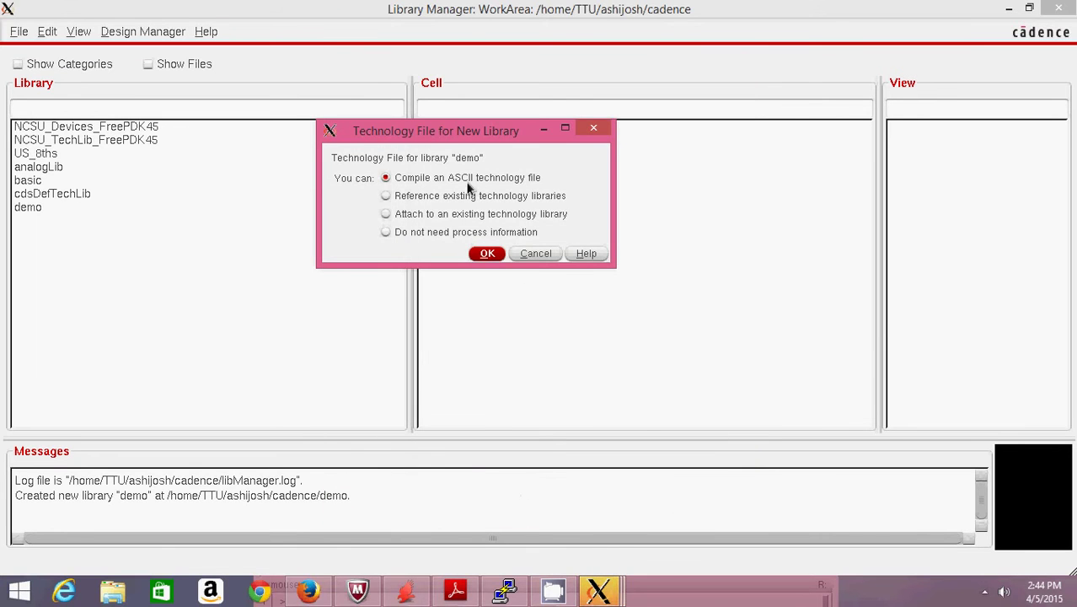
click(464, 219)
click(485, 257)
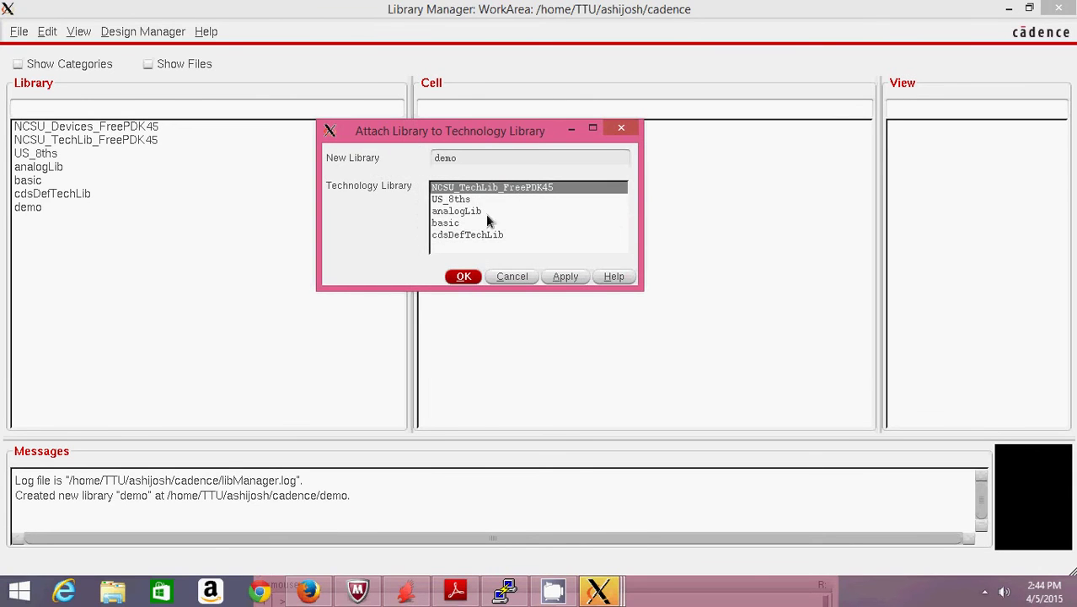
click(452, 281)
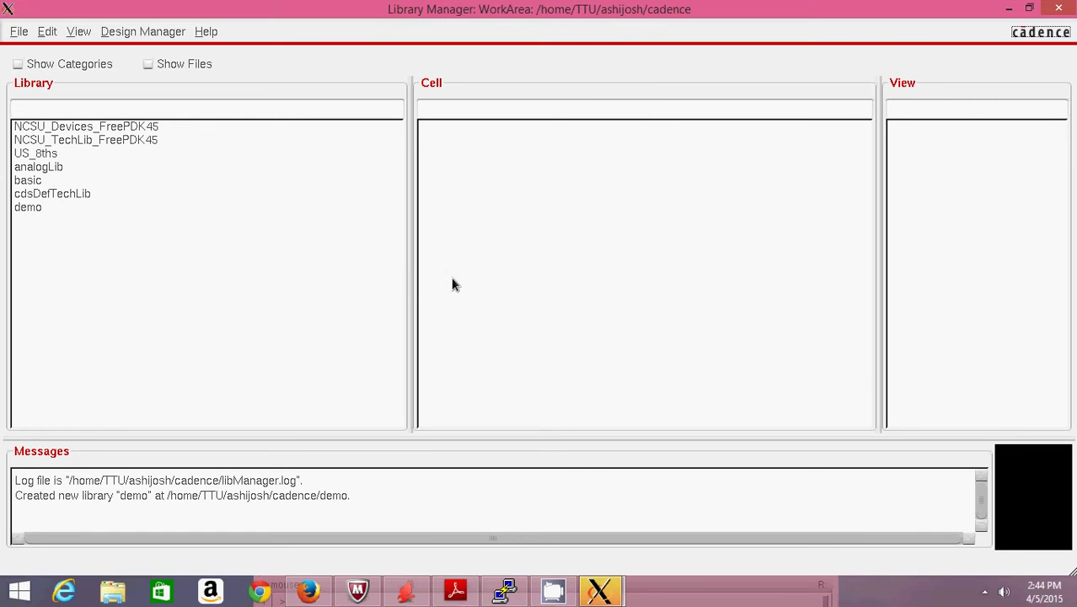
click(30, 210)
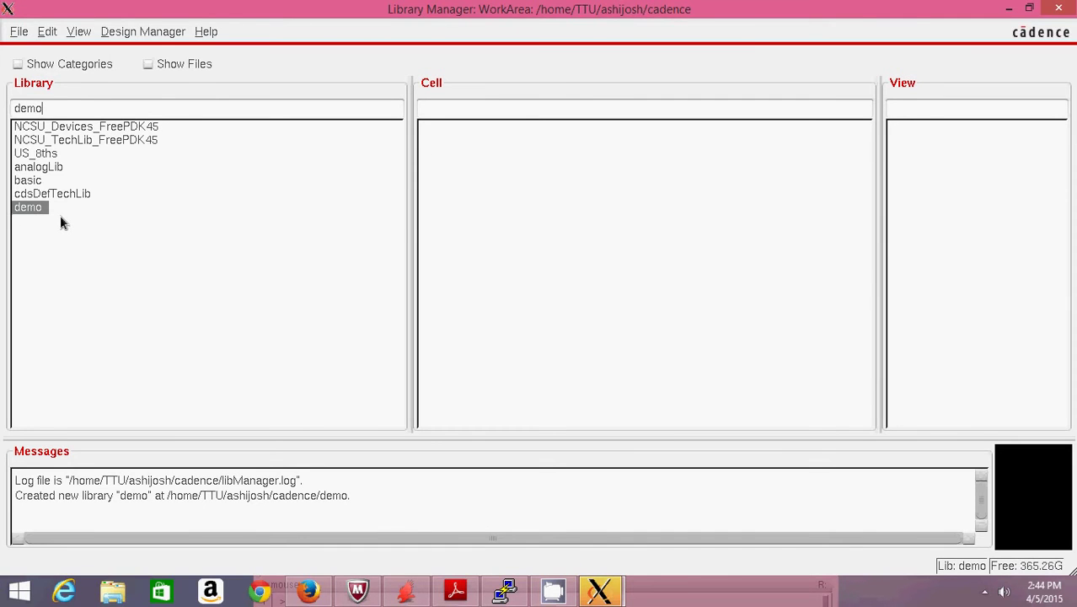
- Create a new inverter schematic cell view in demo, accepting the Schematic Editor XL licence
click(17, 34)
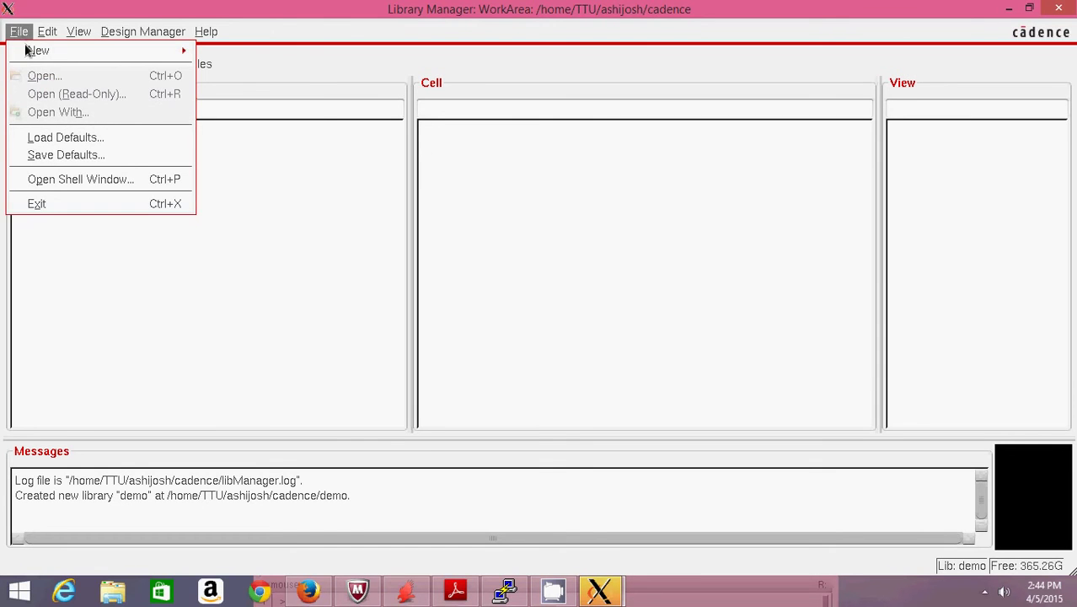
click(179, 327)
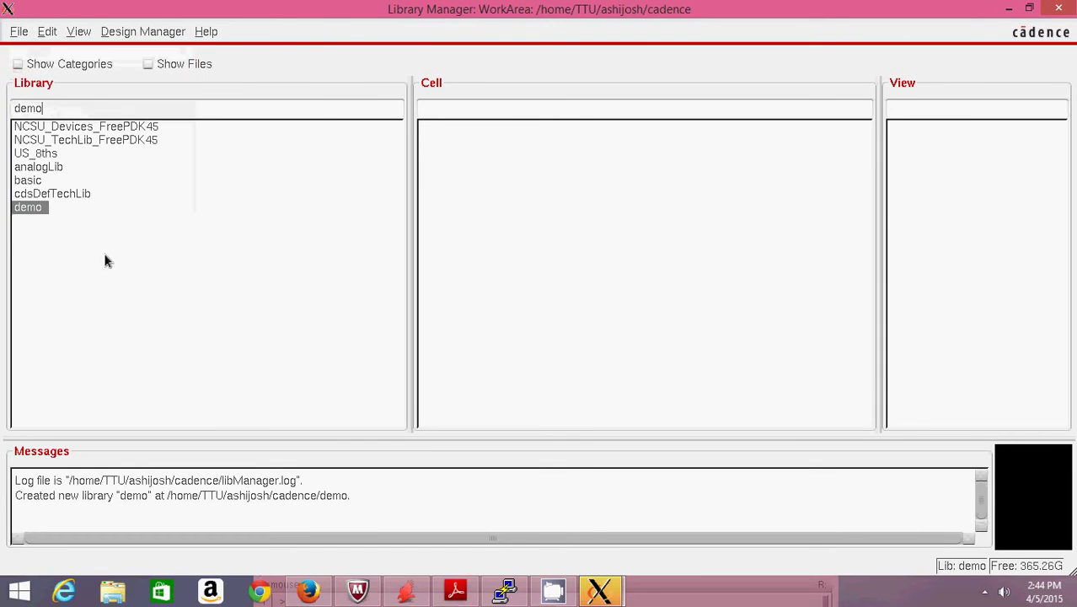
click(18, 34)
mouse_move(33, 56)
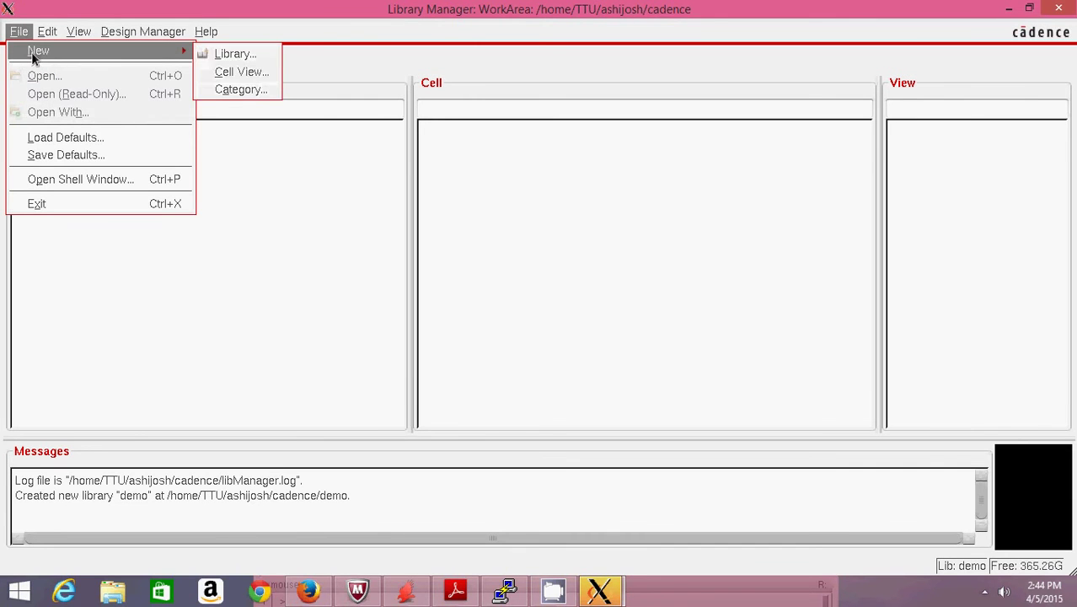
click(247, 73)
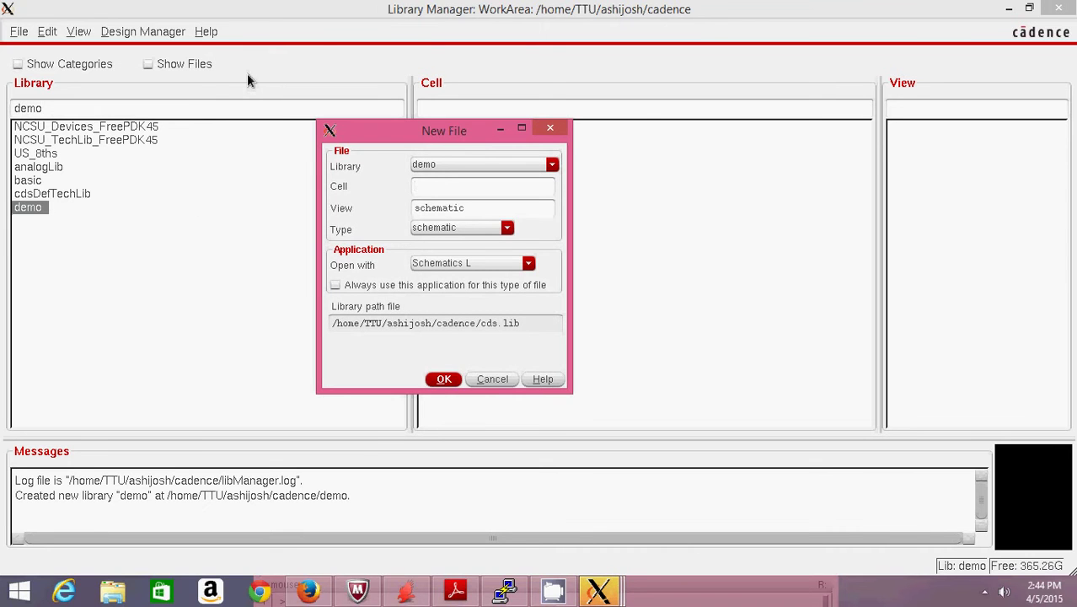
text(invet)
text(ter)
click(440, 379)
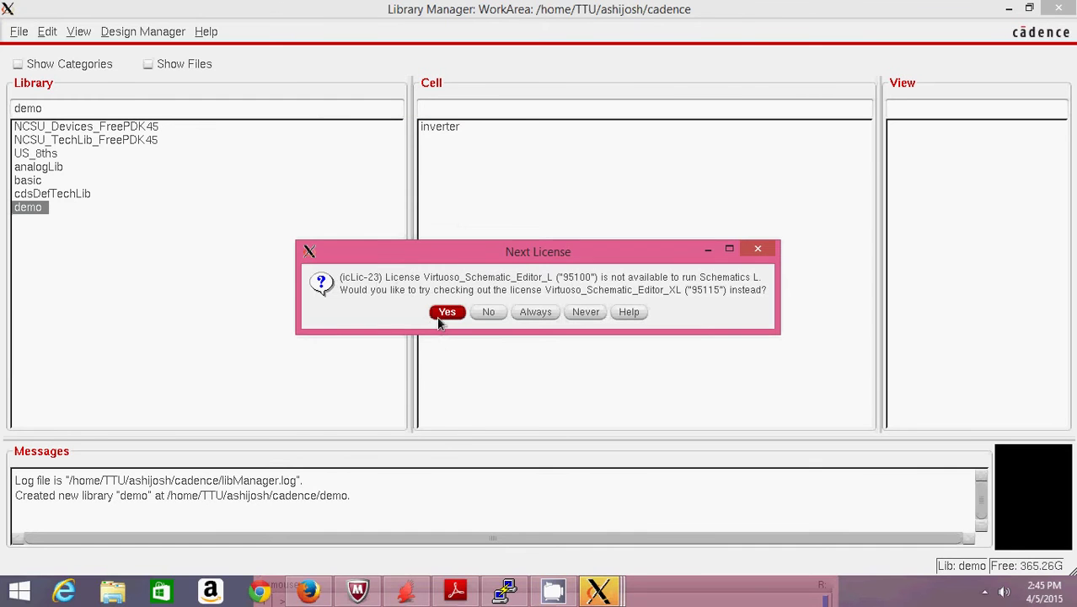
click(438, 317)
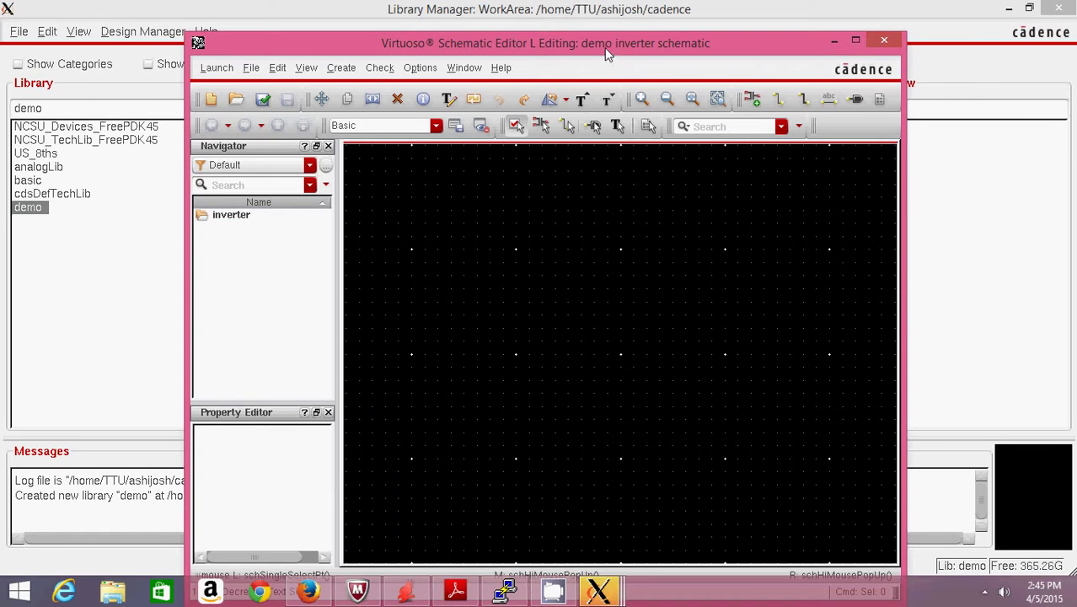
- Place a PMOS_VTL symbol from NCSU_Devices_FreePDK45 in the upper part of the schematic
double_click(605, 48)
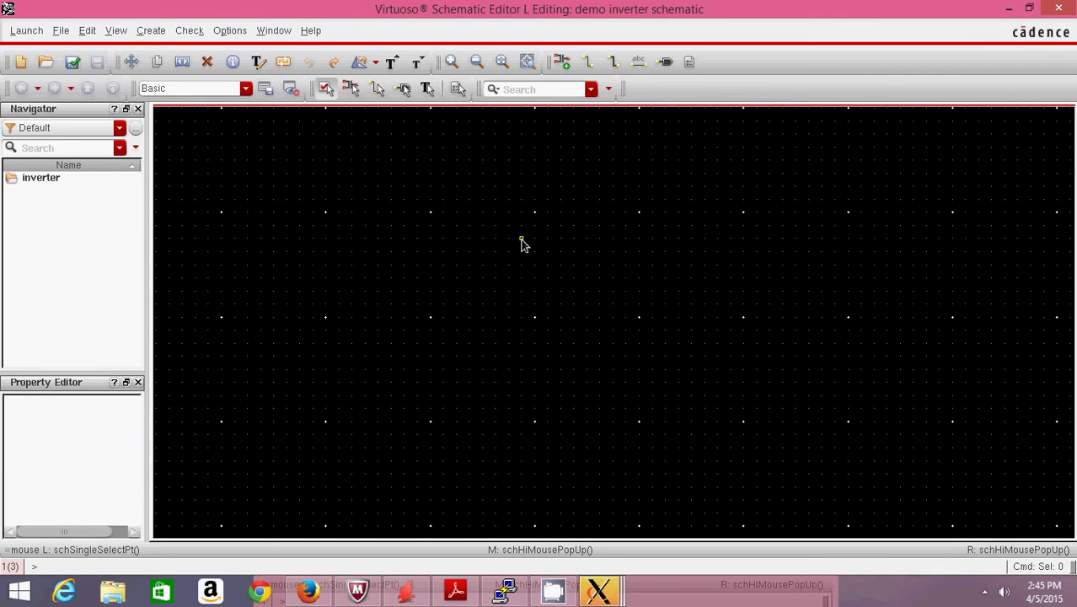
key(i)
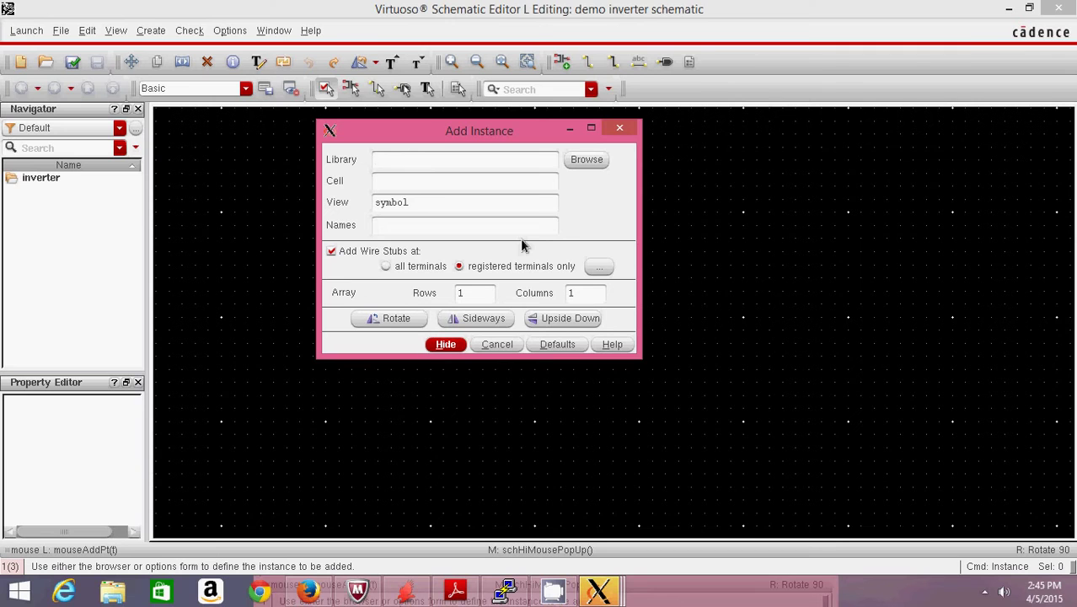
click(574, 165)
click(95, 177)
click(95, 190)
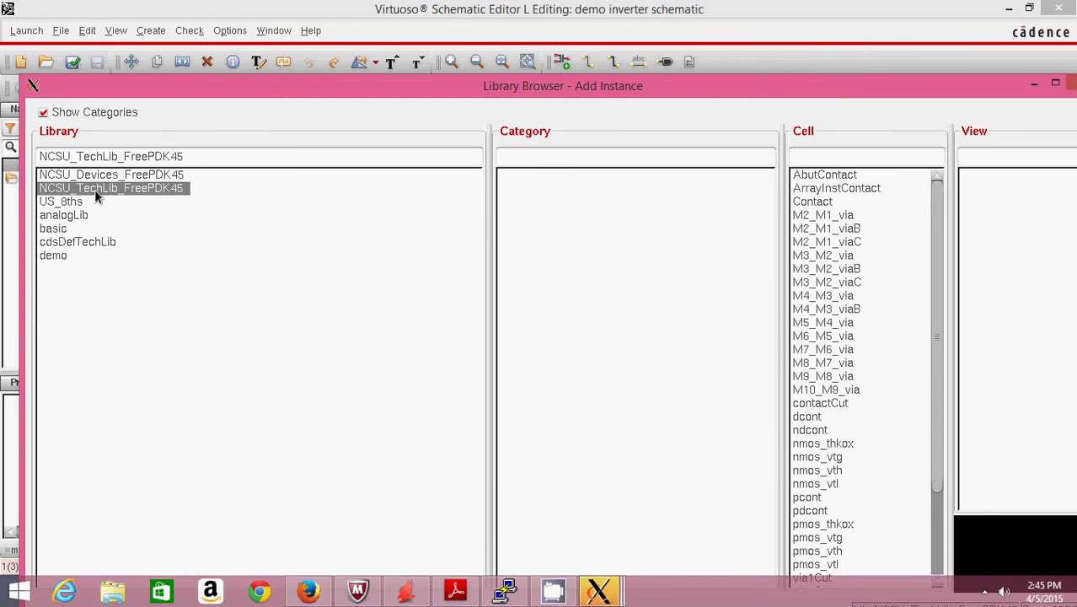
click(98, 175)
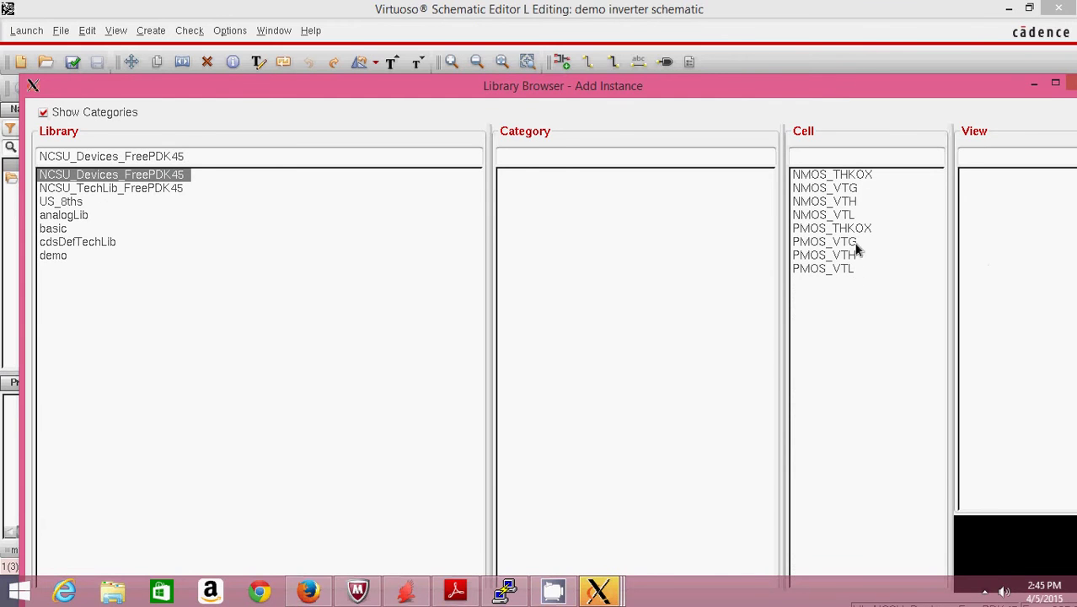
click(143, 189)
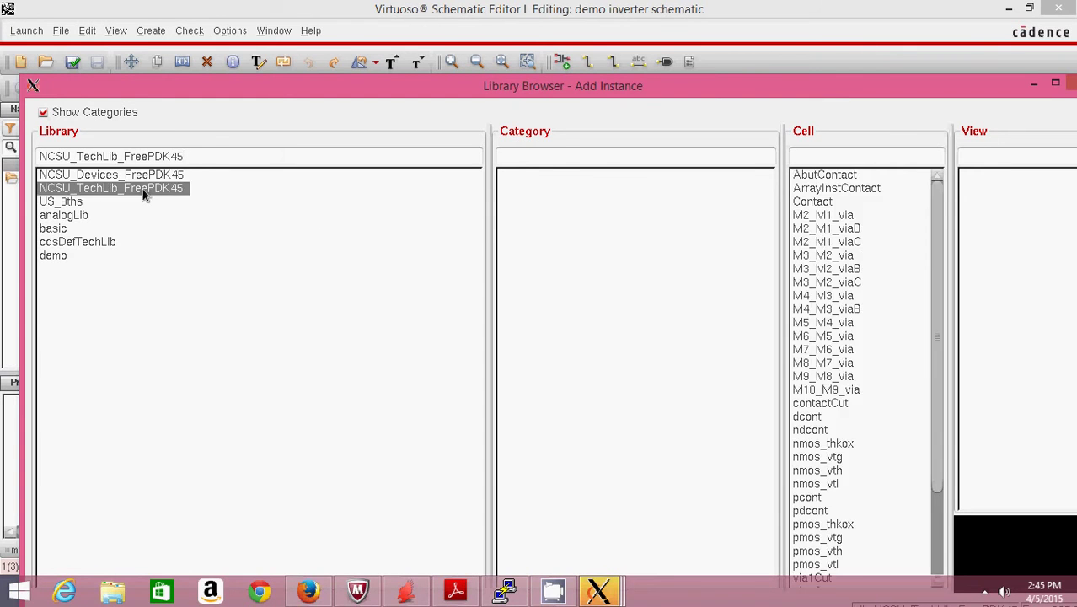
double_click(776, 85)
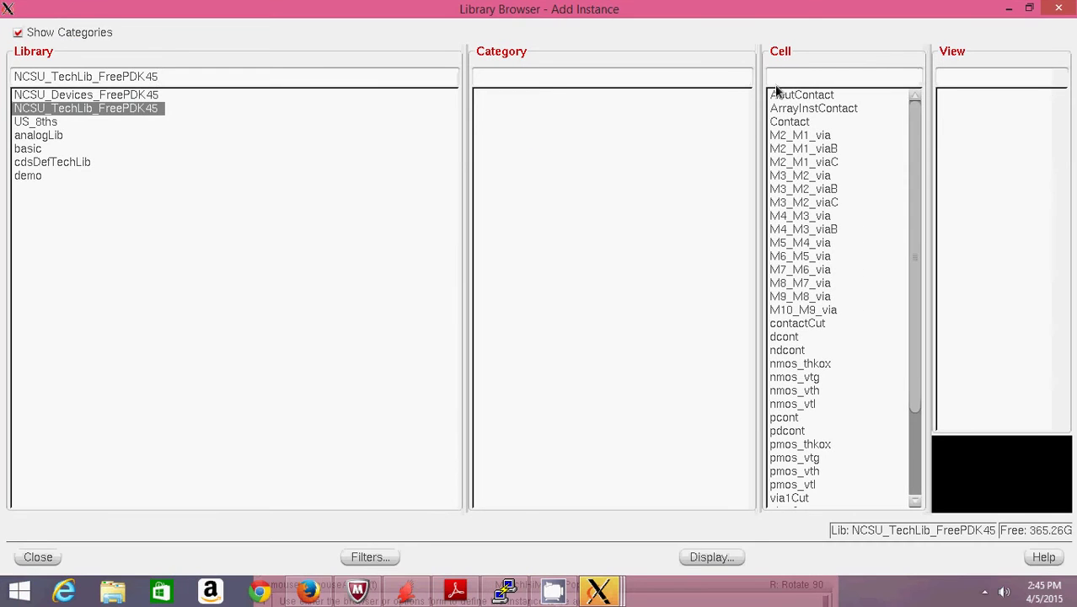
click(131, 95)
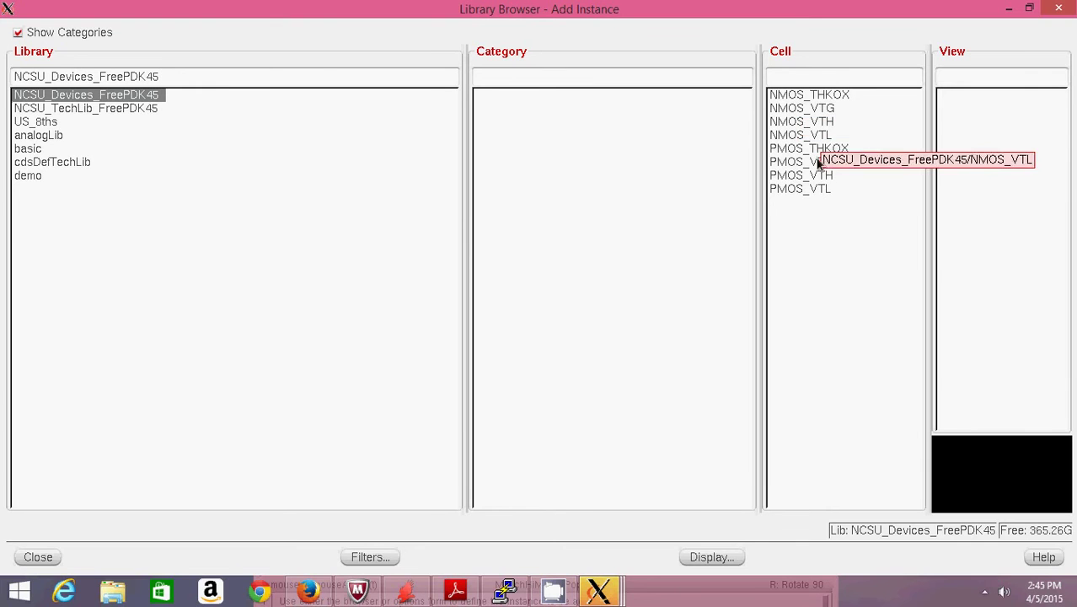
click(818, 194)
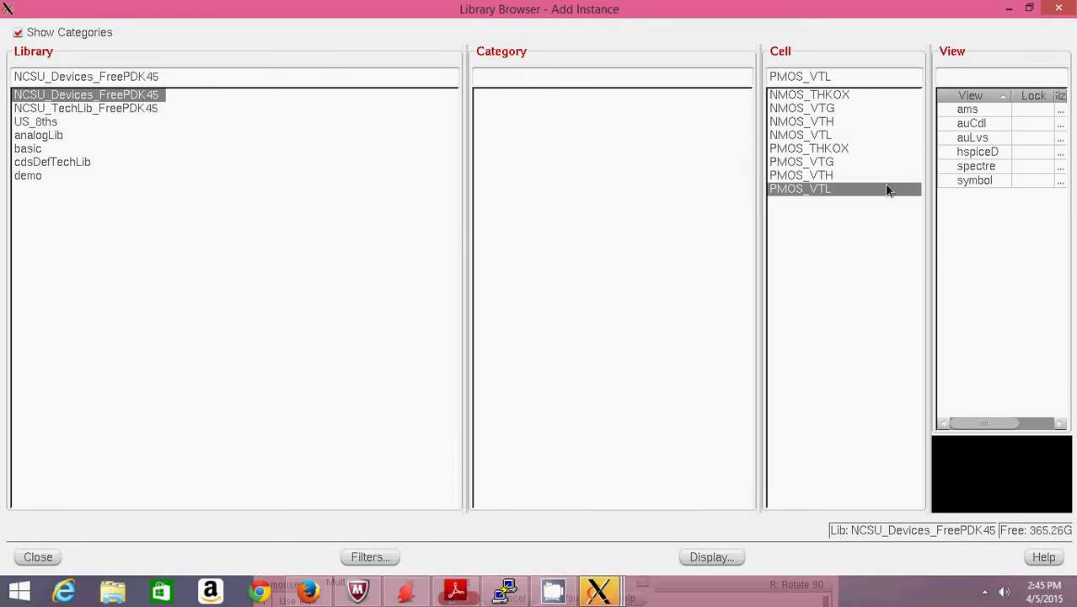
click(979, 181)
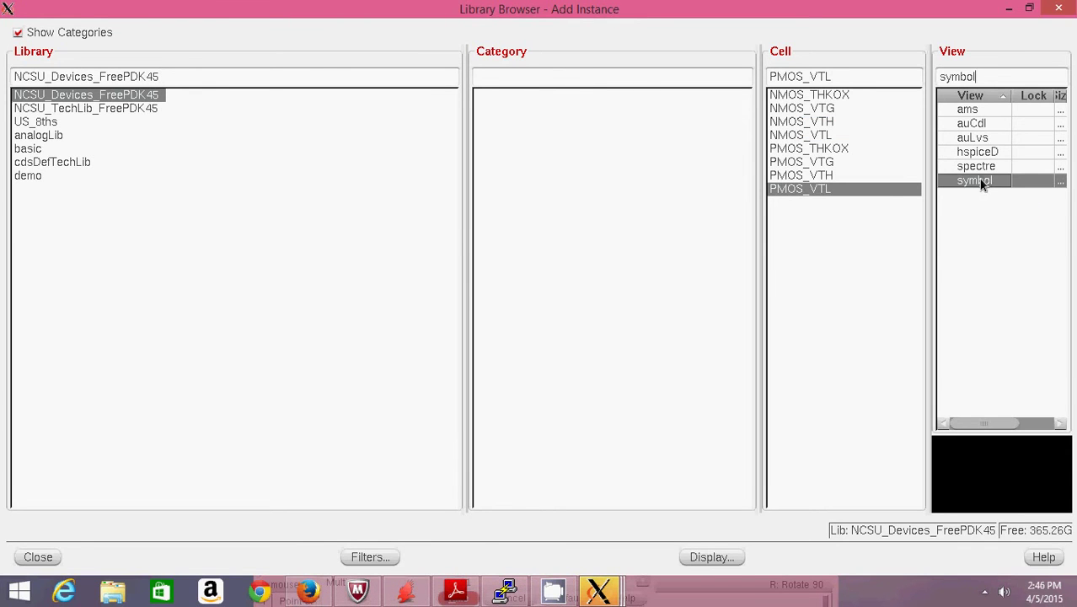
click(1009, 9)
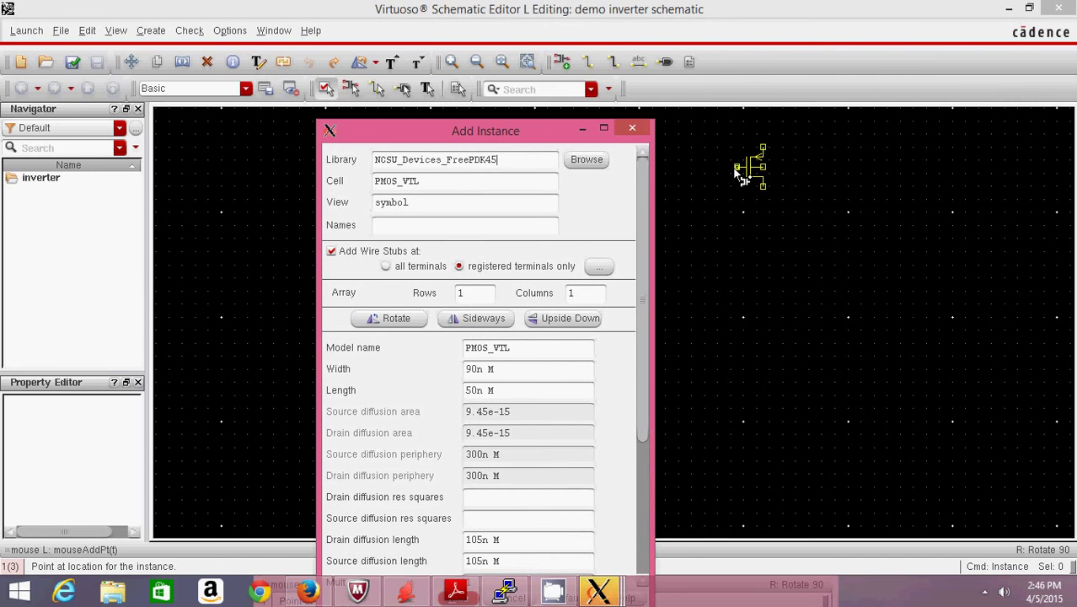
click(732, 167)
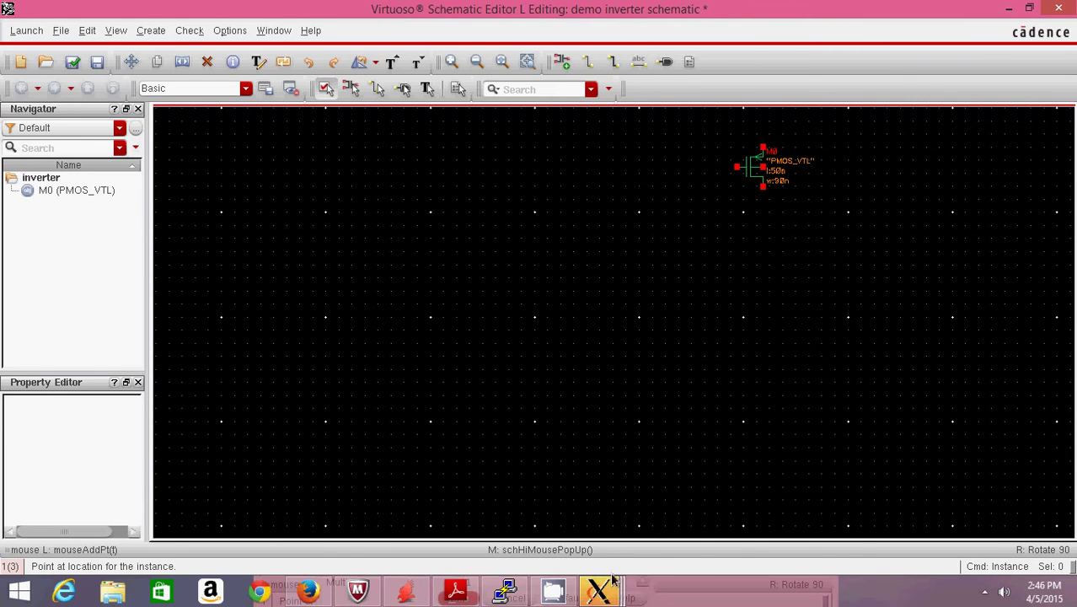
- Place an NMOS_VTL transistor directly below the PMOS and stop placing instances
click(590, 590)
click(988, 491)
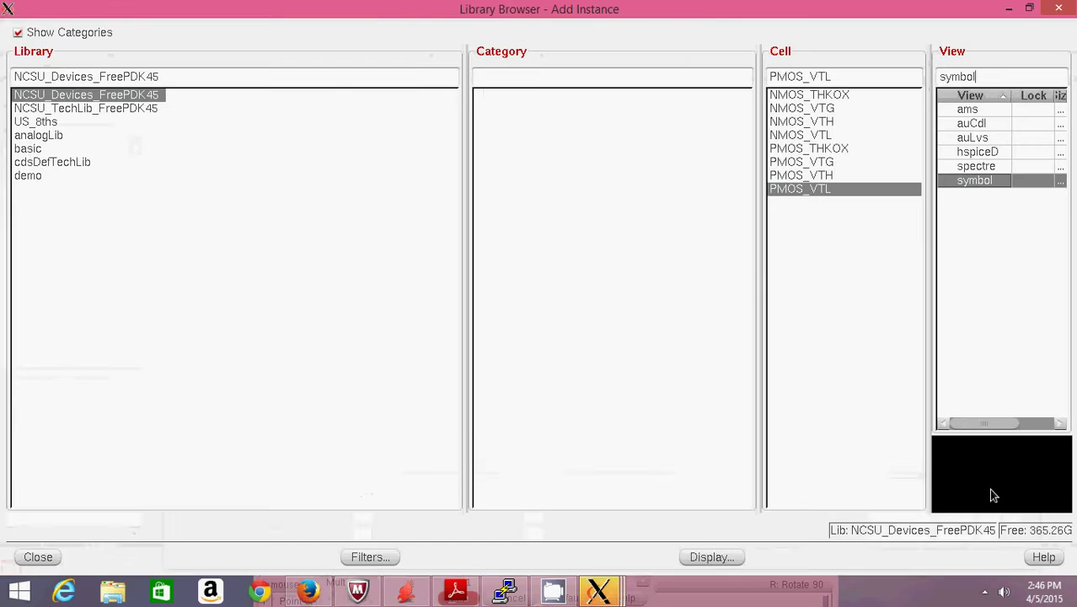
click(798, 136)
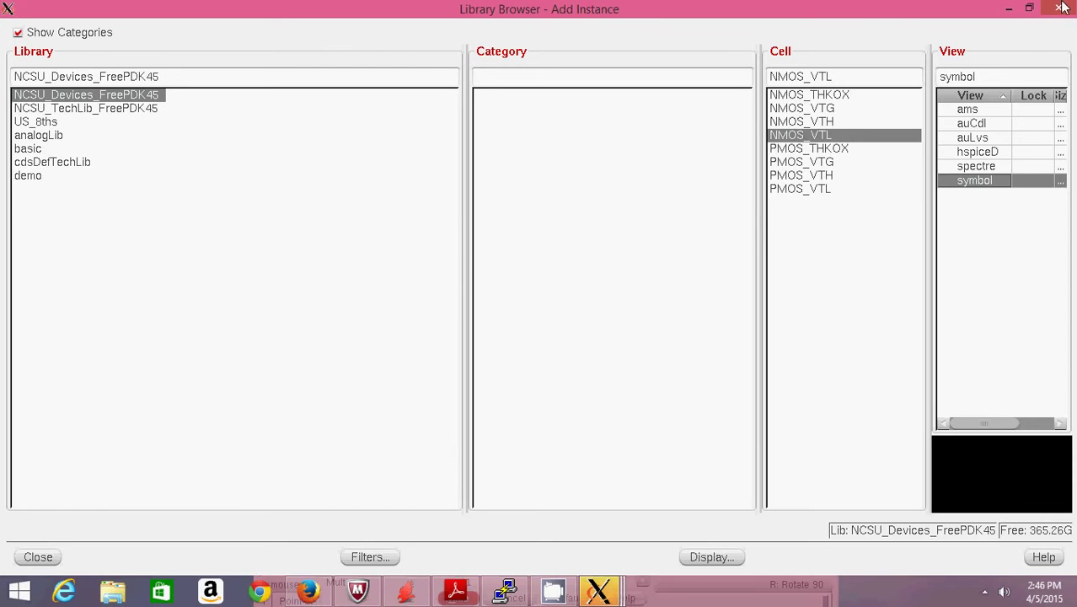
click(1009, 10)
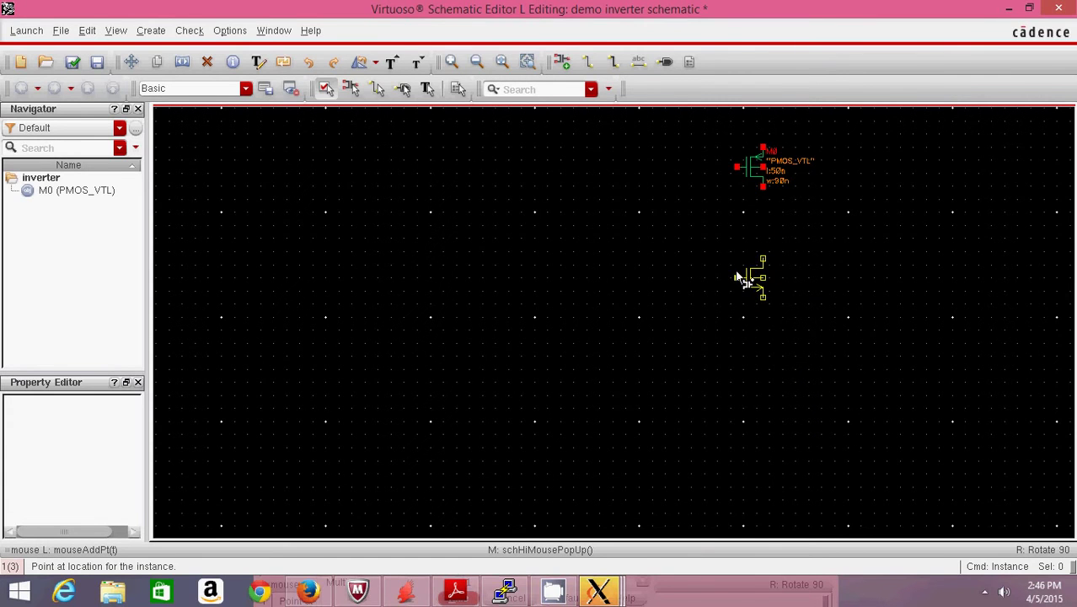
click(738, 273)
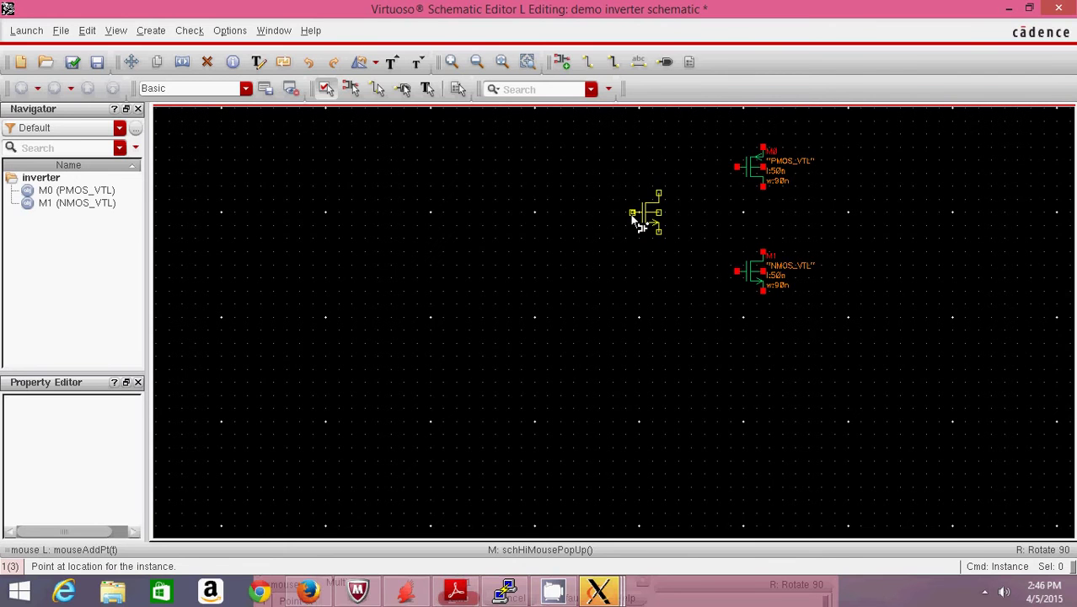
key(Escape)
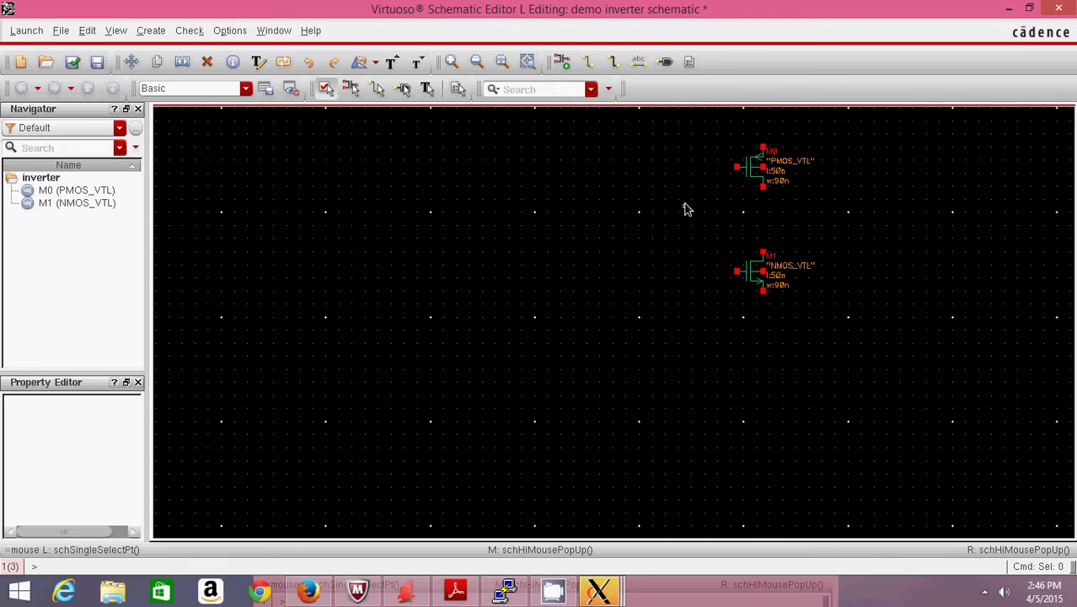
- Wire the PMOS and NMOS gates together and the two drains together
key(w)
click(738, 167)
click(738, 272)
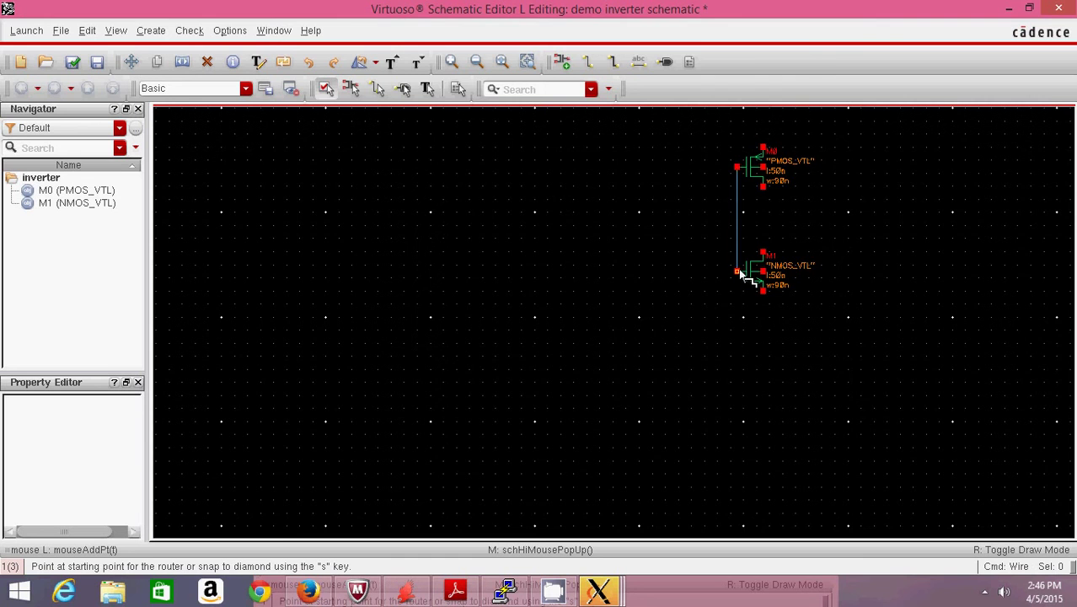
click(762, 186)
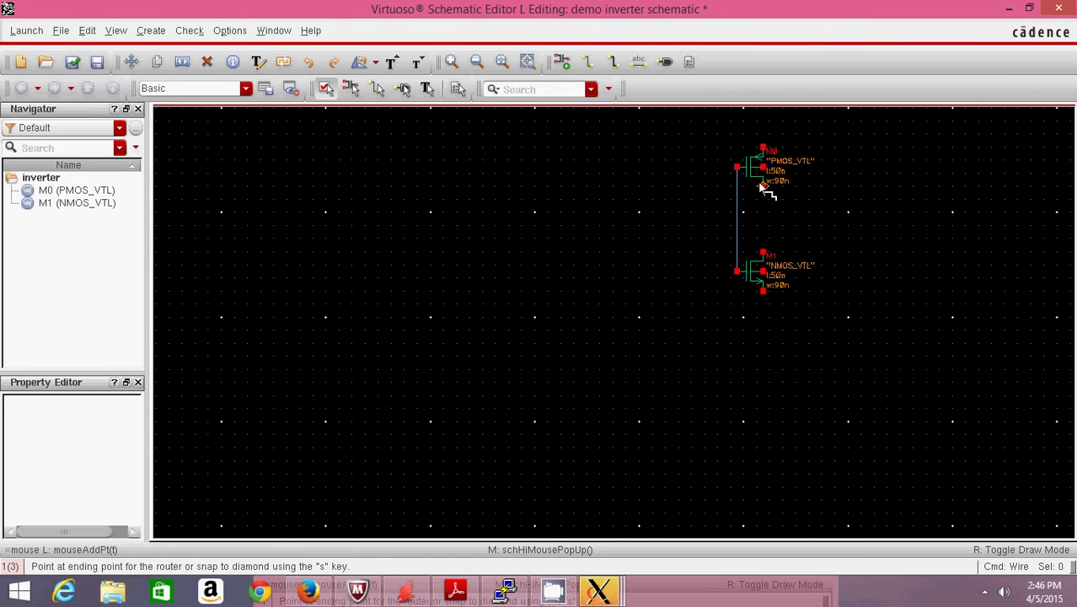
click(763, 253)
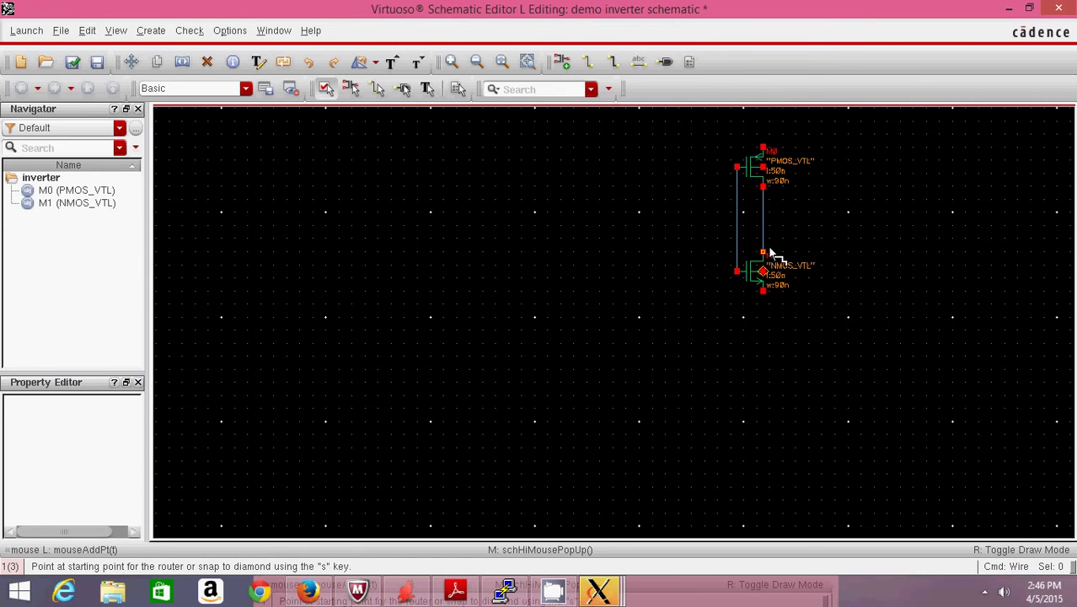
- Add wire stubs below the NMOS, above the PMOS, and left/right for input and output
click(762, 291)
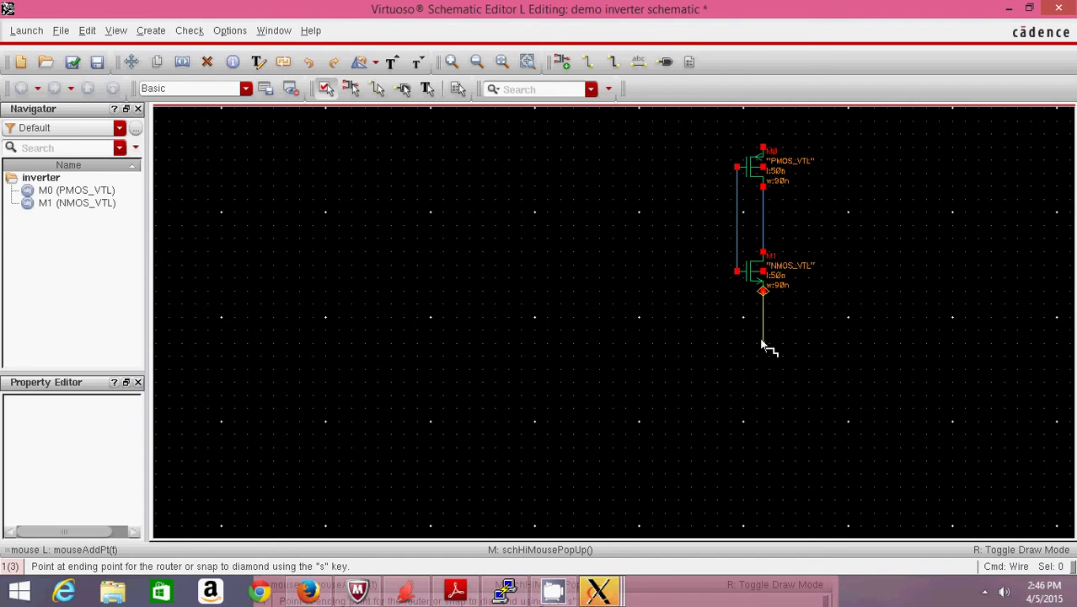
click(763, 343)
double_click(763, 344)
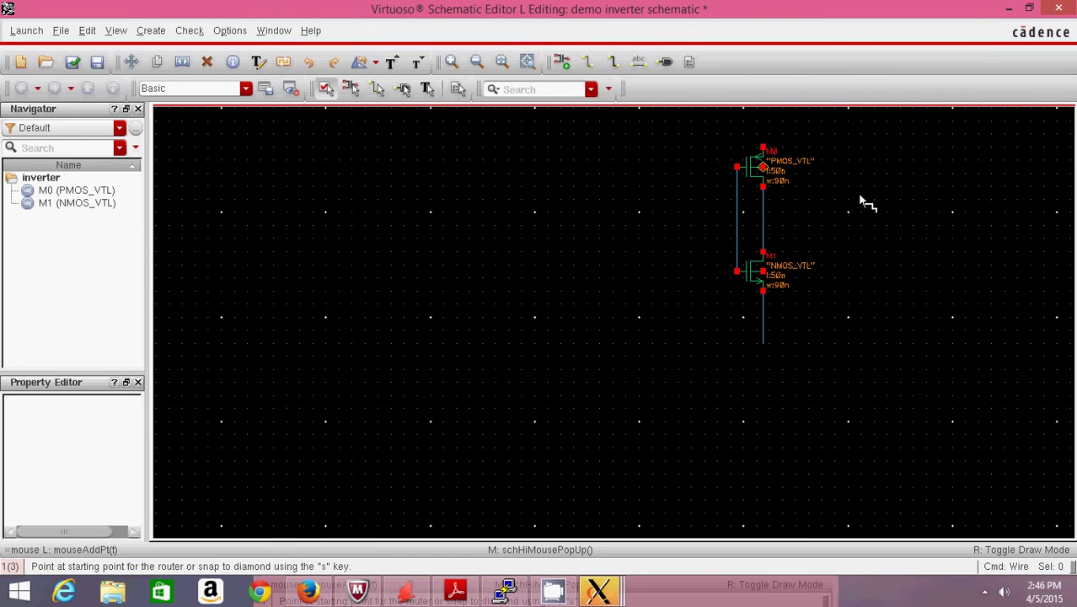
click(762, 146)
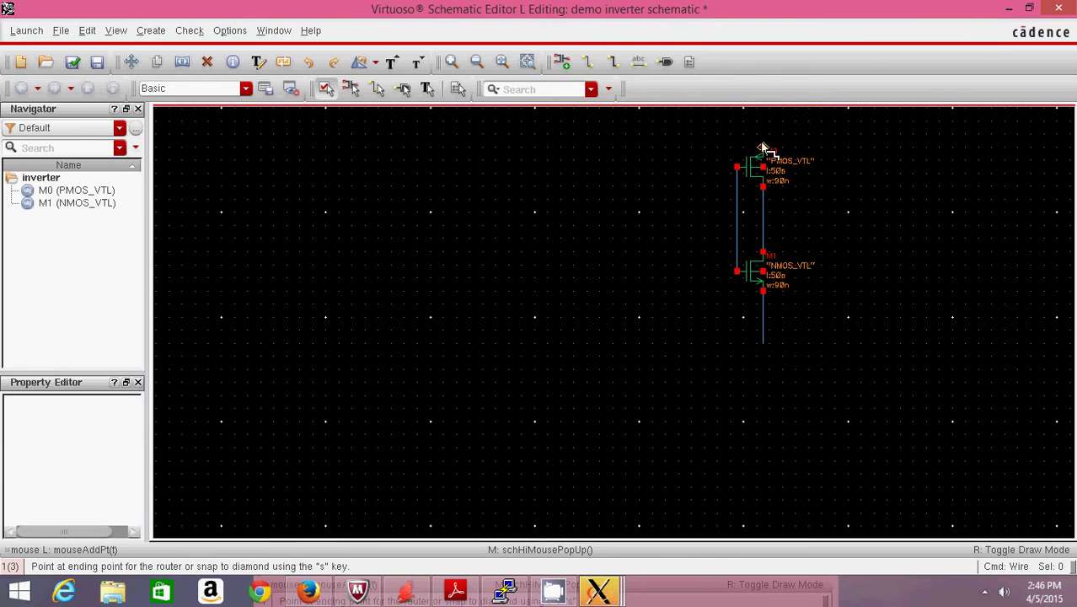
double_click(762, 136)
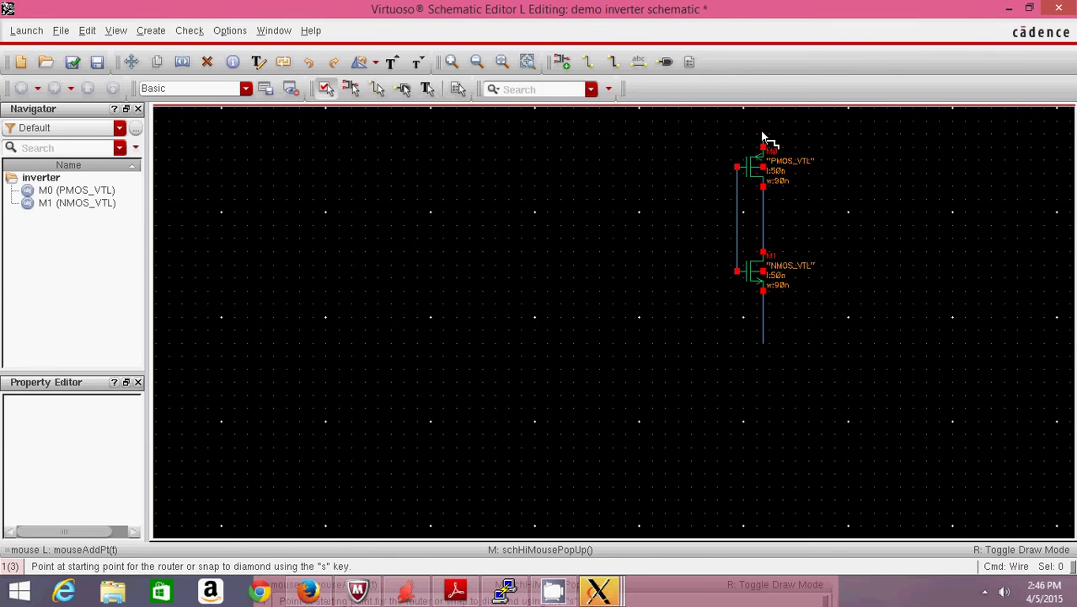
click(764, 219)
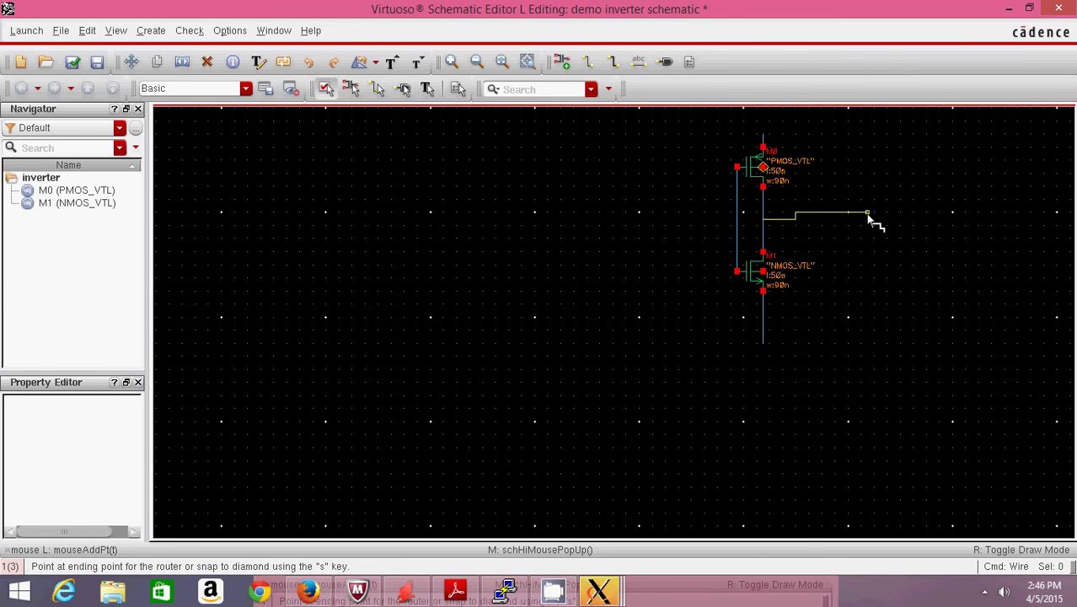
double_click(868, 216)
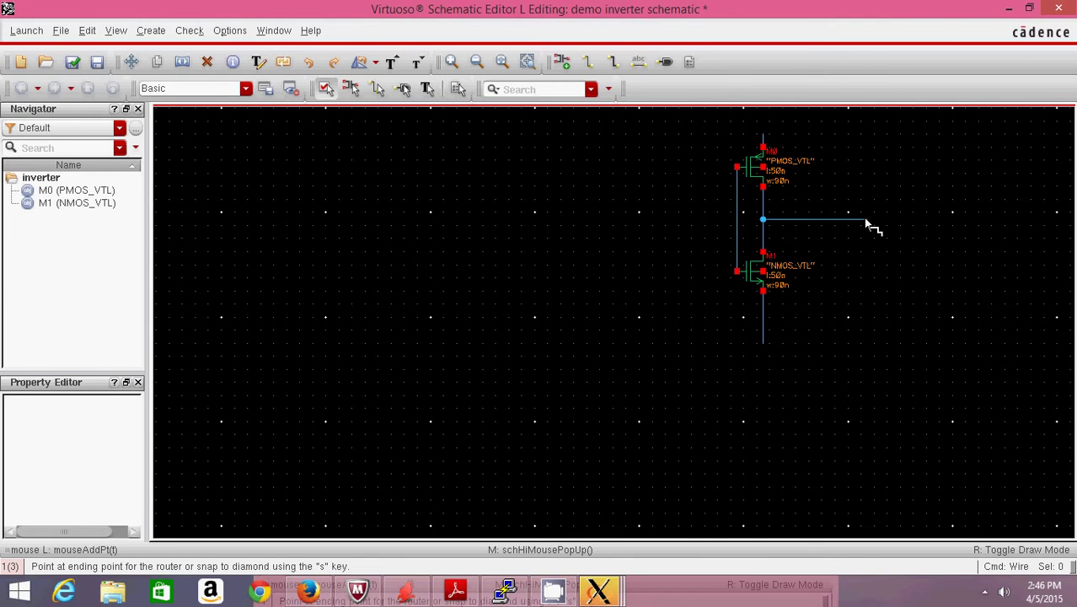
click(737, 219)
double_click(639, 220)
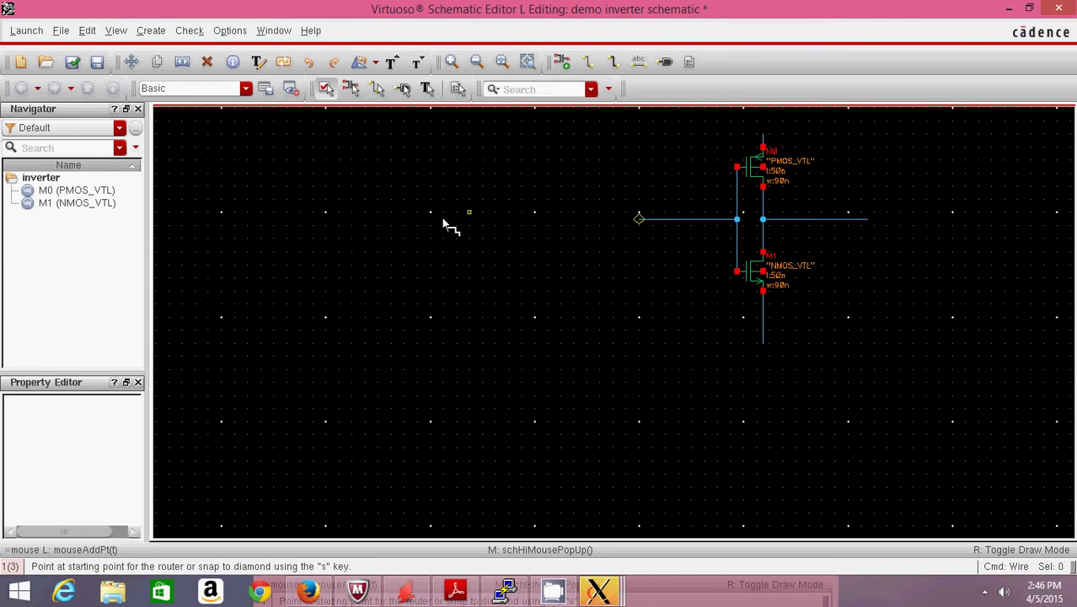
- Place a pin named input at the left end of the middle wire
click(663, 63)
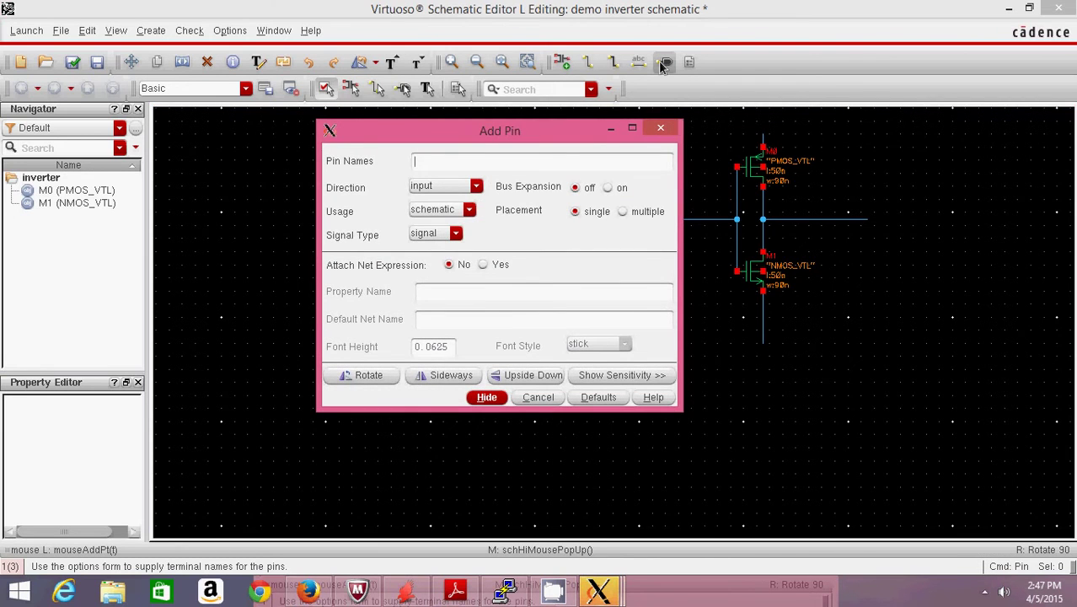
text(input)
click(489, 397)
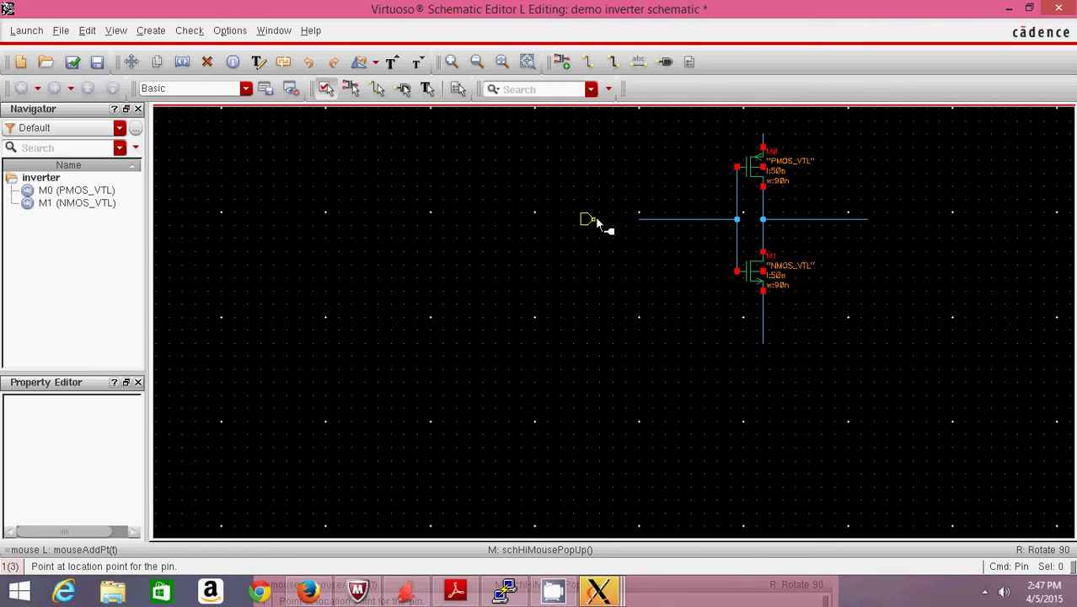
click(635, 219)
- Place a pin named output with output direction at the wire's right end
click(665, 64)
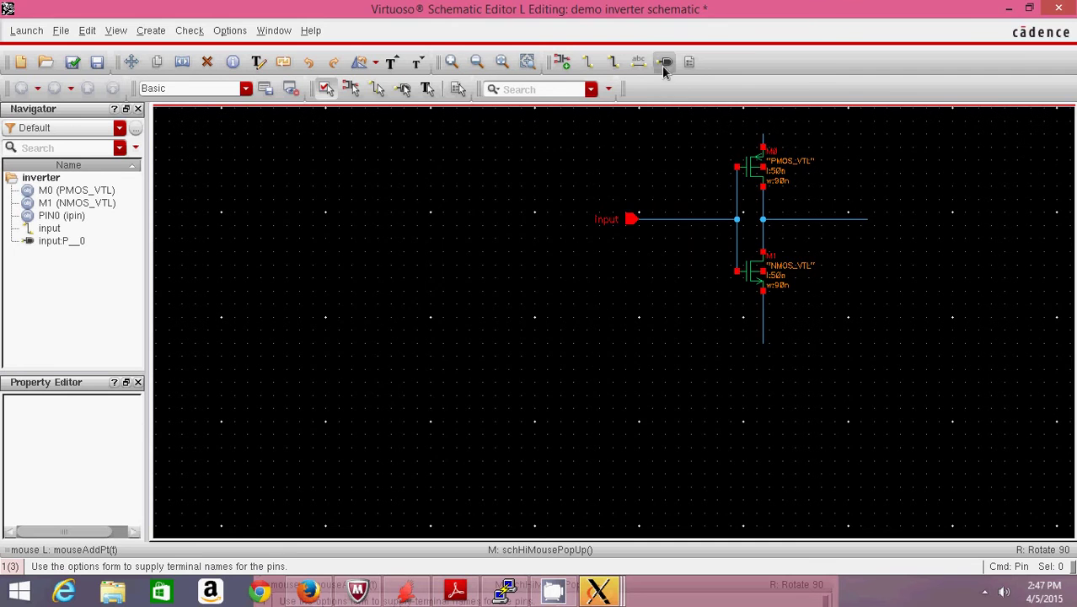
text(out)
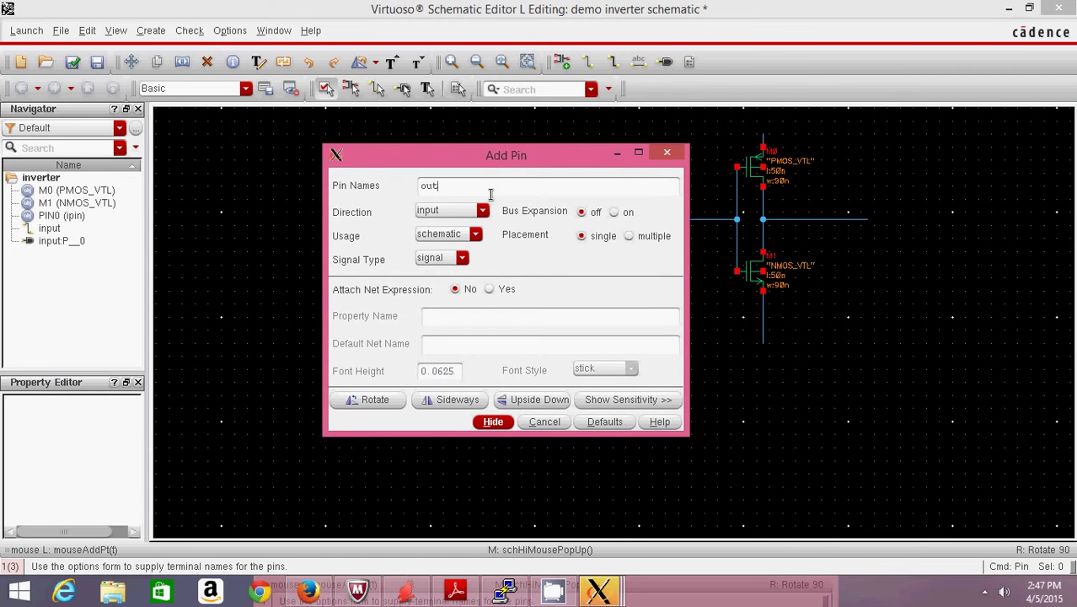
text(put)
click(464, 218)
click(430, 229)
click(492, 422)
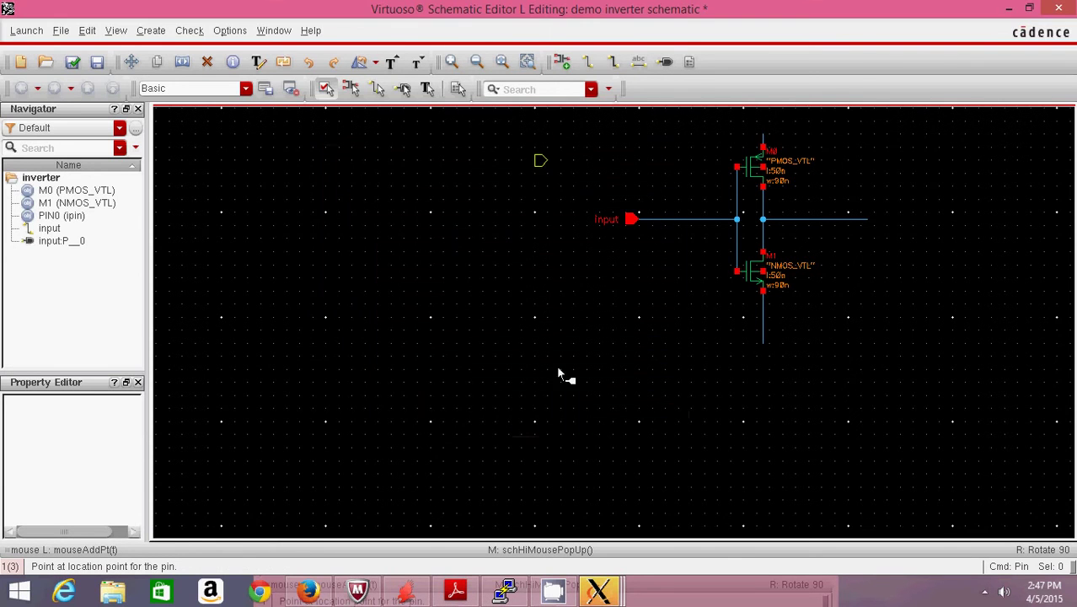
click(871, 219)
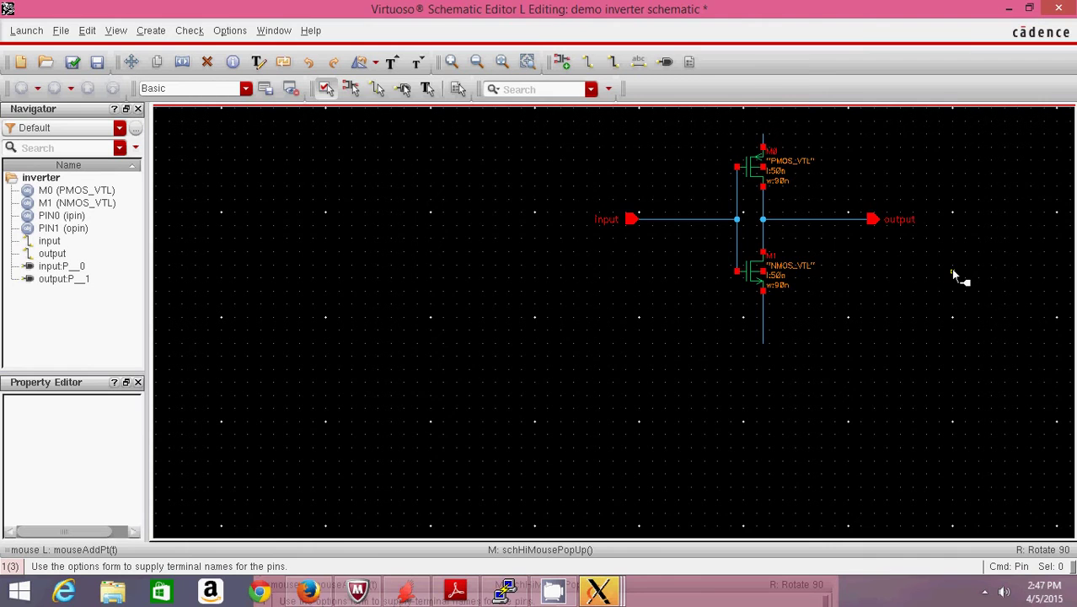
- Place the analogLib Sources > Globals vdd symbol above the PMOS transistor
key(i)
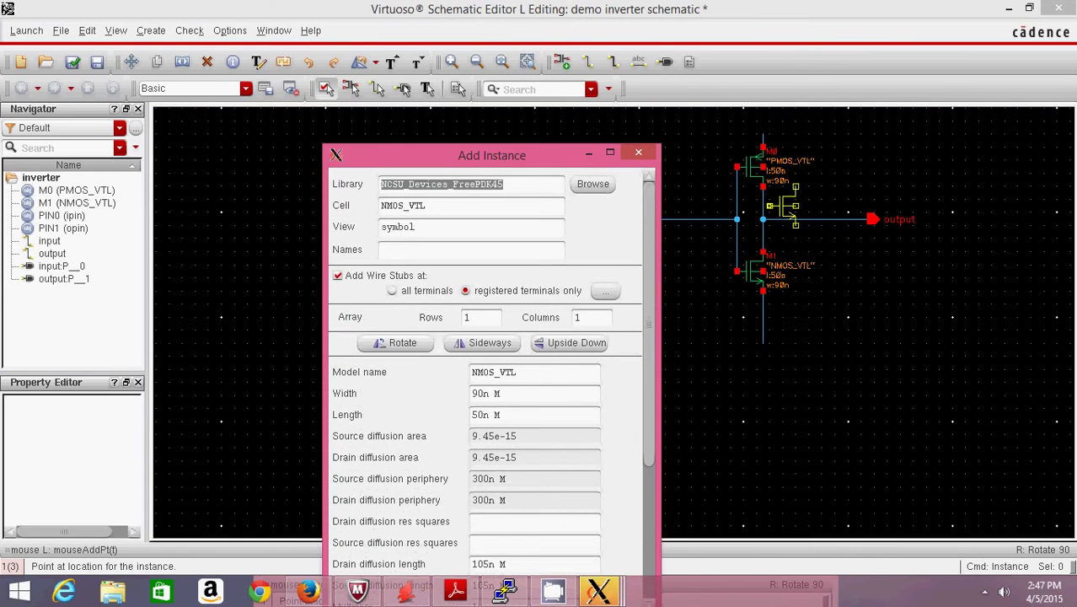
click(592, 184)
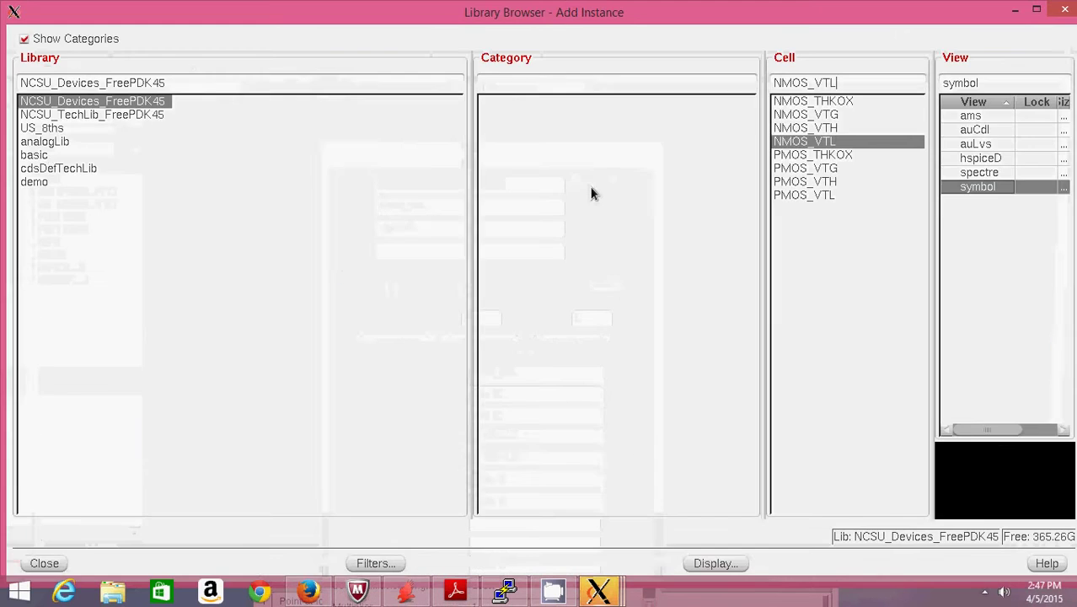
click(43, 141)
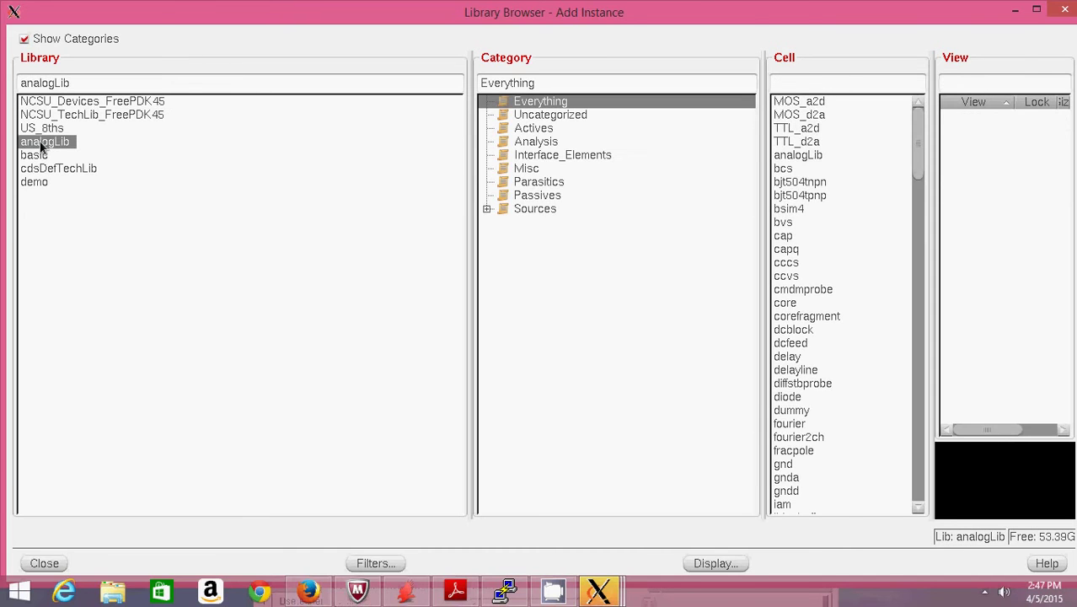
click(508, 210)
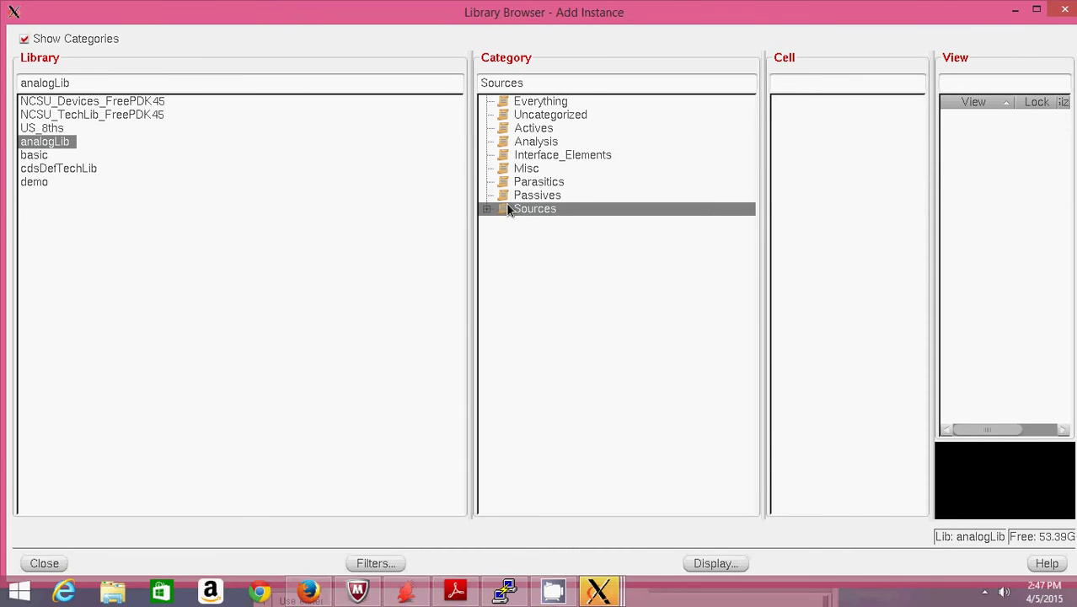
click(487, 209)
click(549, 236)
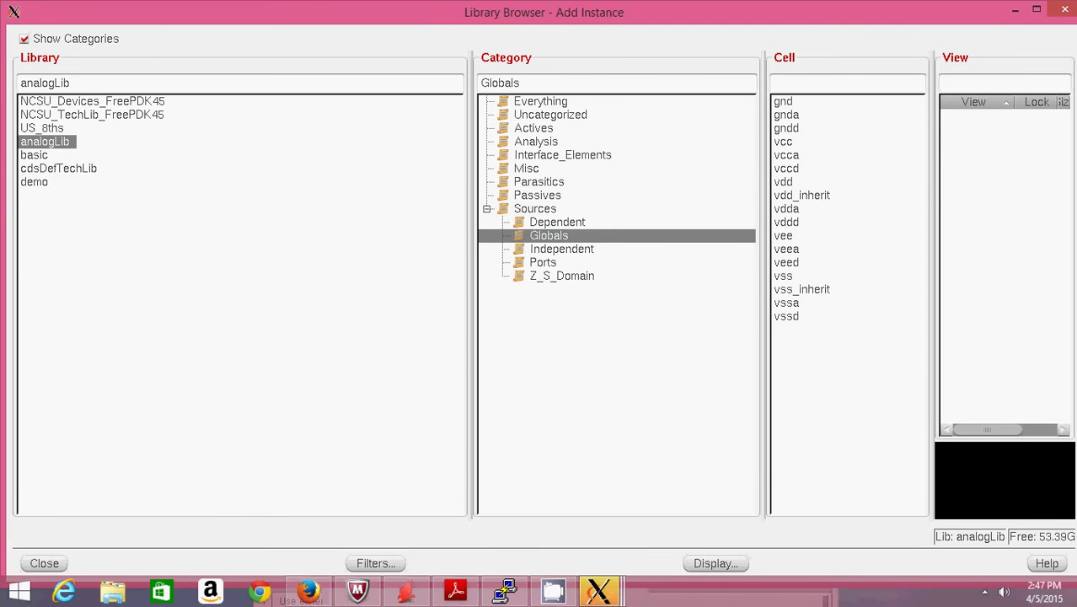
click(784, 180)
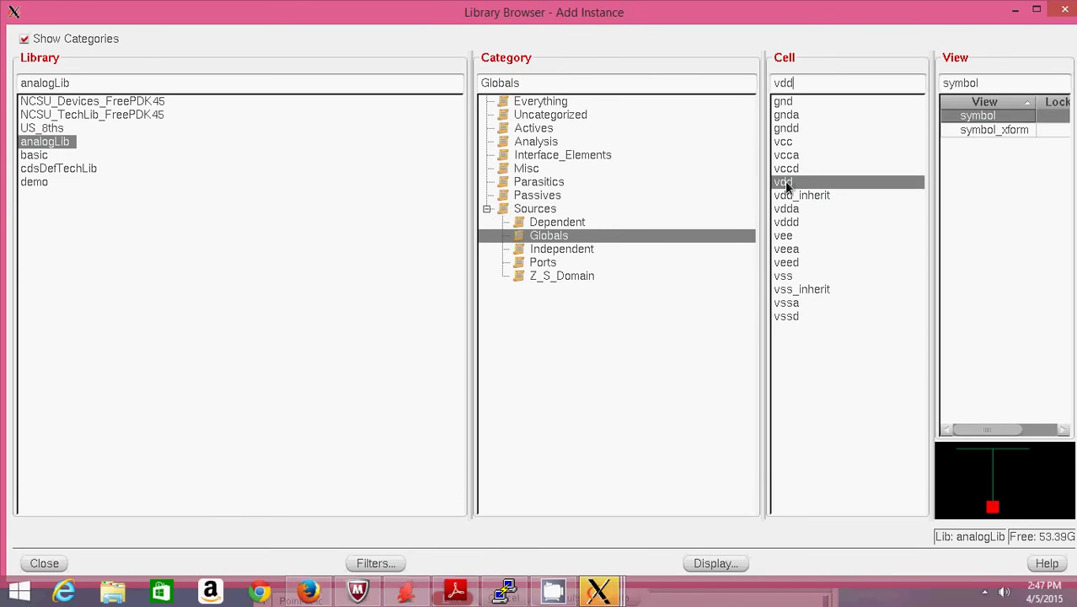
click(1015, 10)
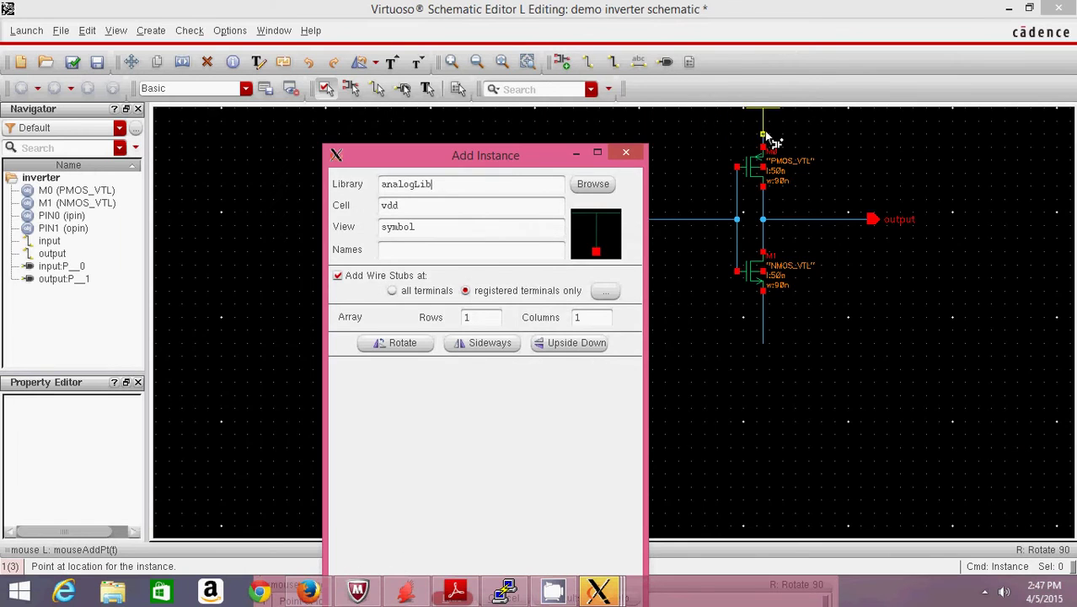
click(763, 137)
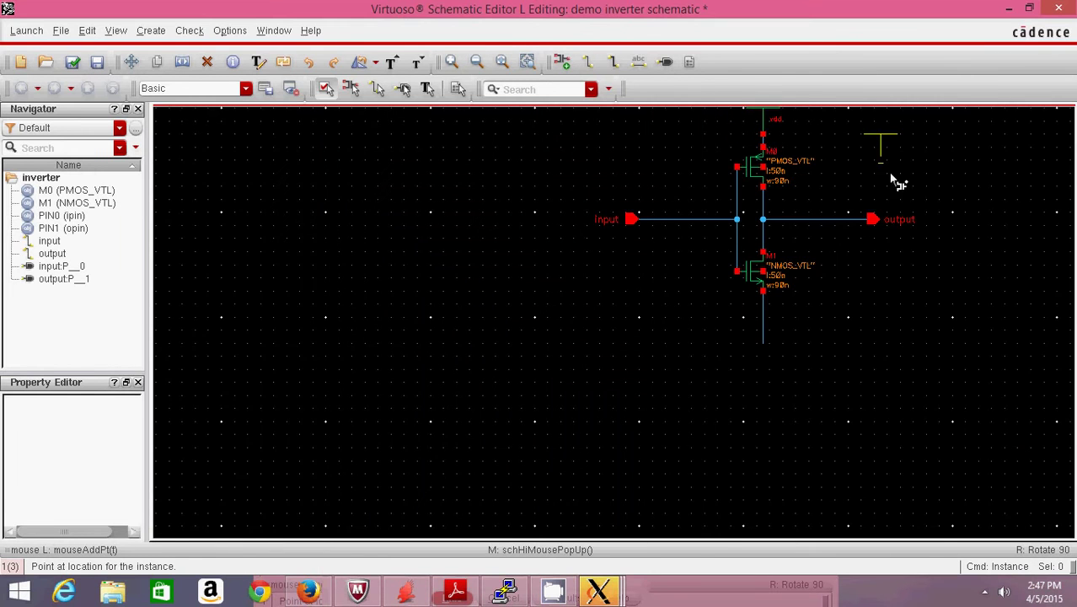
- Place the analogLib gnd symbol below the NMOS transistor
click(599, 592)
click(995, 453)
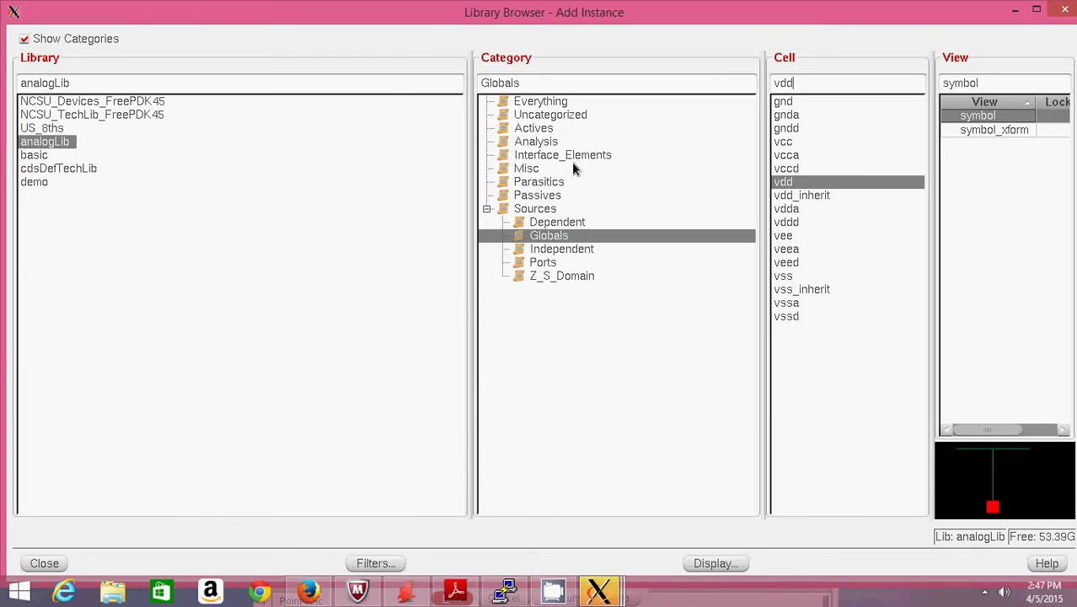
click(784, 103)
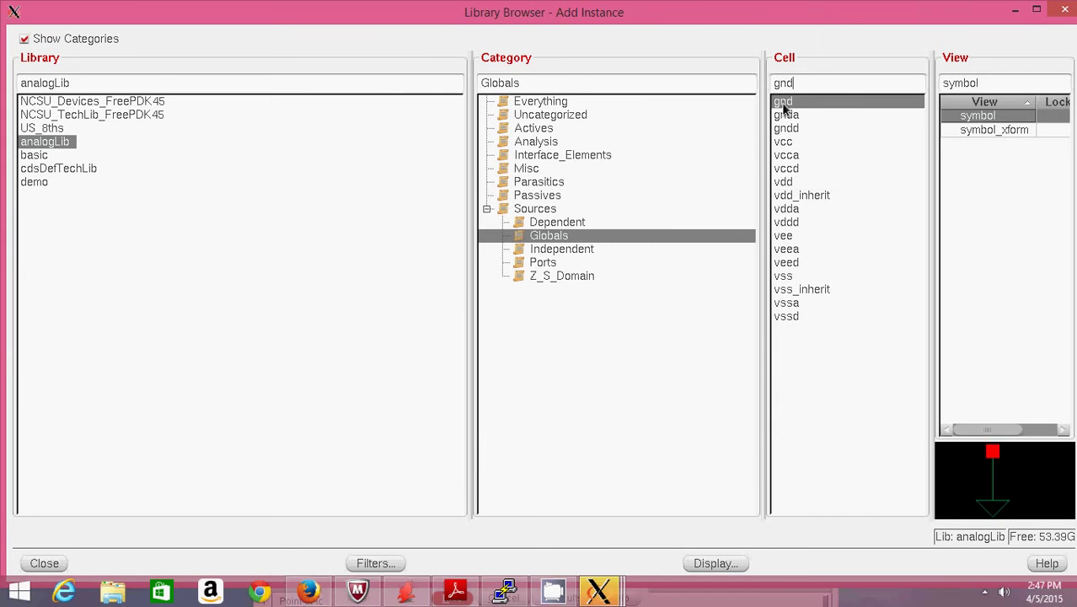
click(1015, 11)
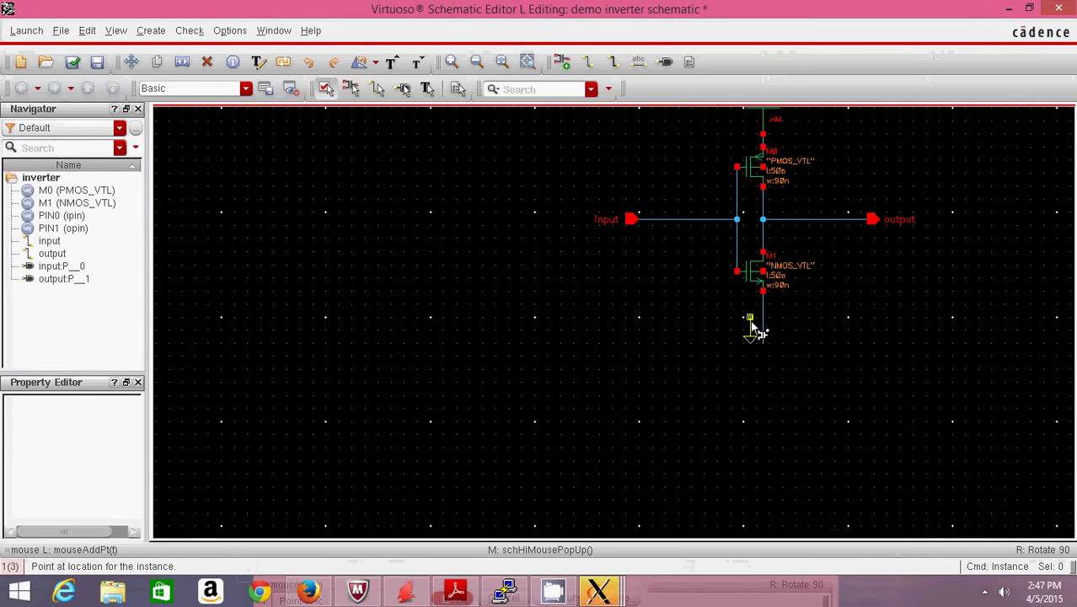
click(763, 344)
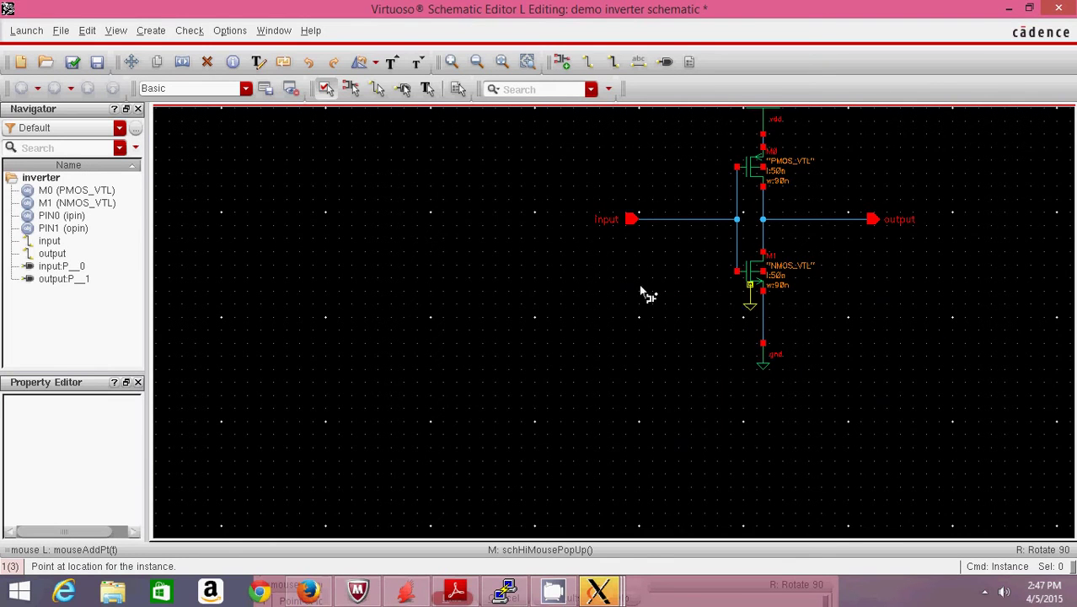
- Check and save the inverter schematic, confirming 0 errors and 2 warnings for gnd! and vdd!
key(Escape)
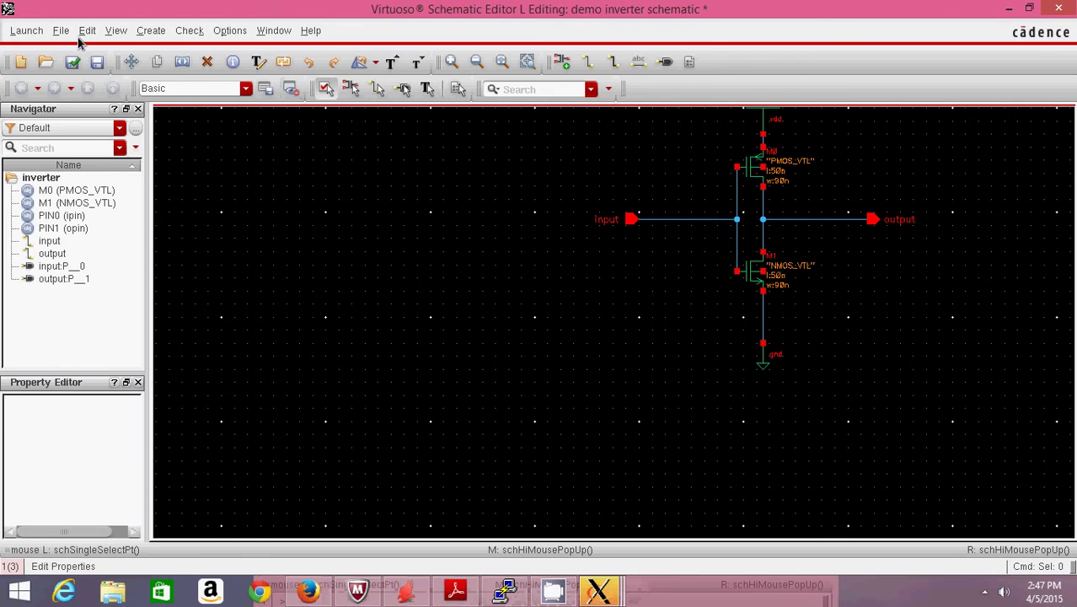
click(72, 64)
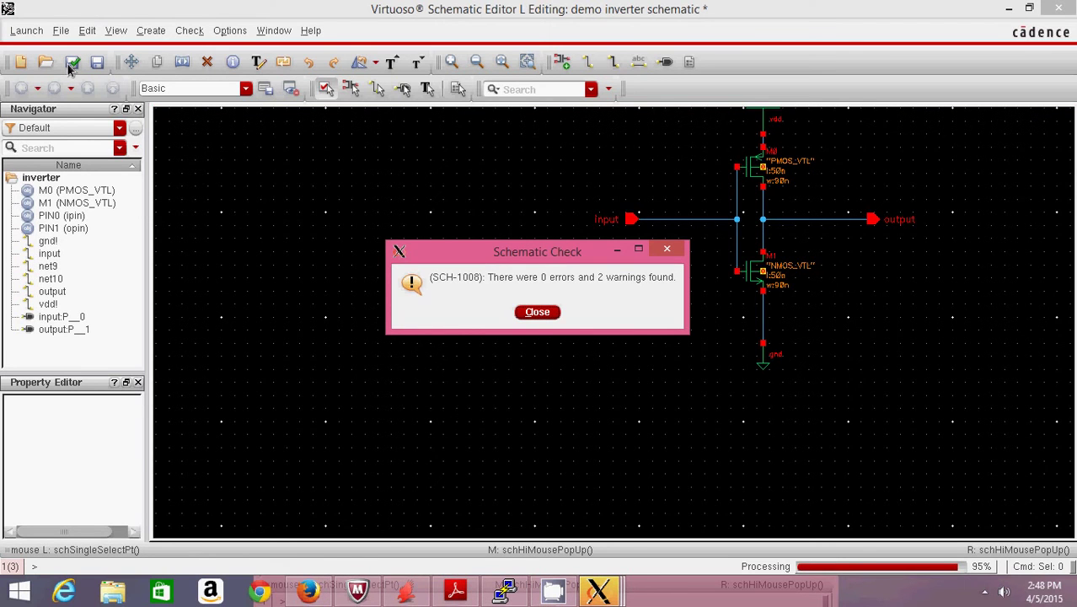
click(549, 314)
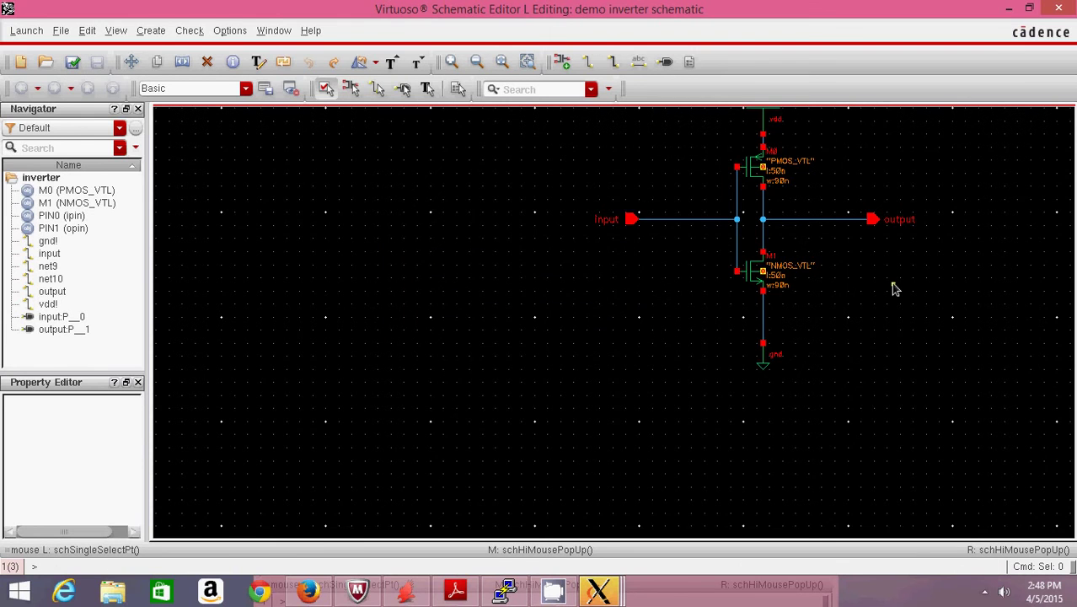
- Wire the PMOS M0 body terminal to its upper terminal, abandoning an NMOS body wire
key(w)
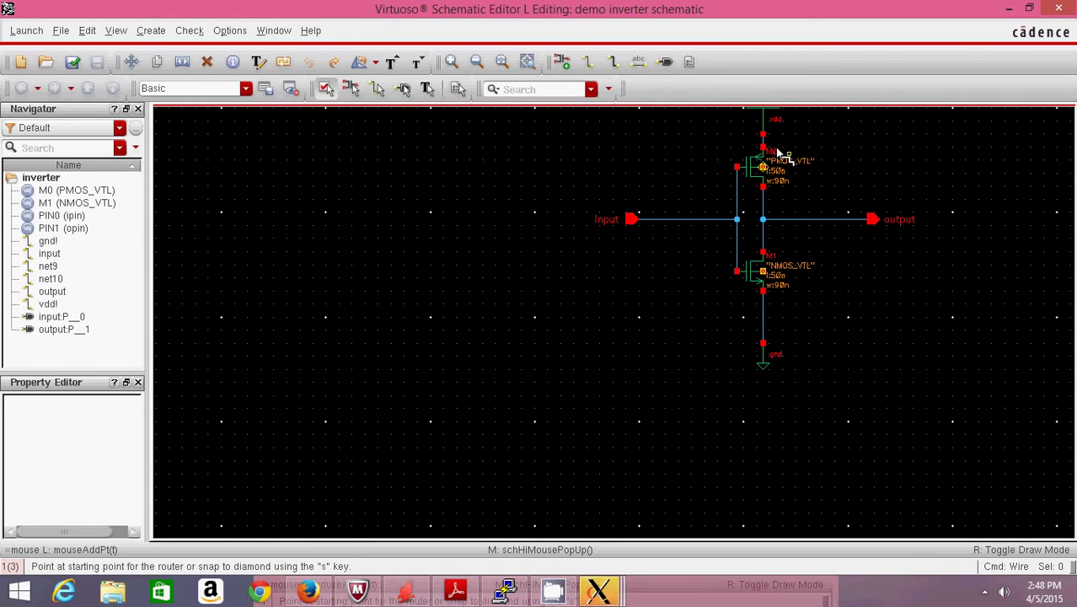
click(763, 168)
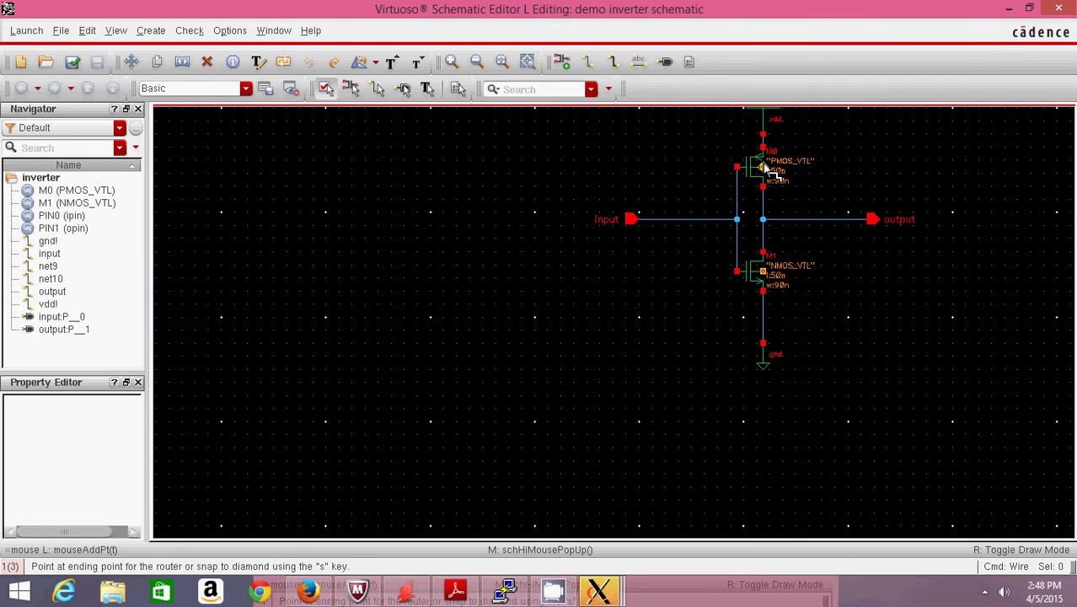
click(764, 149)
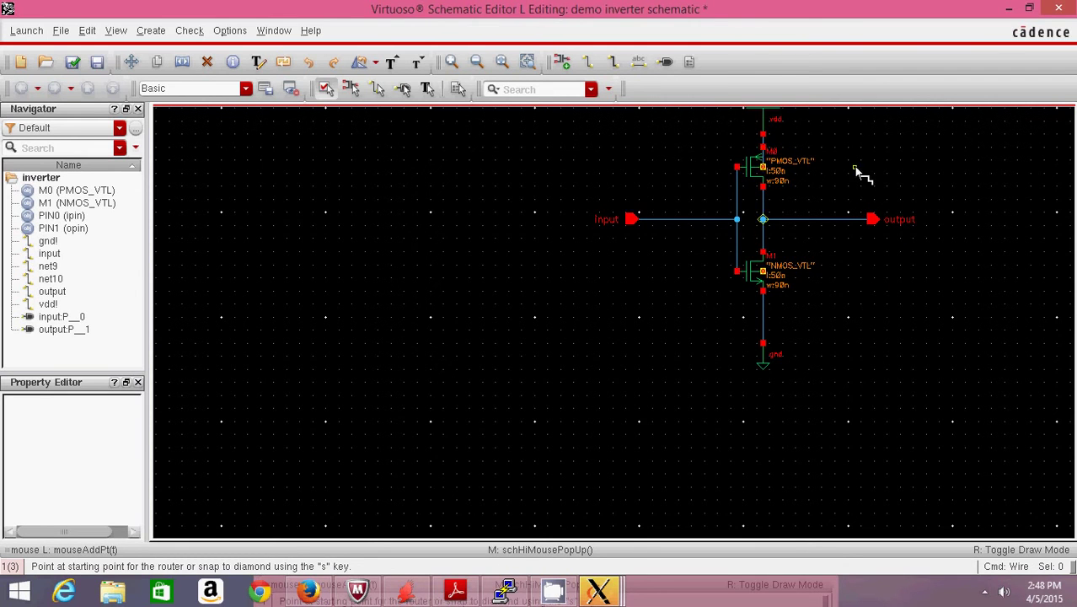
click(763, 273)
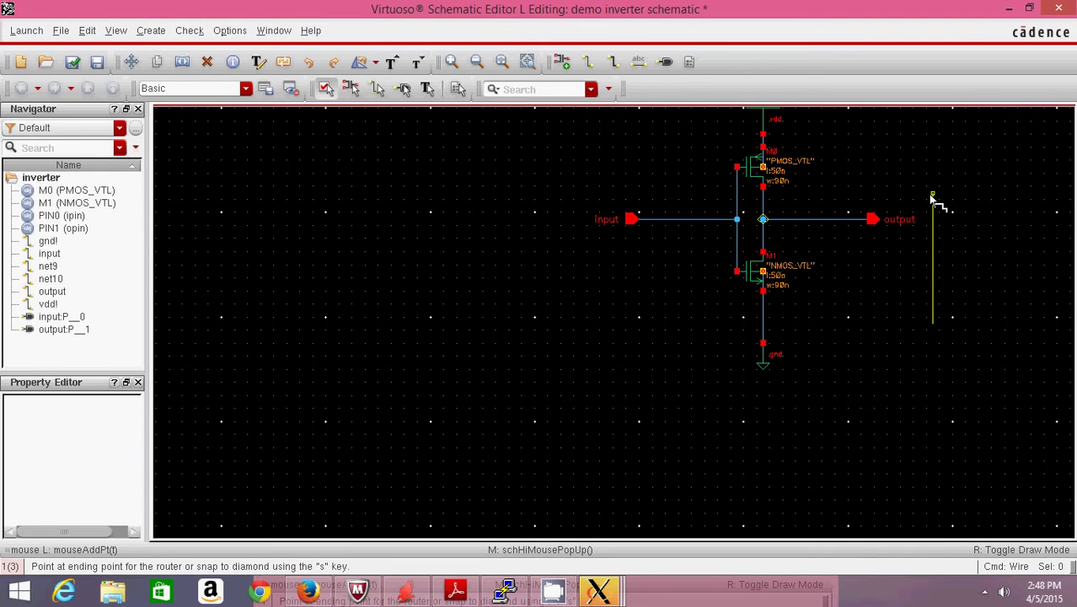
key(Escape)
key(super+c)
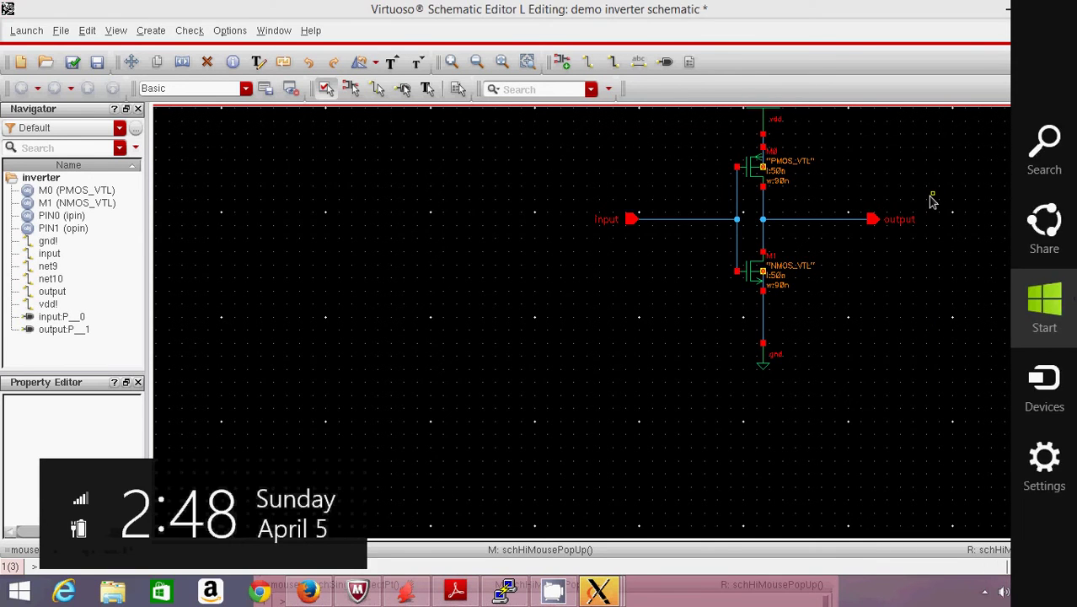
- Set PMOS M0's Width property to 180n, then check and save the inverter schematic
click(751, 172)
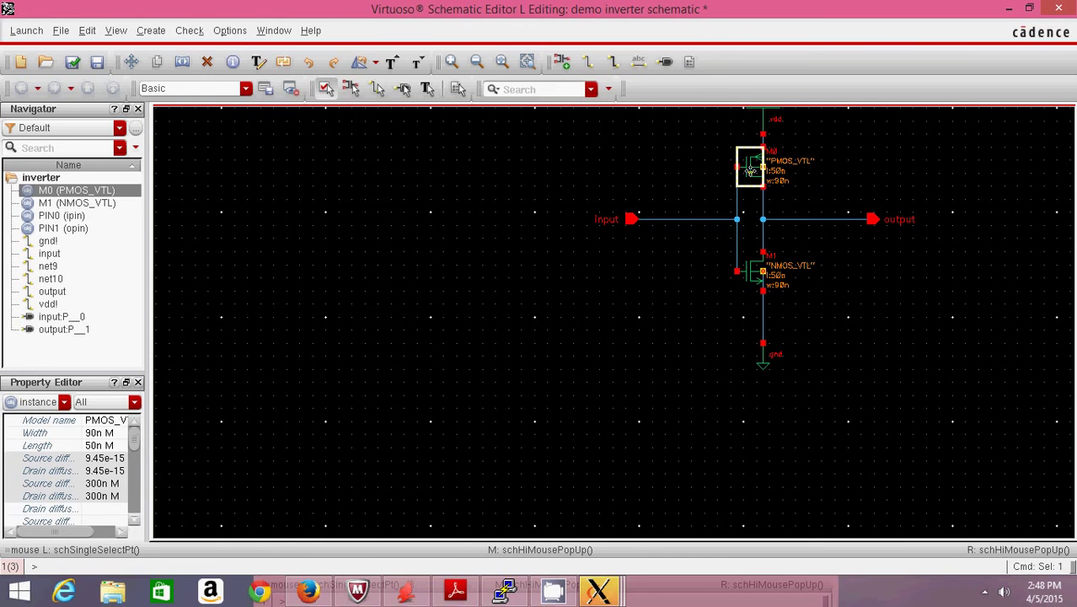
key(q)
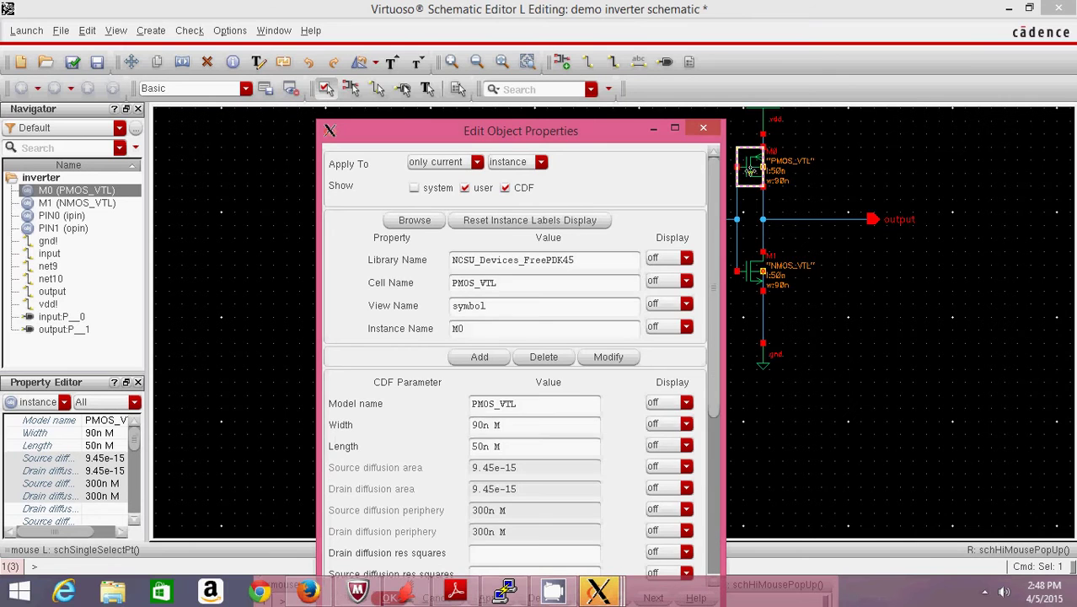
drag(611, 135, 603, 27)
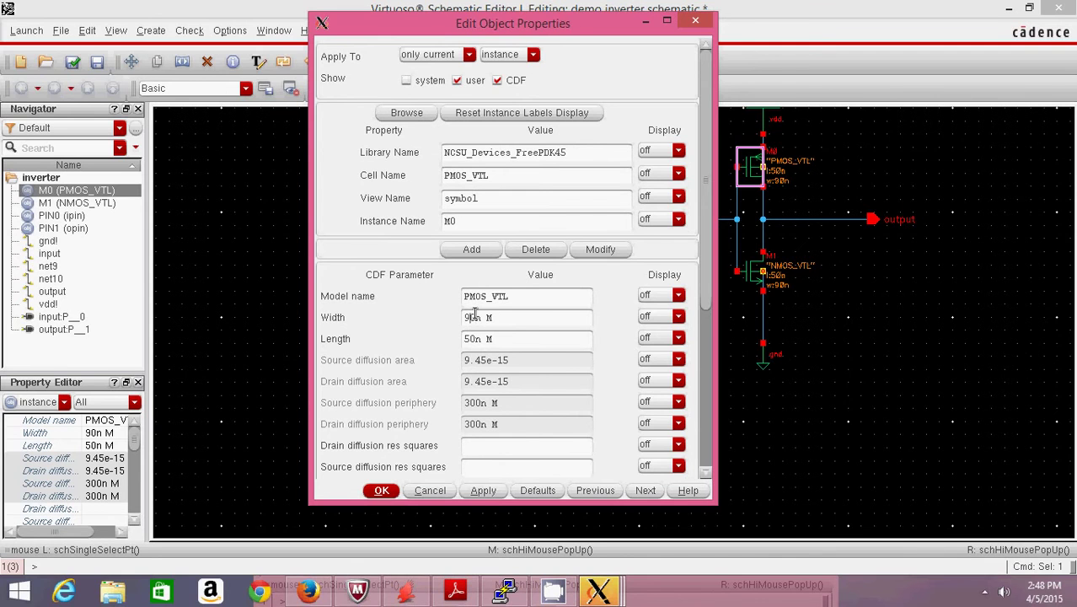
click(474, 316)
key(BackSpace)
text(18)
click(381, 492)
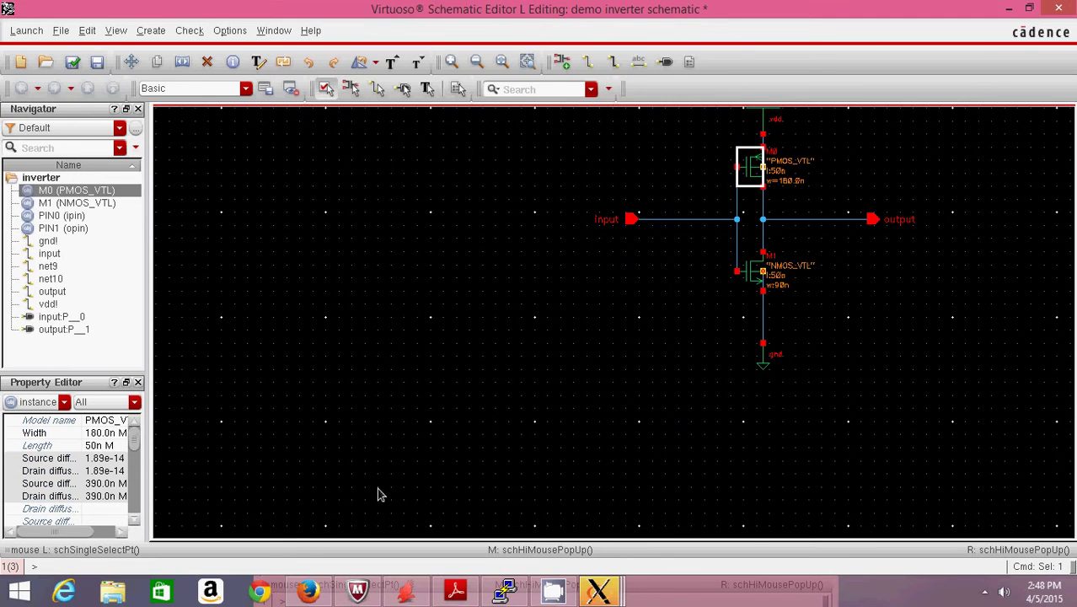
click(565, 379)
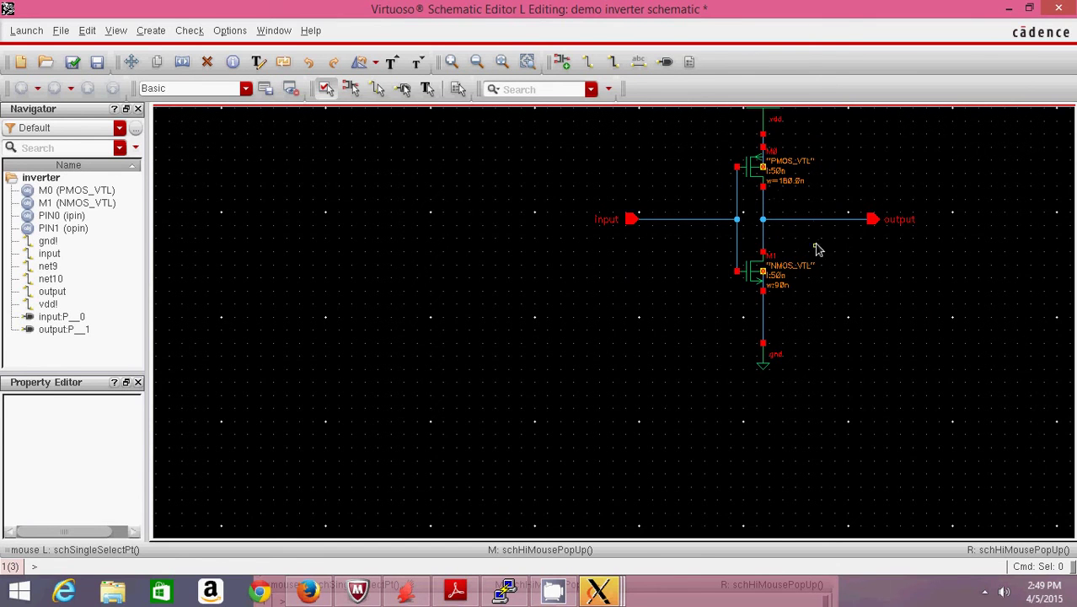
click(72, 63)
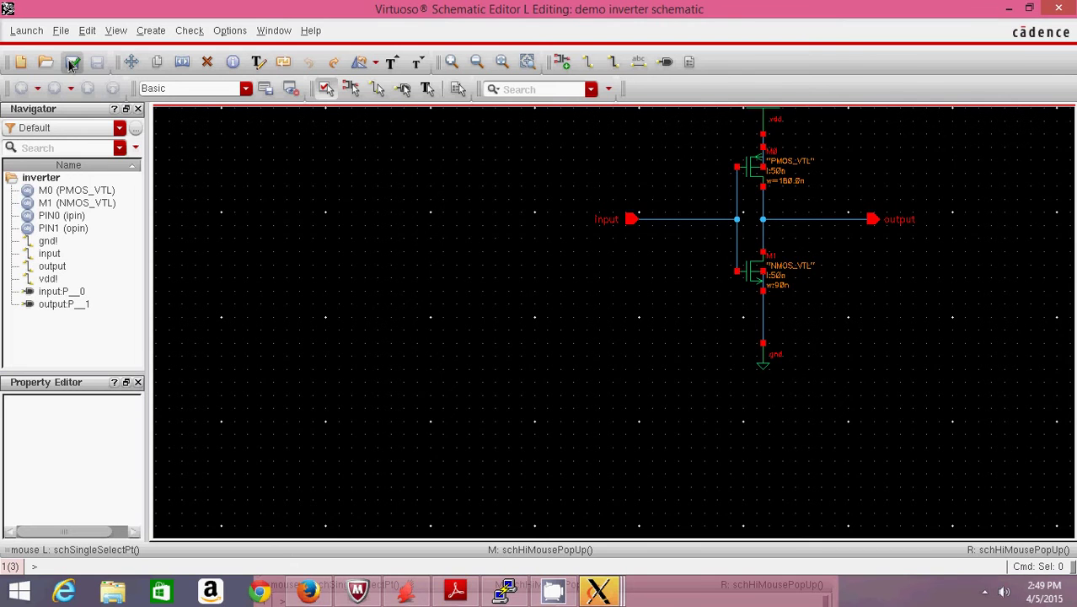
- Launch ADE L for the inverter schematic, accepting the alternative ADE license
click(26, 31)
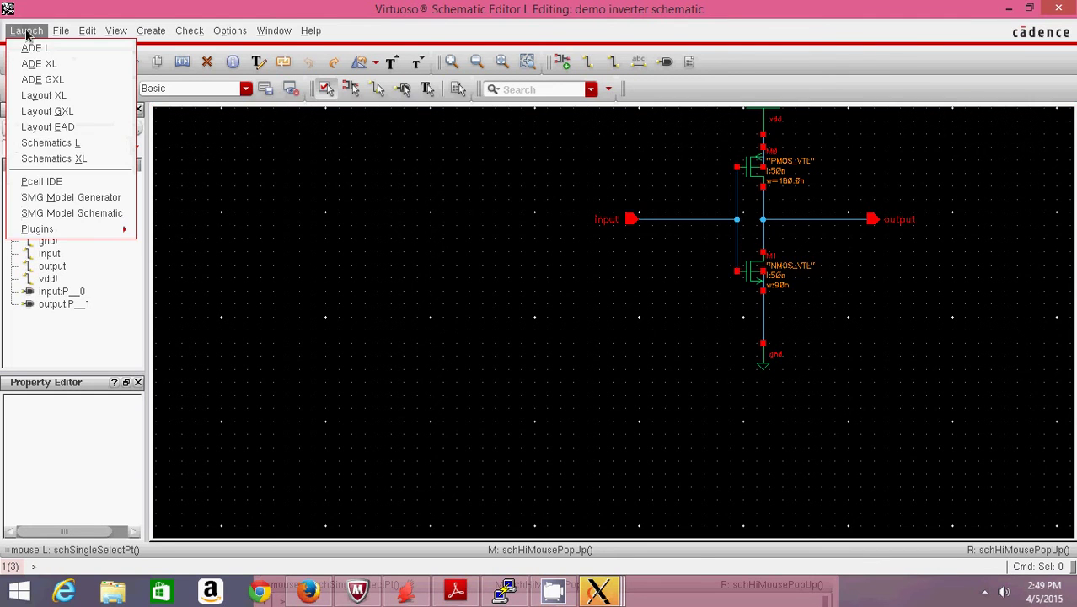
click(34, 50)
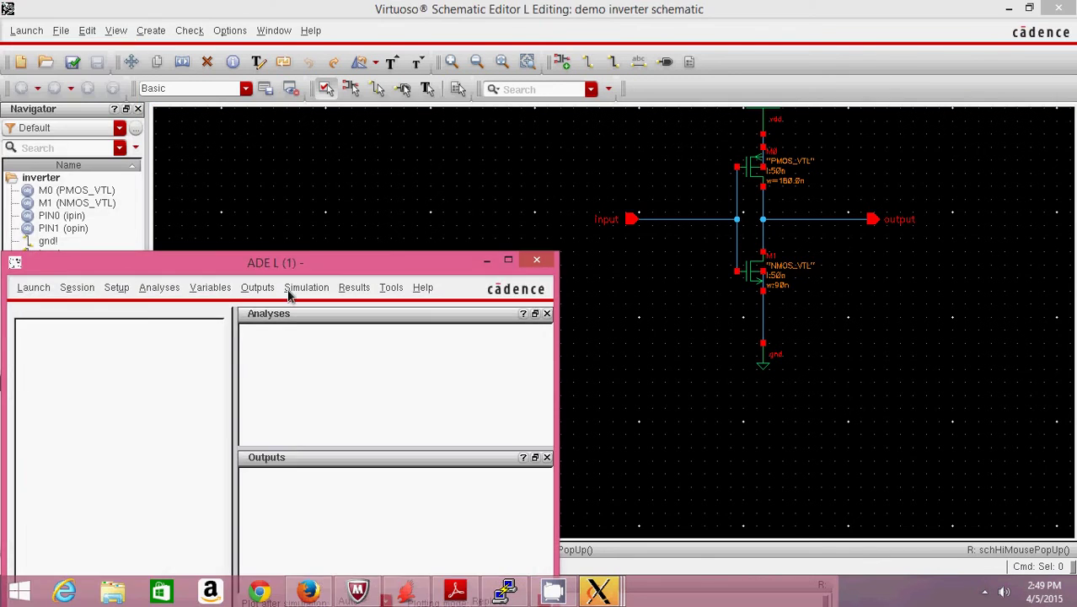
drag(285, 267, 413, 169)
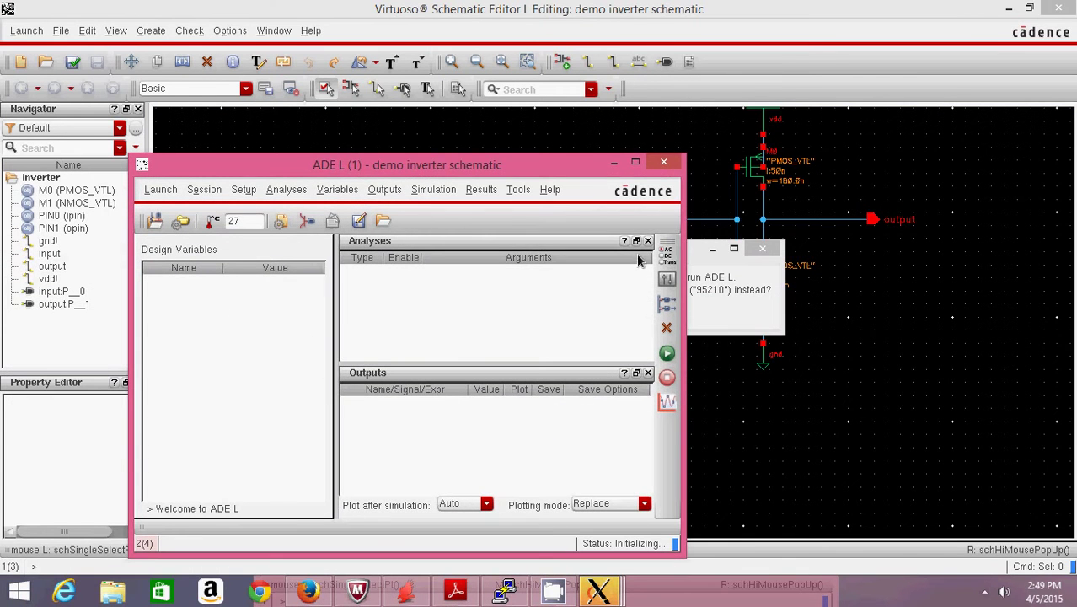
click(695, 263)
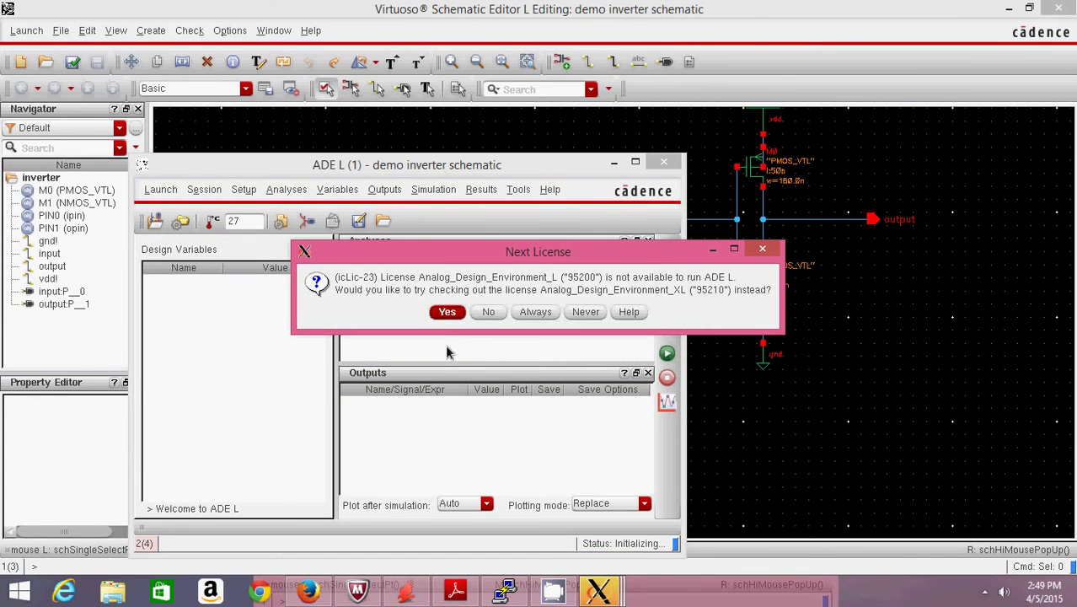
click(446, 312)
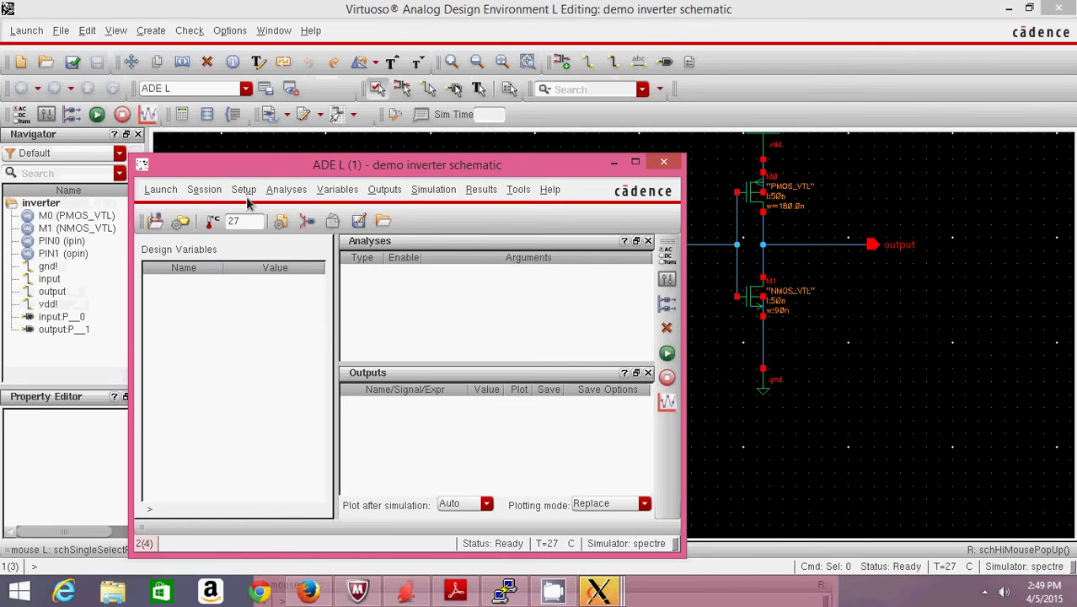
- Choose hspiceD as the simulator in the Simulator/Directory/Host settings
click(244, 189)
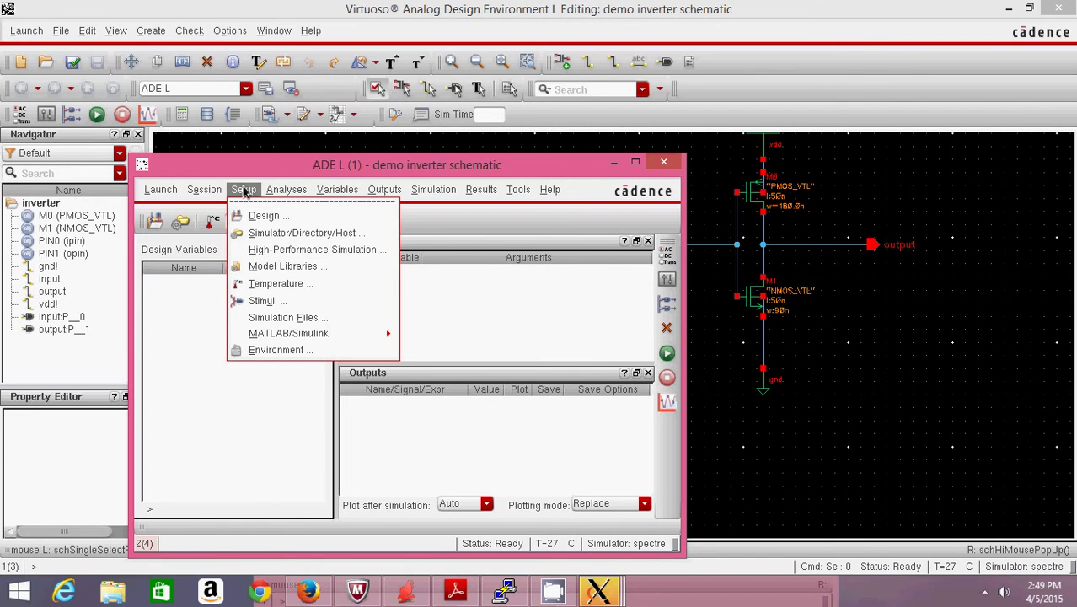
click(267, 233)
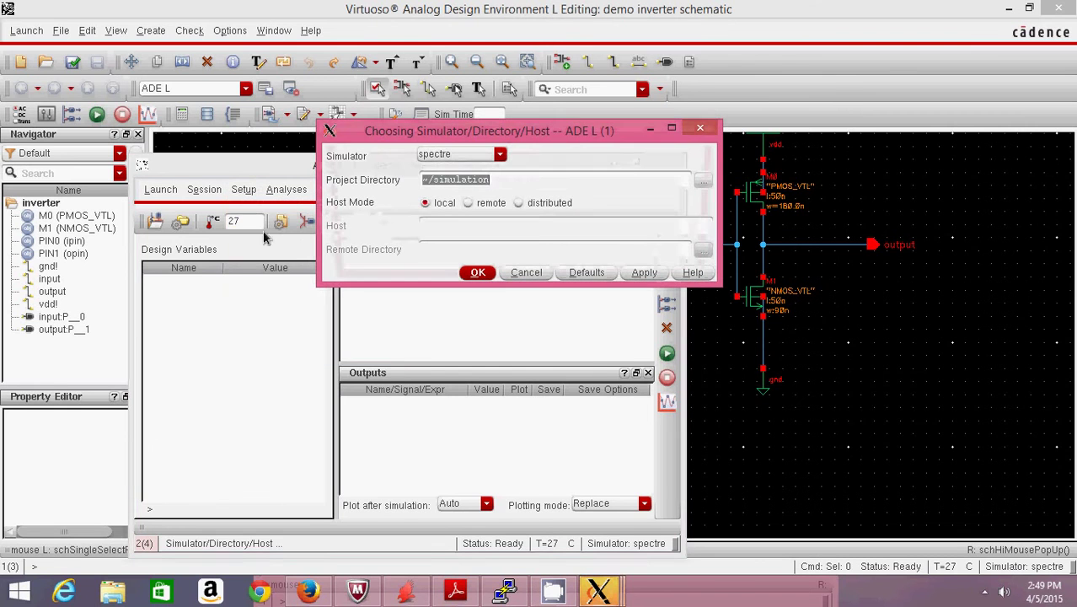
click(499, 155)
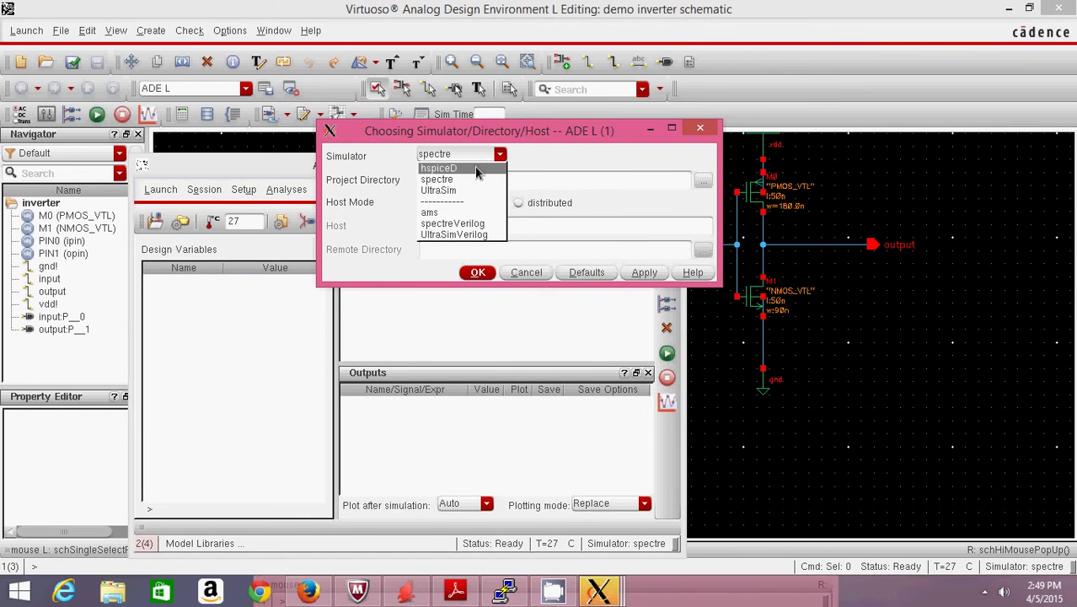
click(476, 169)
click(477, 272)
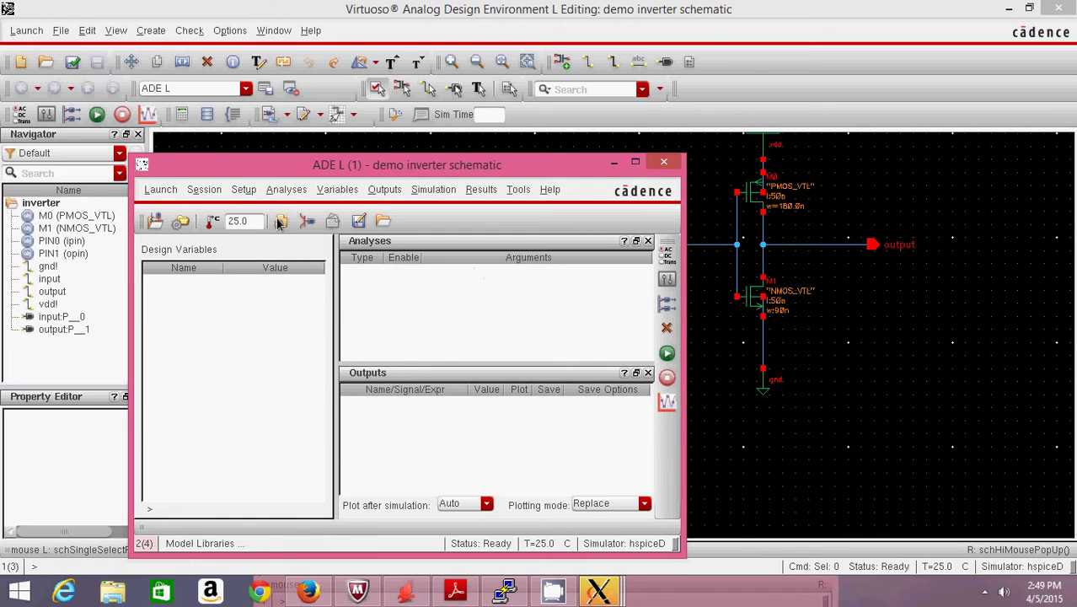
- Add hspice/hspice_nom.include as the global model file in Model Libraries
click(246, 189)
click(264, 251)
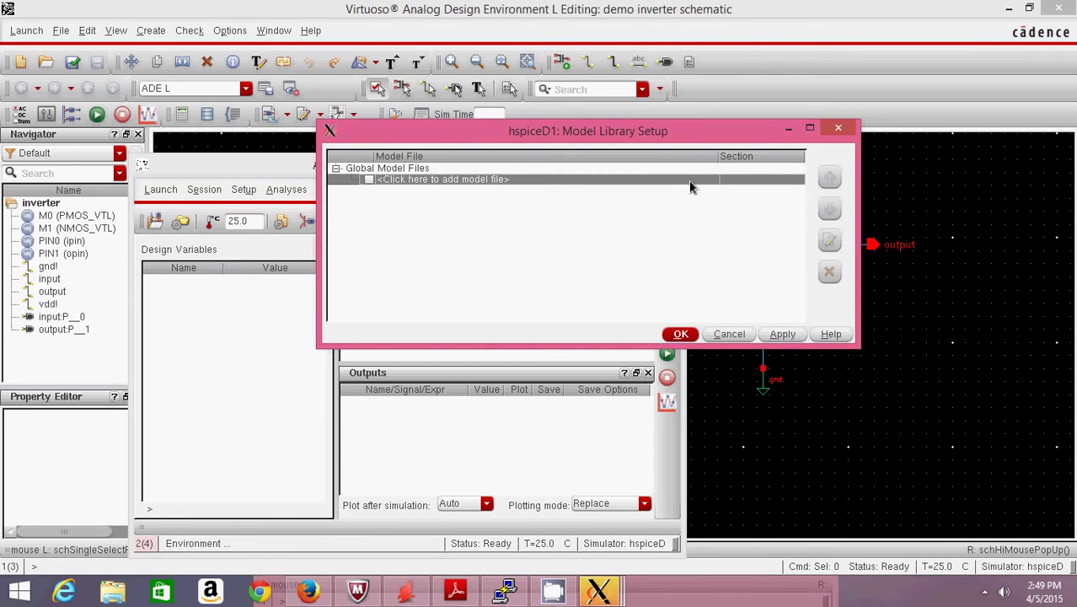
click(689, 184)
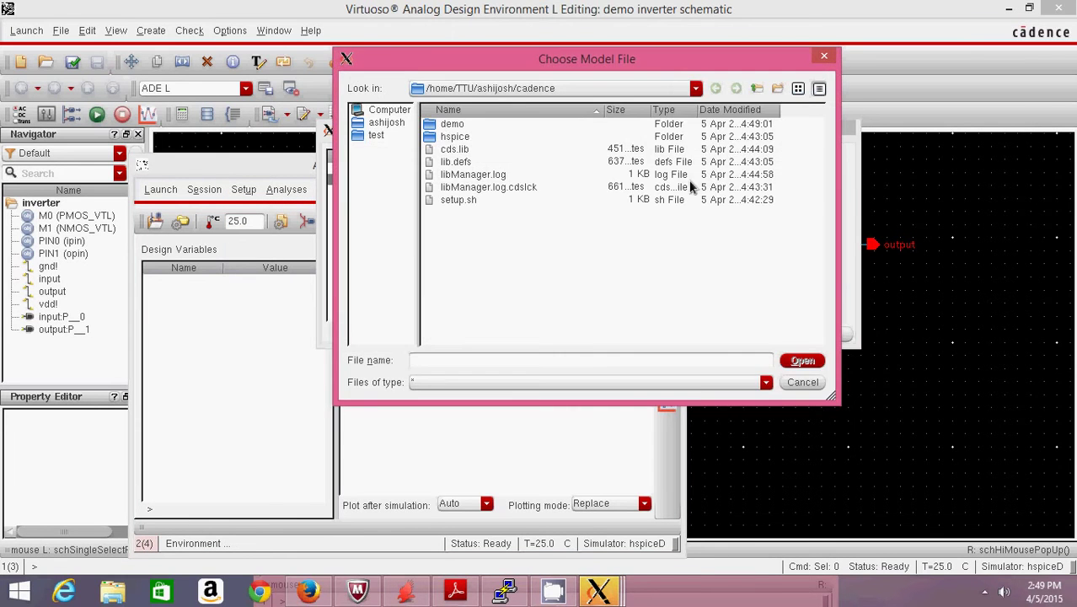
click(446, 142)
double_click(447, 139)
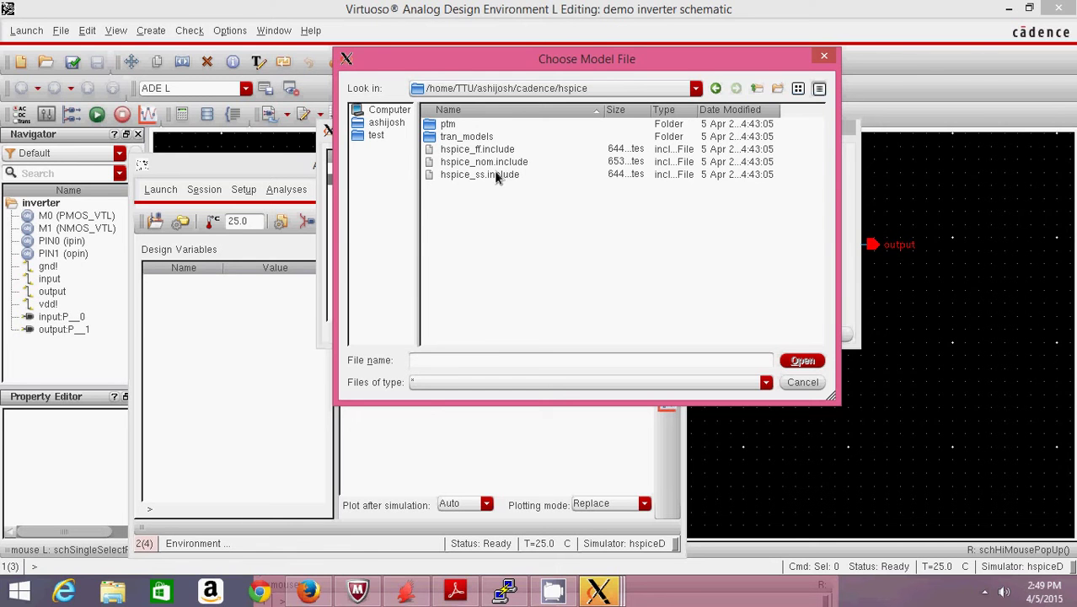
click(495, 162)
click(803, 362)
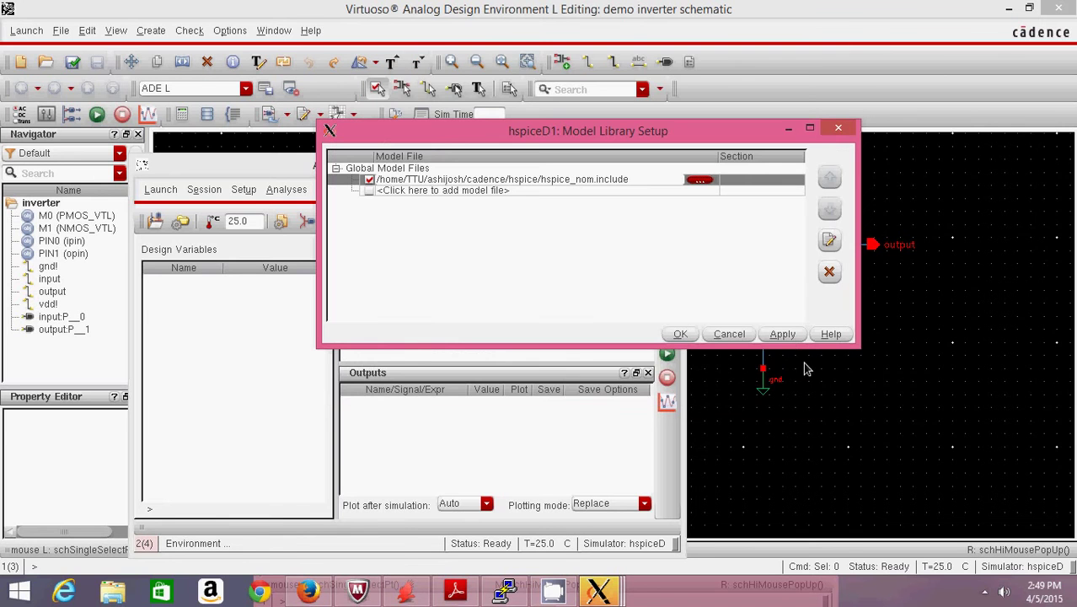
click(680, 333)
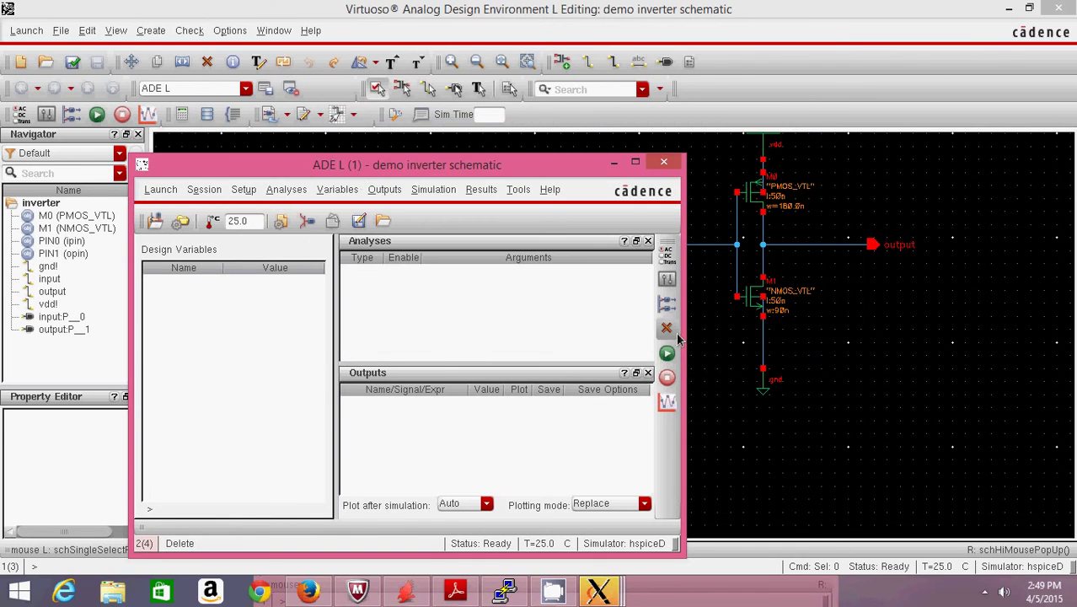
- Make the input stimulus an enabled pulse: Voltage 1 1.1, period 50n, rise 10p, width 25n
click(243, 190)
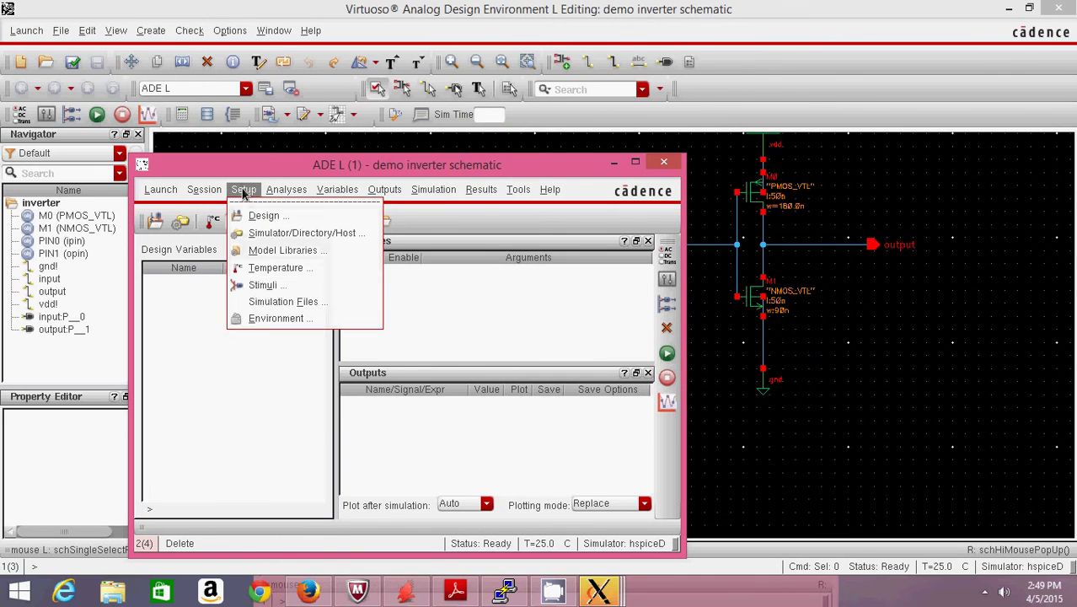
click(264, 291)
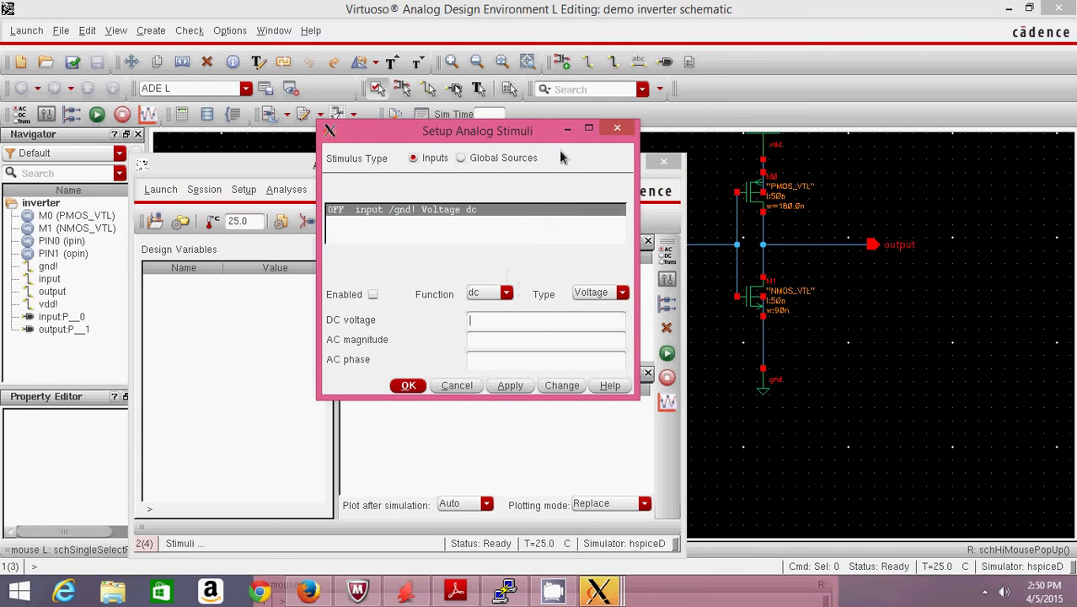
click(589, 129)
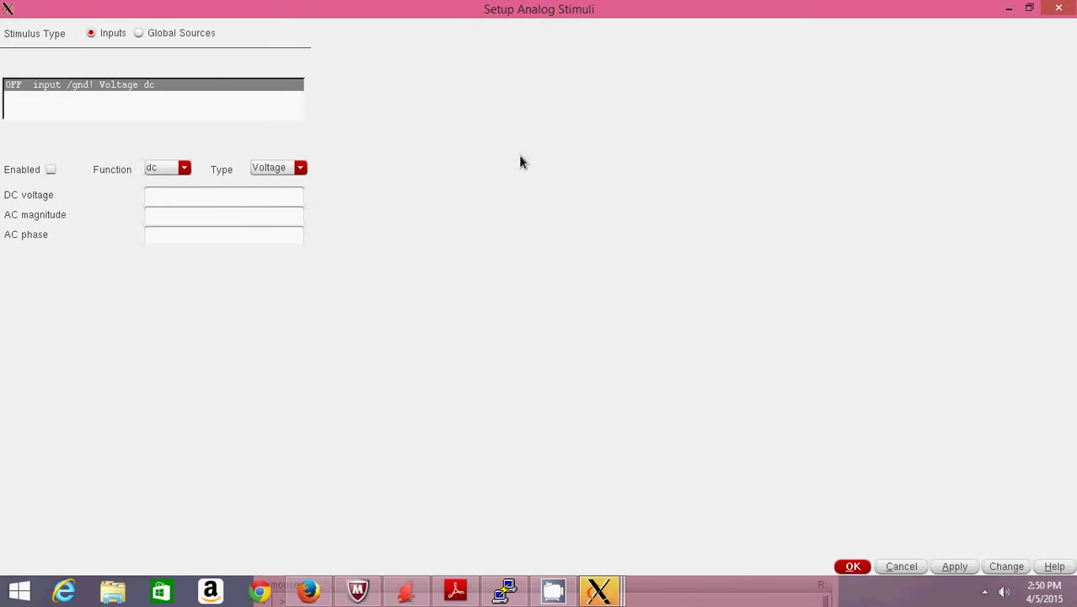
click(184, 170)
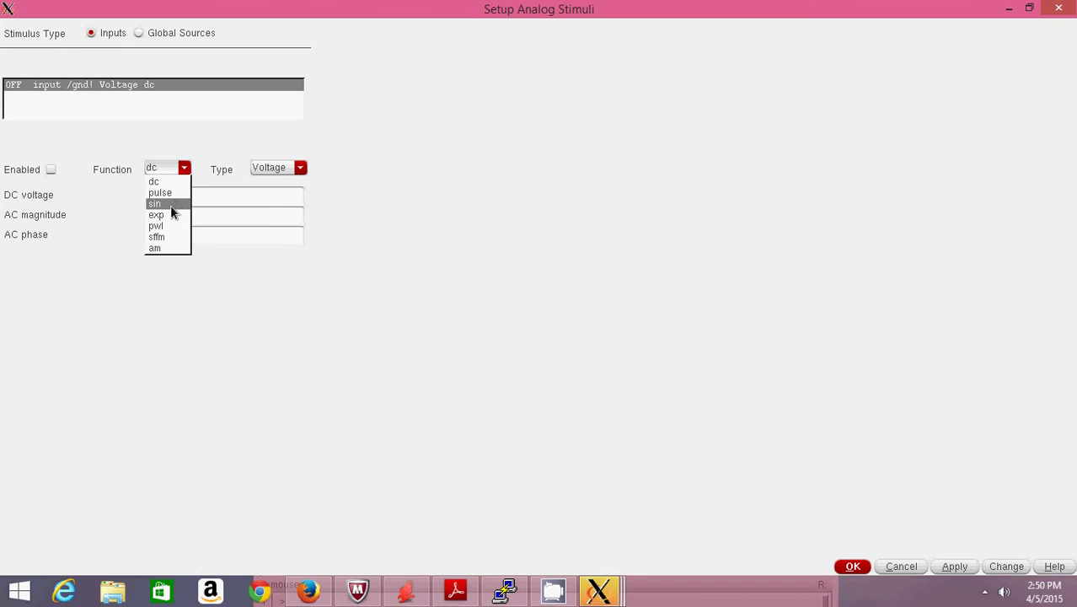
click(171, 193)
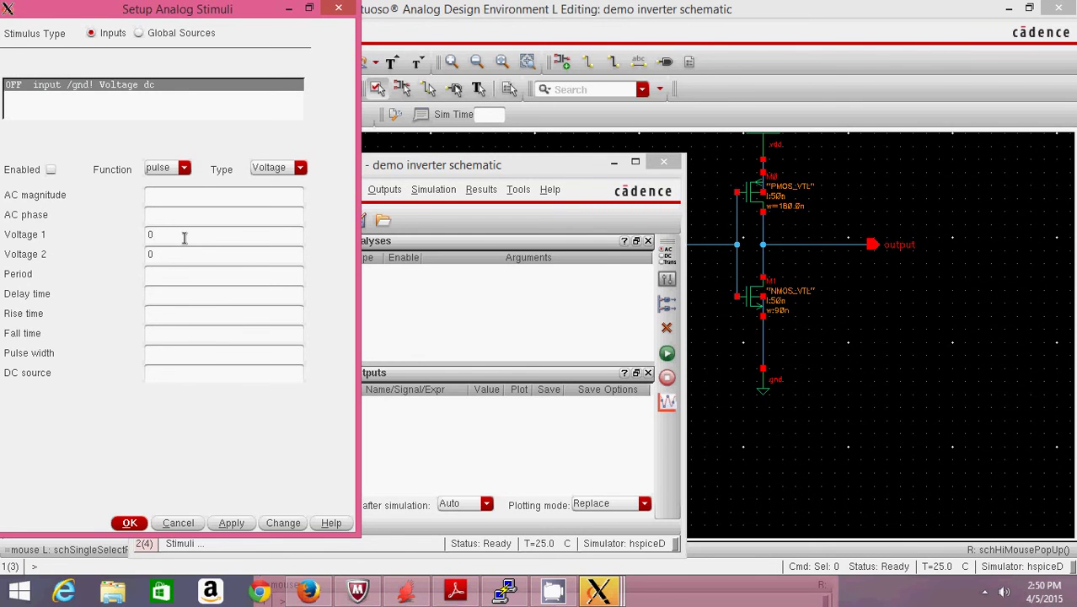
click(184, 237)
key(BackSpace)
text(1.1)
click(166, 272)
text(50n)
click(157, 312)
text(10p)
key(Tab)
text(10p)
click(162, 356)
text(25n)
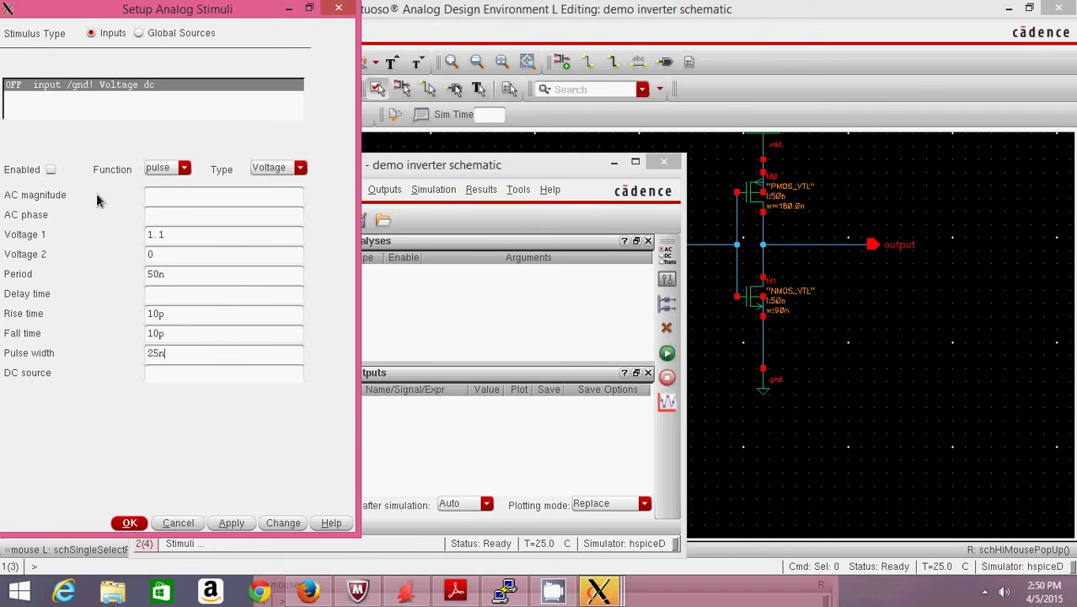
click(50, 171)
click(232, 524)
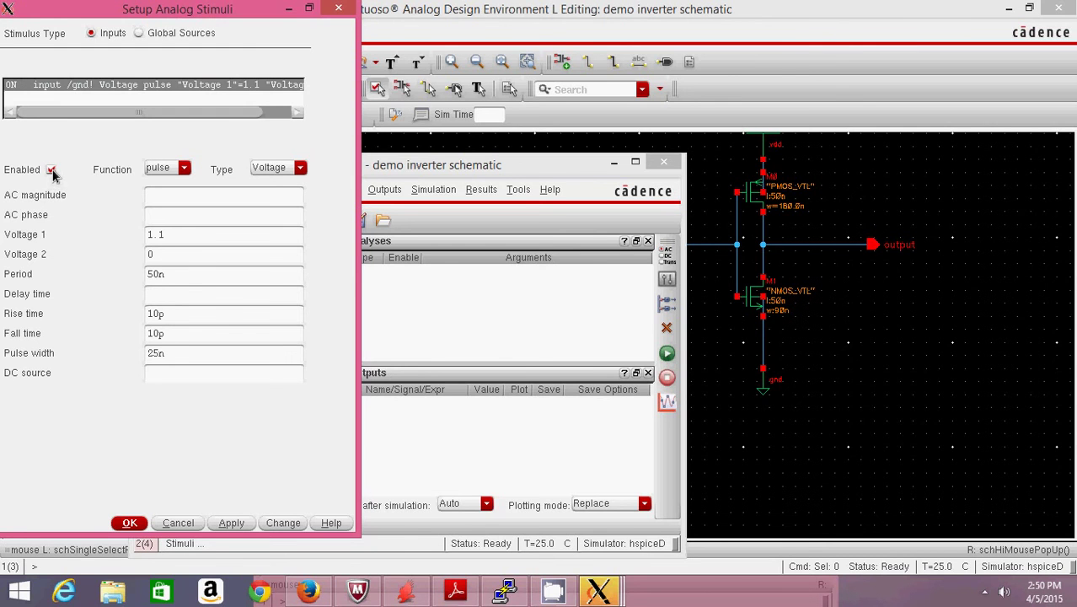
- Set the global source vdd! to an enabled 1.1 V DC supply
click(139, 33)
click(185, 170)
click(177, 185)
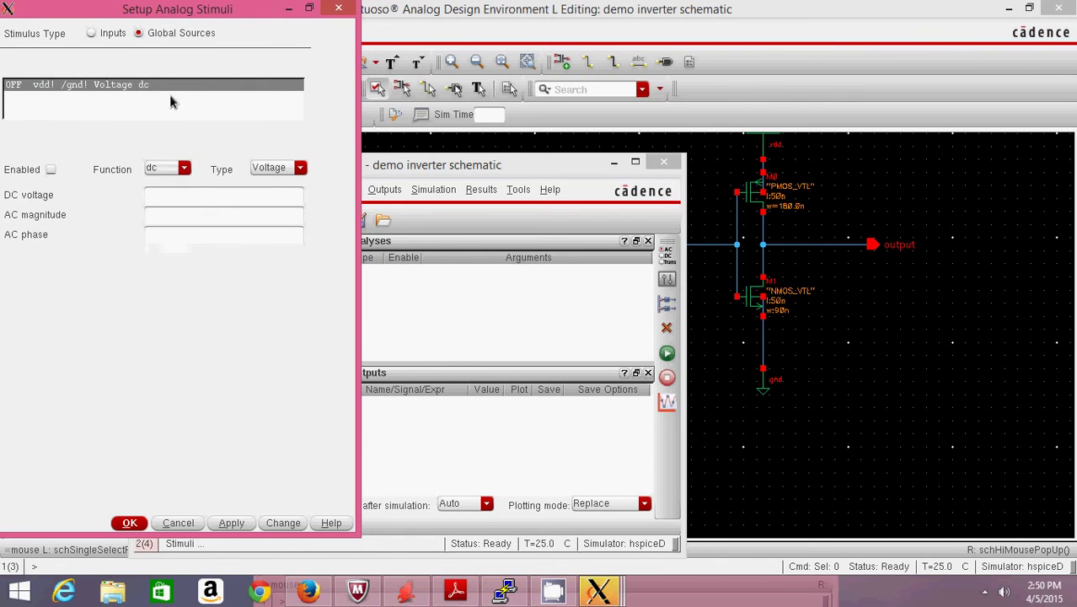
click(183, 196)
text(1.1)
click(50, 170)
click(227, 524)
click(129, 523)
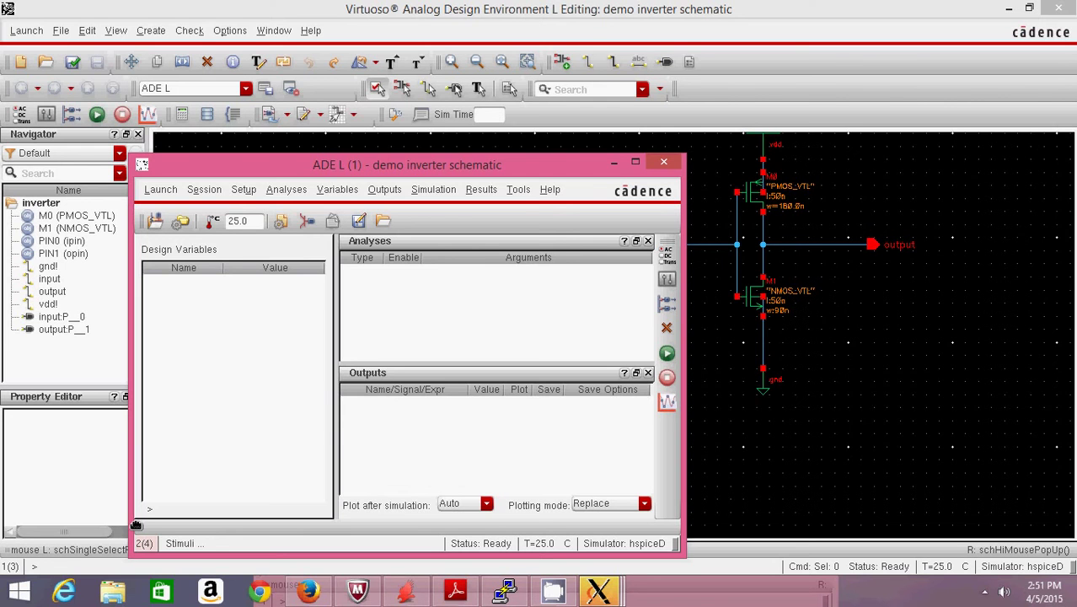
- Add a tran analysis with start 0, stop 100n, step 1n, then begin Select On Design
click(281, 191)
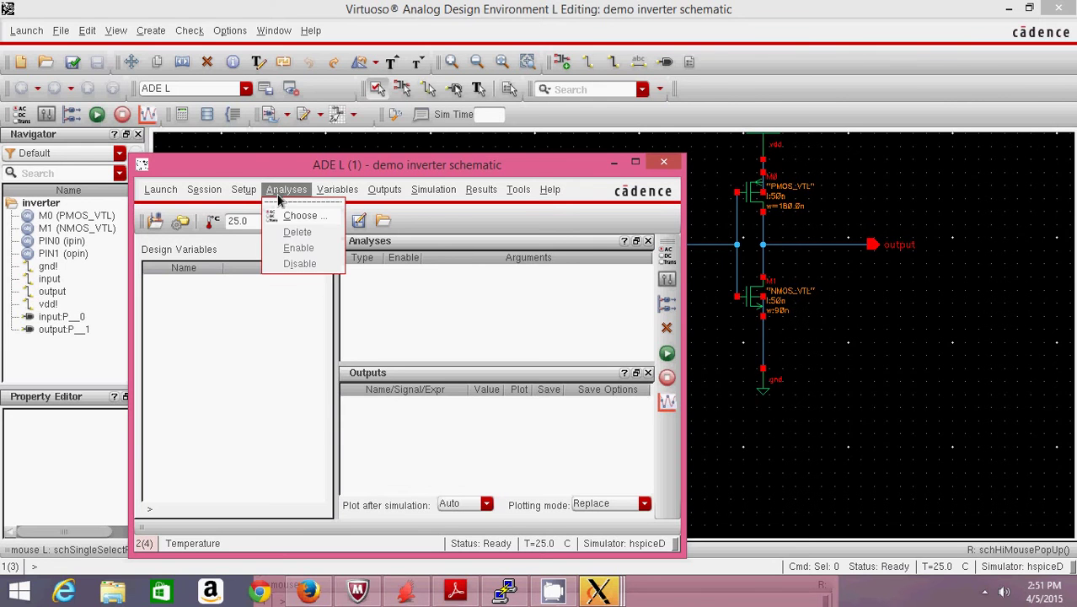
click(300, 216)
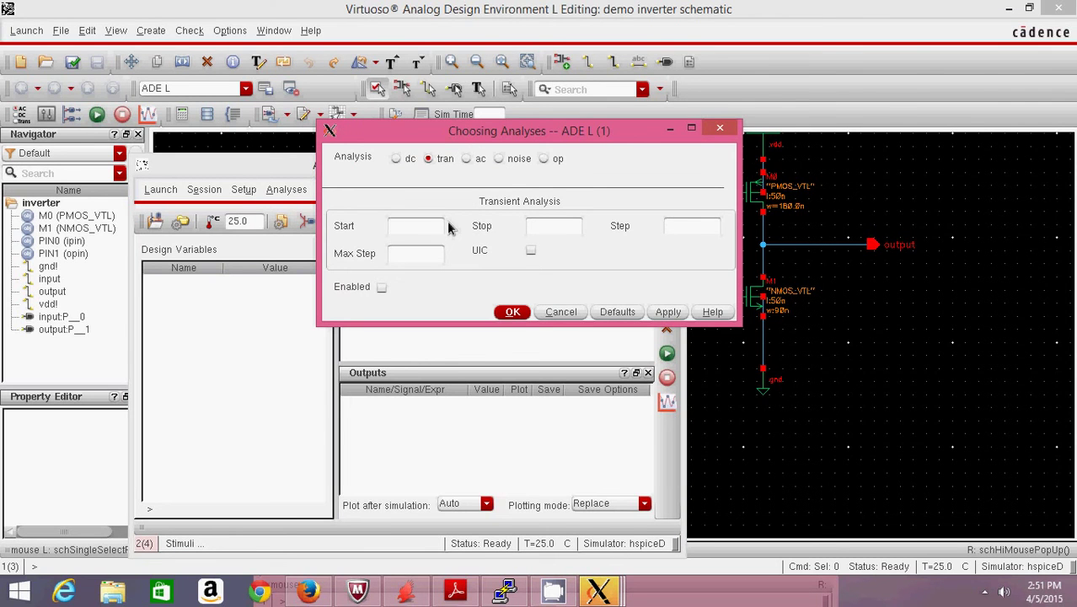
text(0)
key(Tab)
text(100)
text(n)
text(1n)
click(514, 312)
click(385, 192)
mouse_move(404, 264)
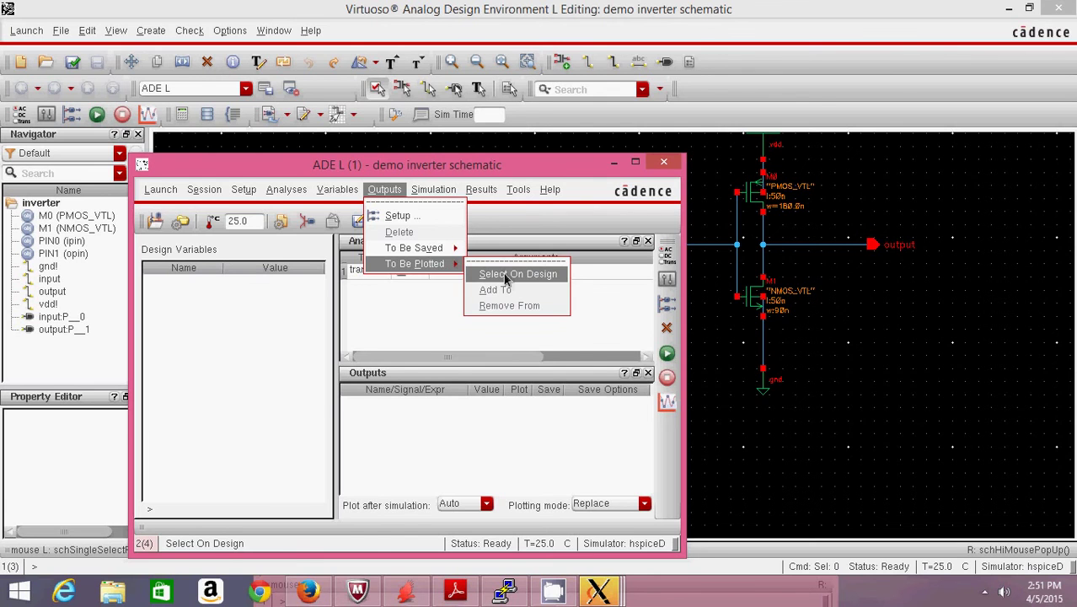
- Pick the input wire and output pin in the schematic as plotted outputs, then return to ADE L
click(725, 368)
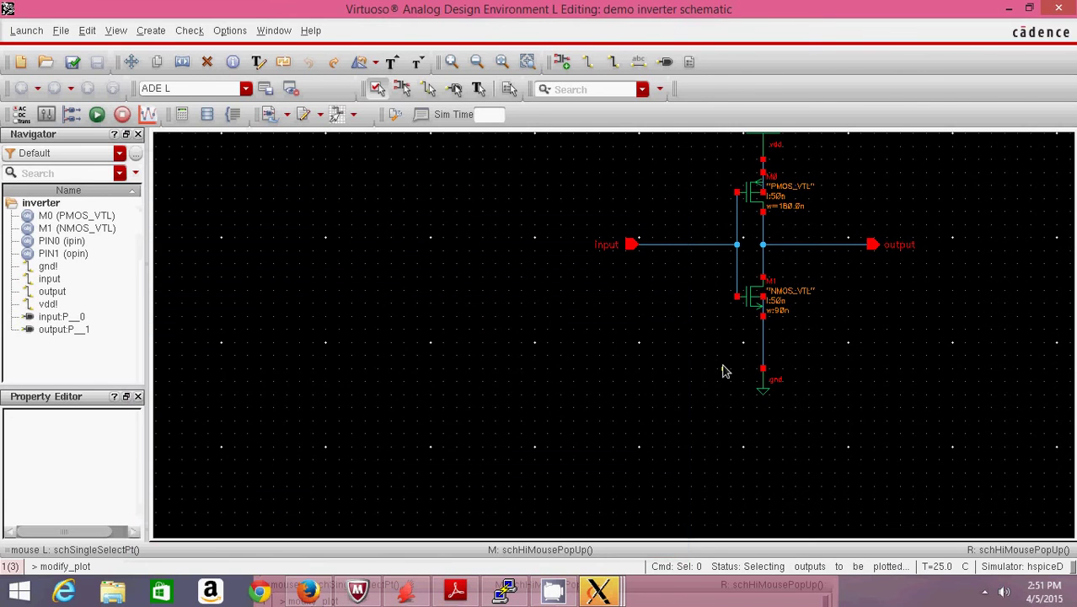
click(631, 245)
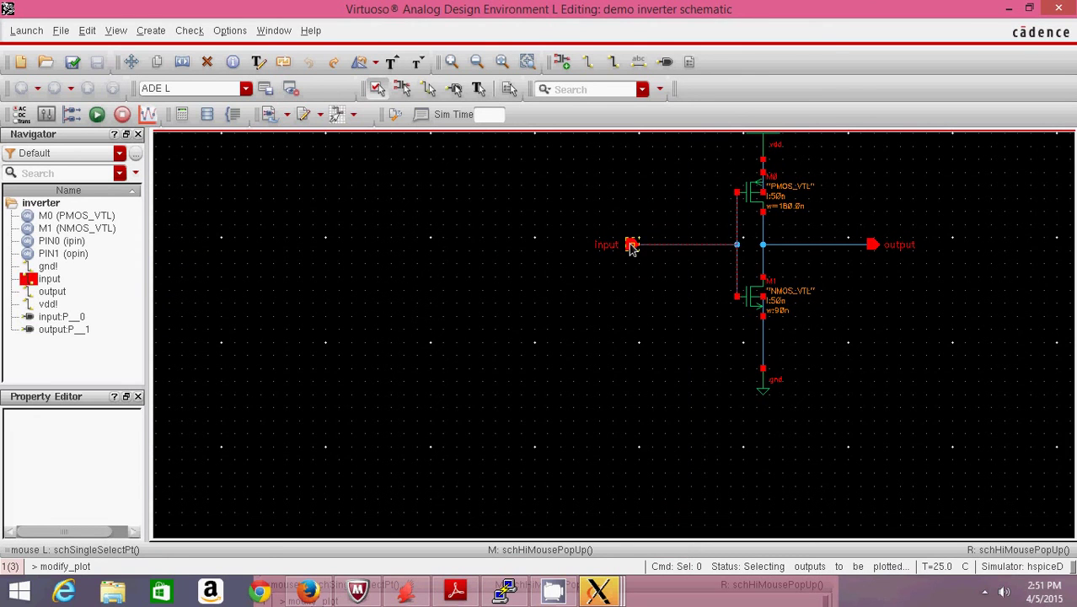
click(872, 246)
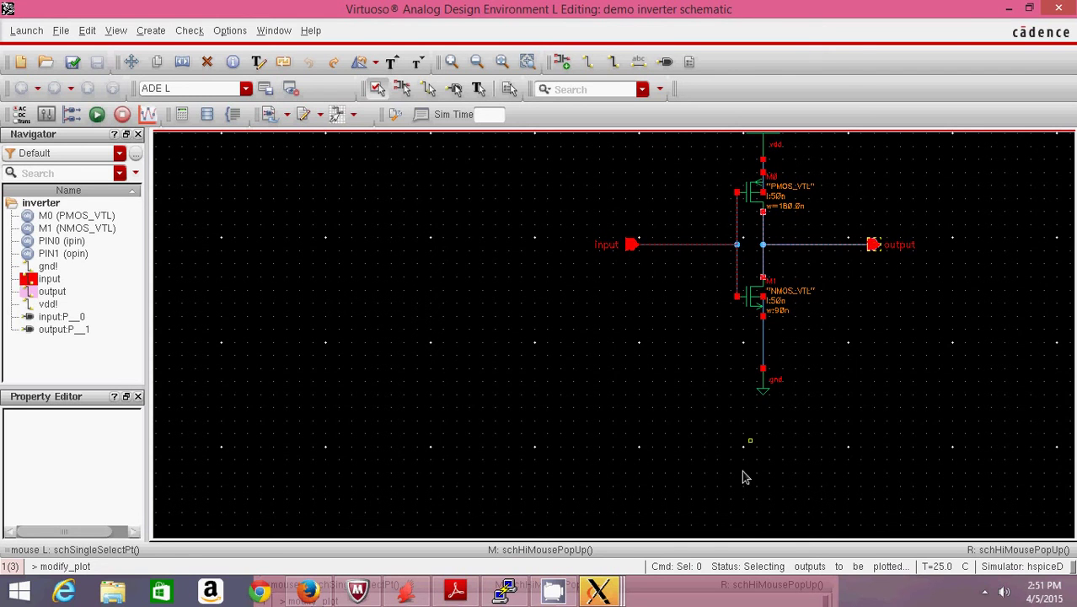
mouse_move(615, 587)
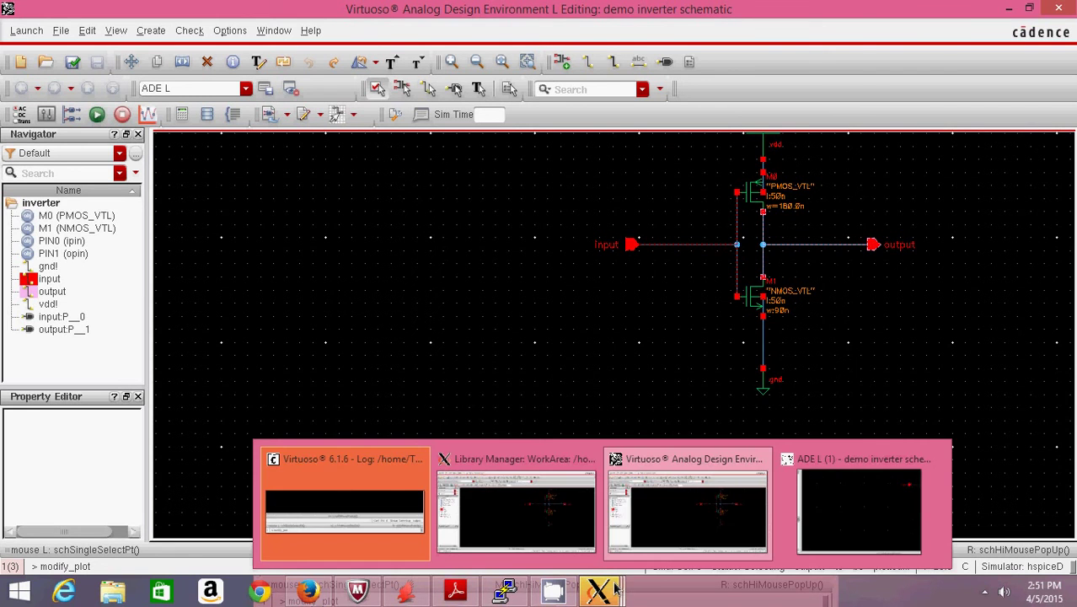
click(891, 493)
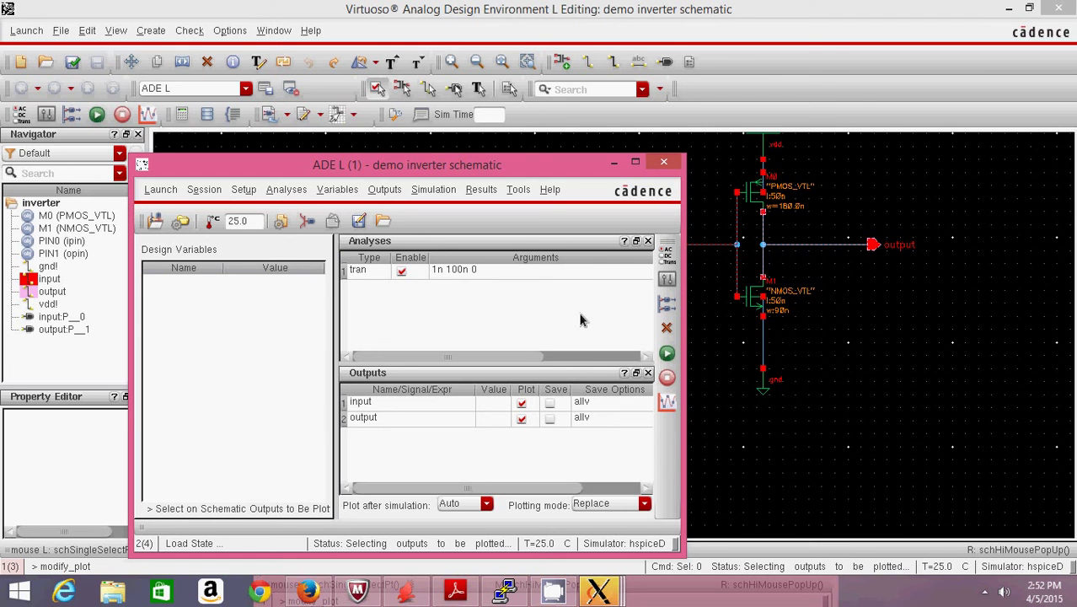
- Netlist and run the hspiceD simulation to produce the /input and /output waveforms
click(667, 354)
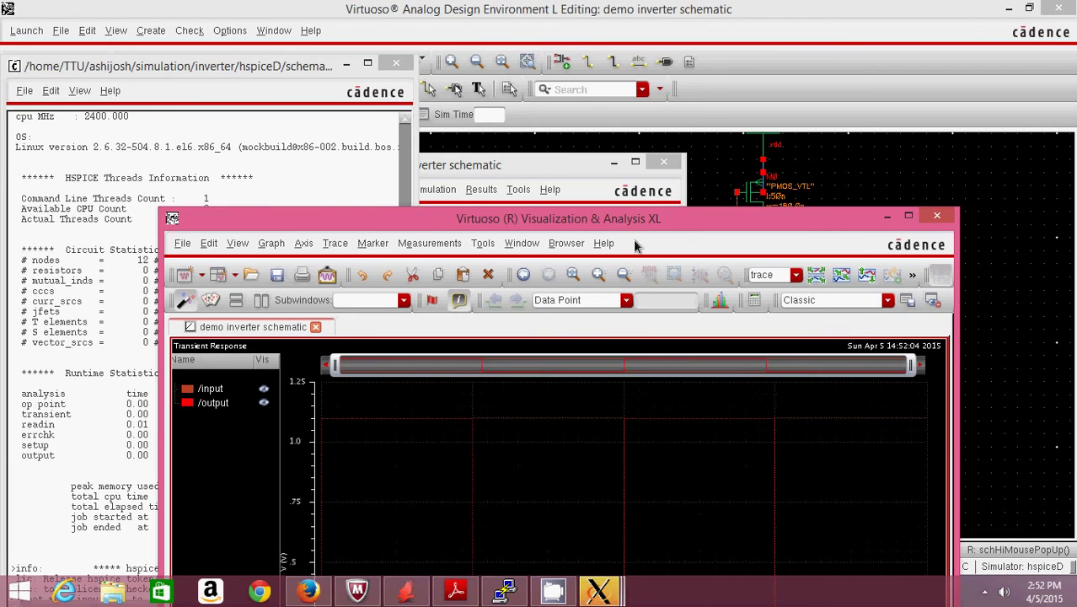
- Maximize the waveform window and use Split All Strips to separate /input and /output
double_click(627, 219)
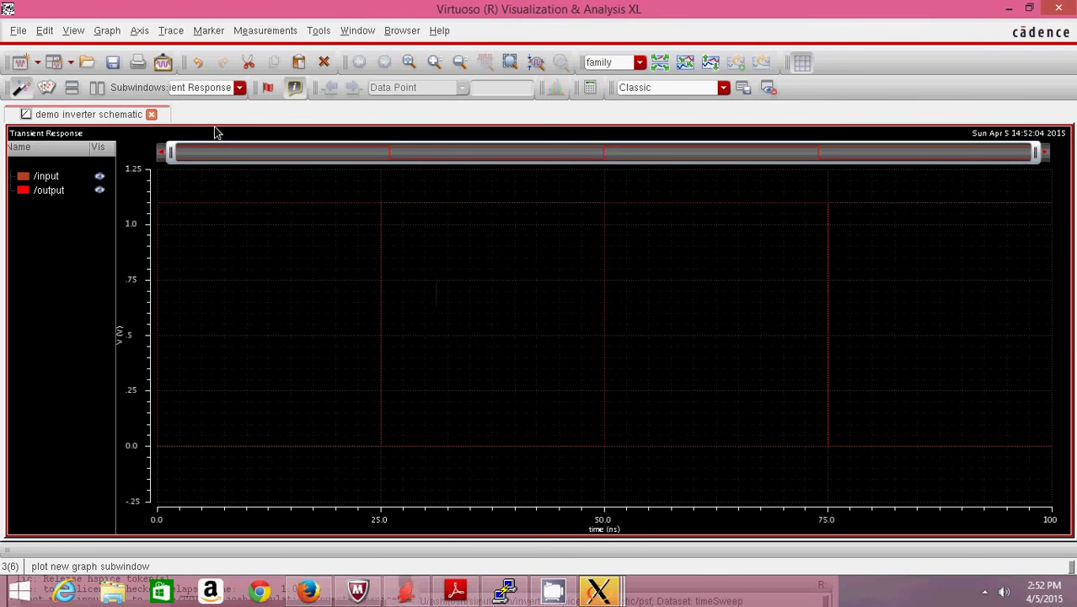
click(108, 31)
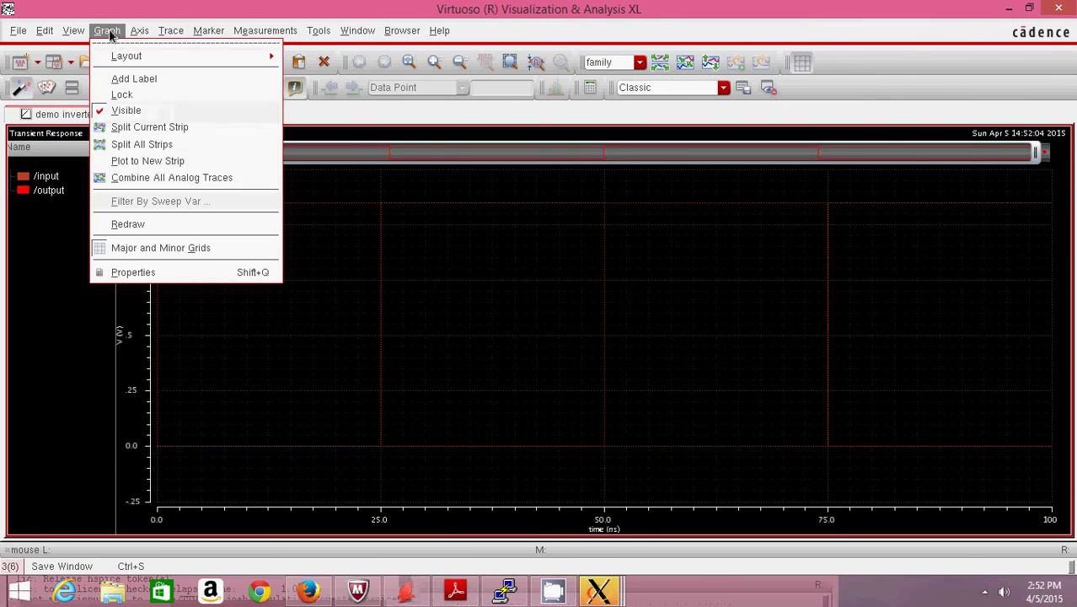
click(131, 146)
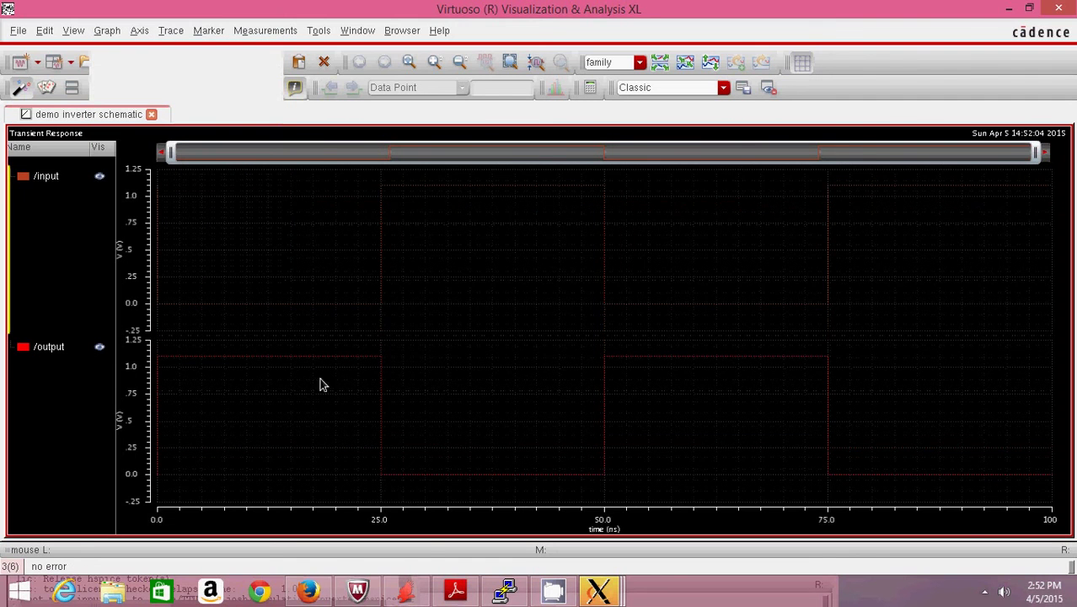
click(295, 306)
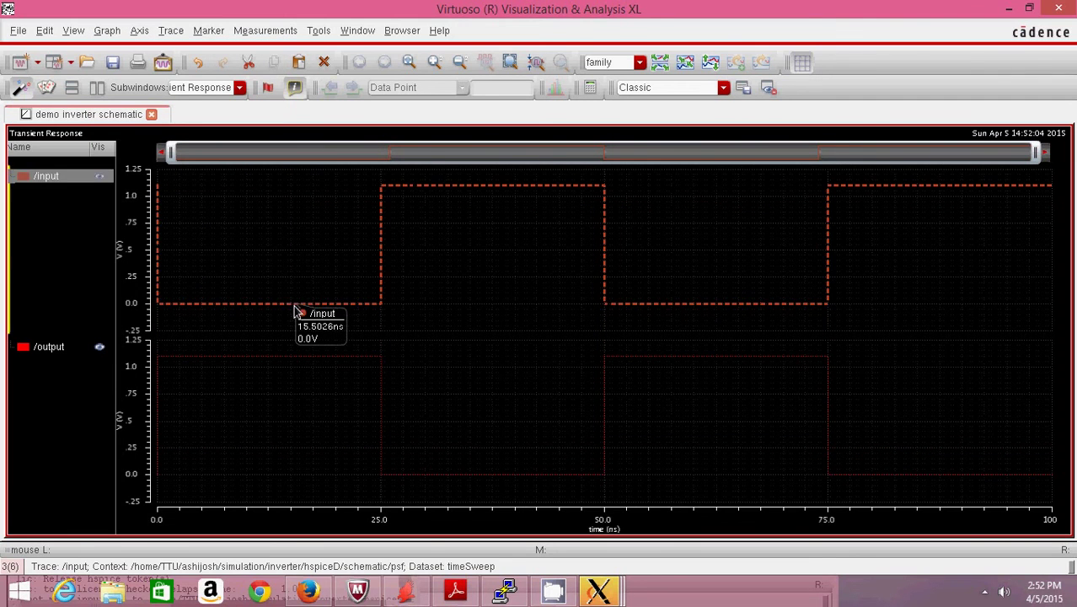
click(276, 361)
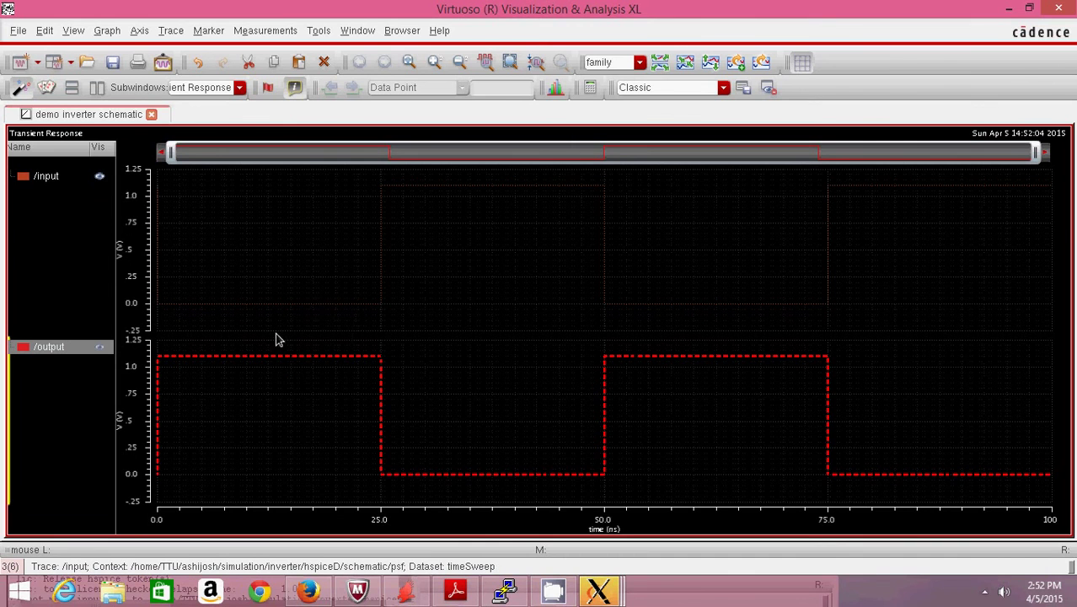
- Set the Transient Response graph background colour to white in Graph Properties
click(101, 35)
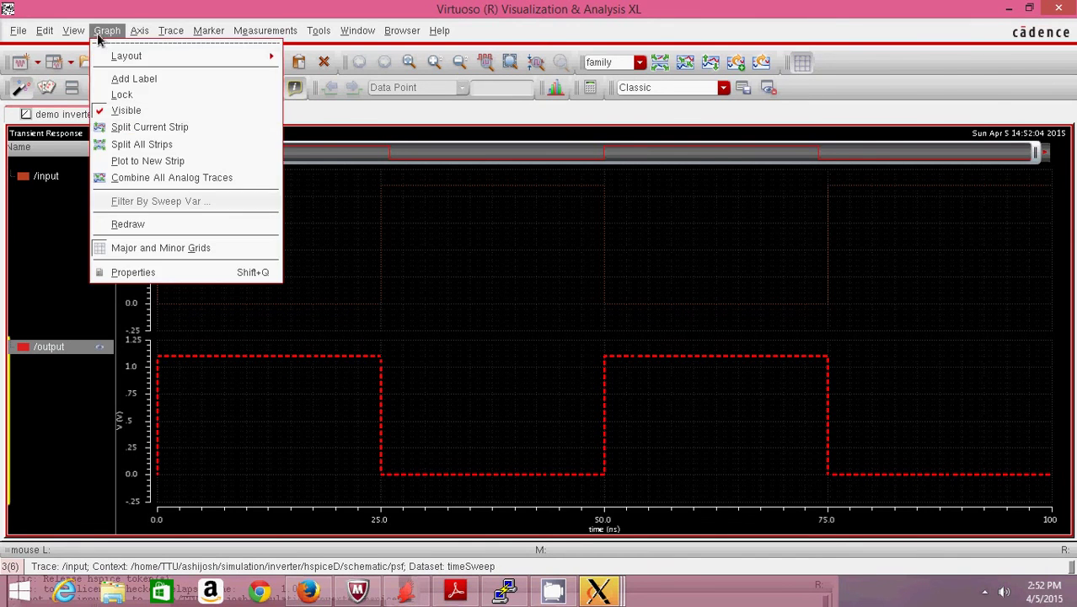
click(154, 275)
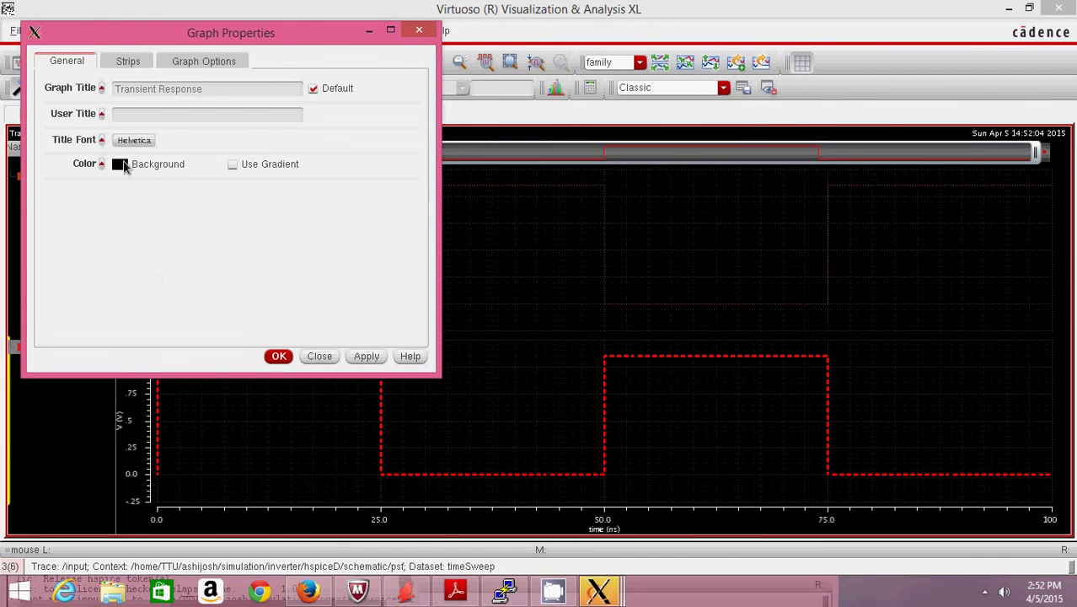
click(119, 166)
click(199, 189)
click(358, 325)
click(280, 355)
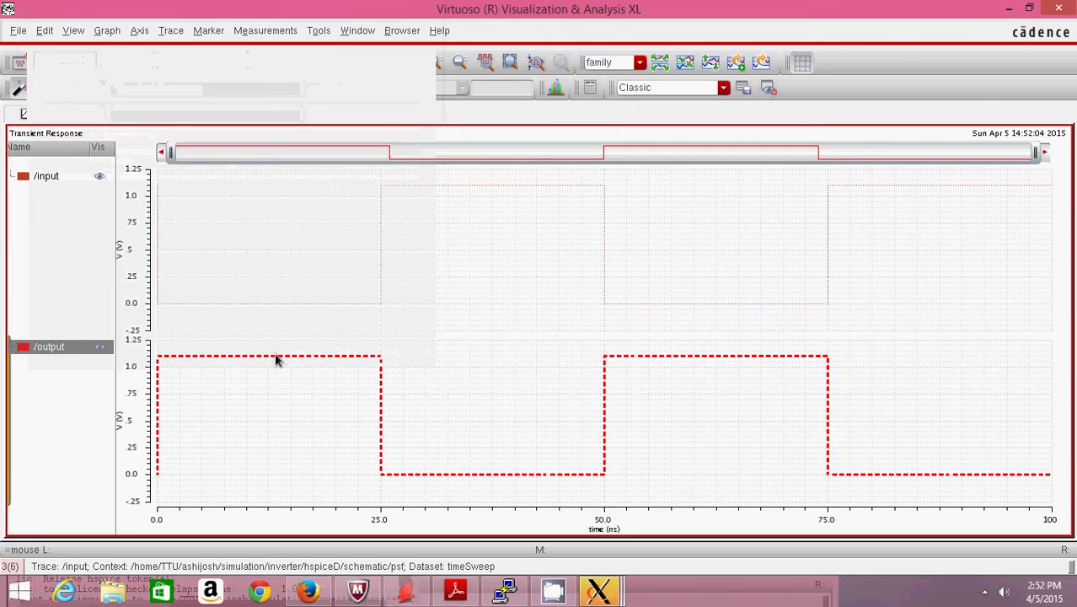
- Select the /input and /output traces to read their values, stepping the readout back one point
click(348, 305)
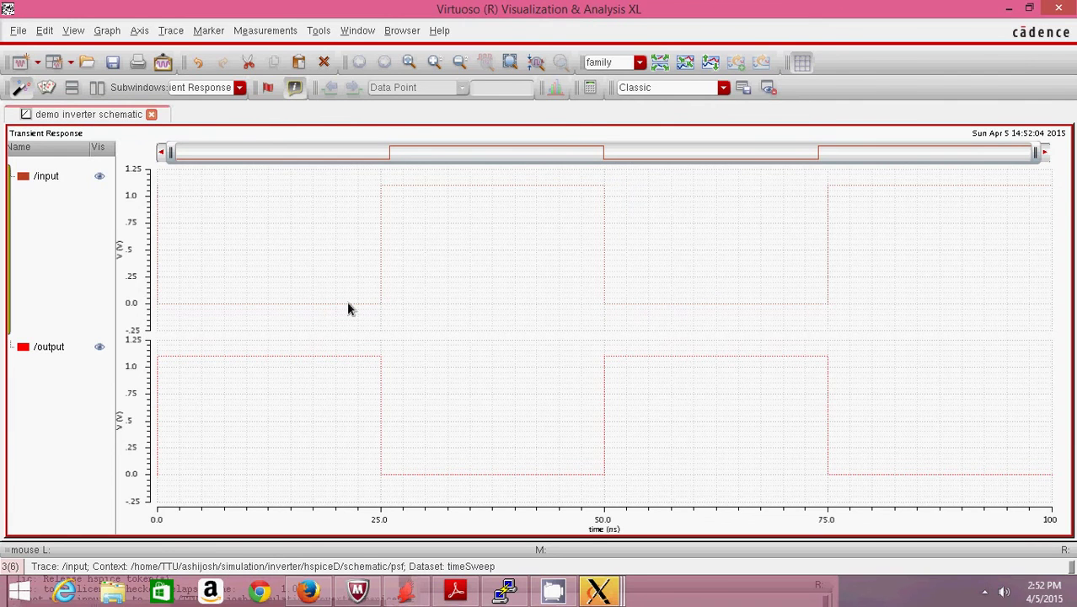
click(348, 305)
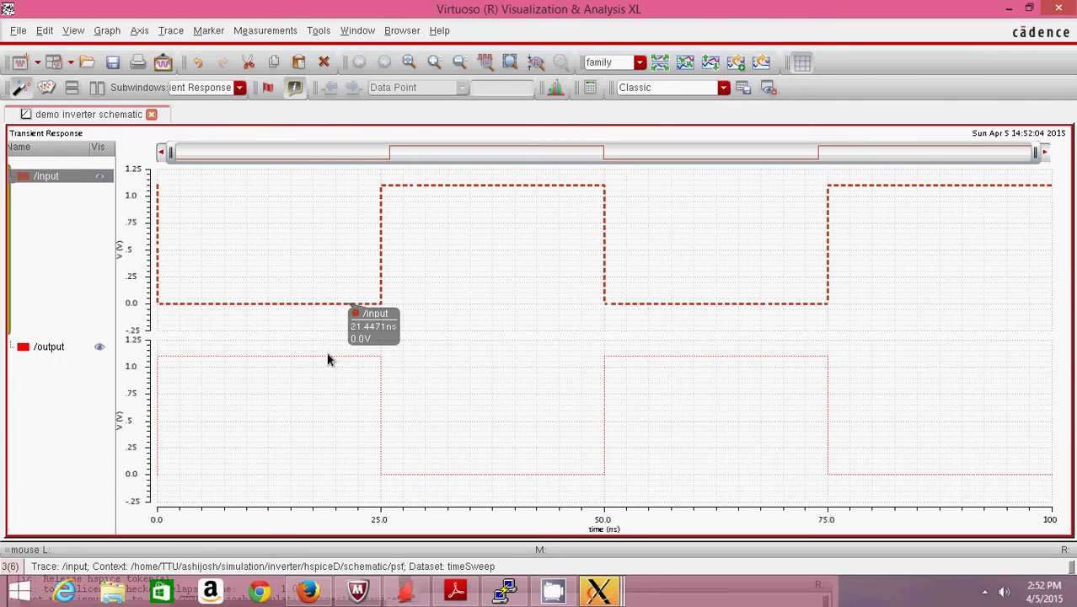
click(328, 360)
key(Left)
mouse_move(601, 285)
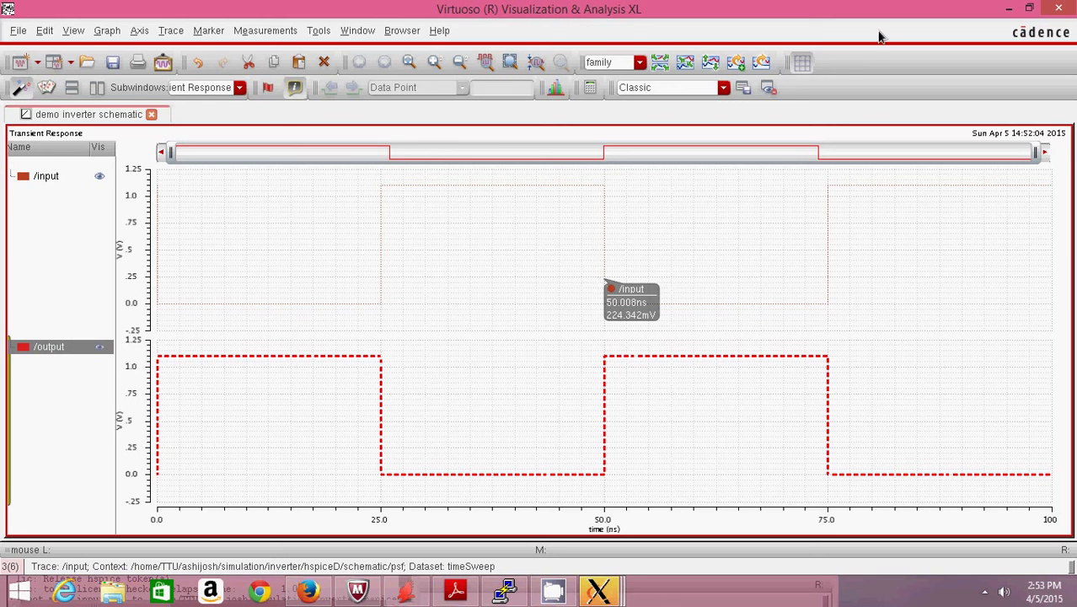
- Close the waveform viewer, HSPICE log and ADE L without saving state, then bring PuTTY forward
click(1059, 9)
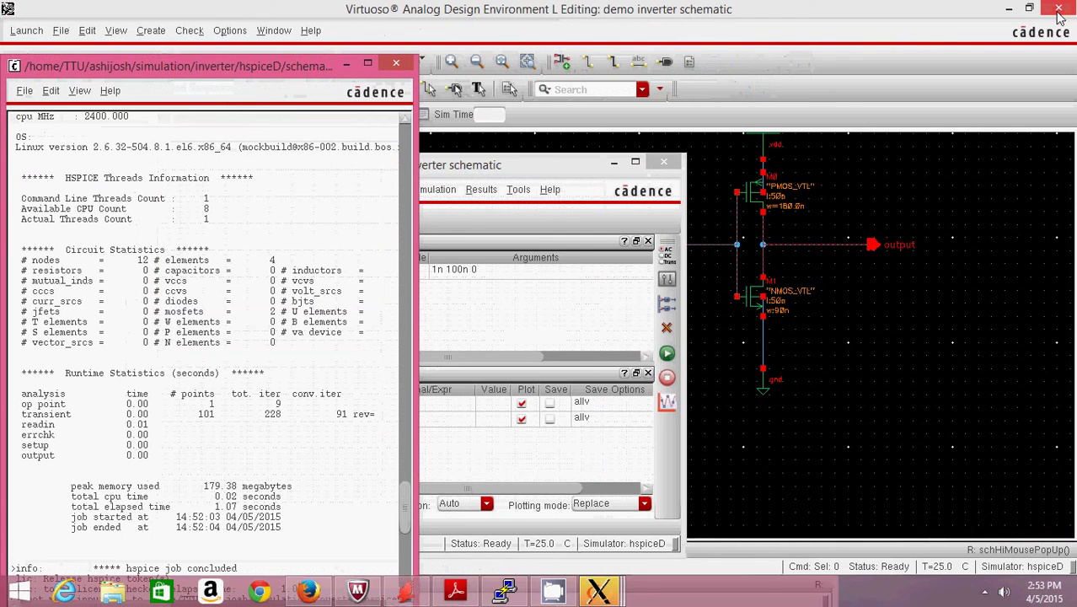
click(396, 65)
click(665, 163)
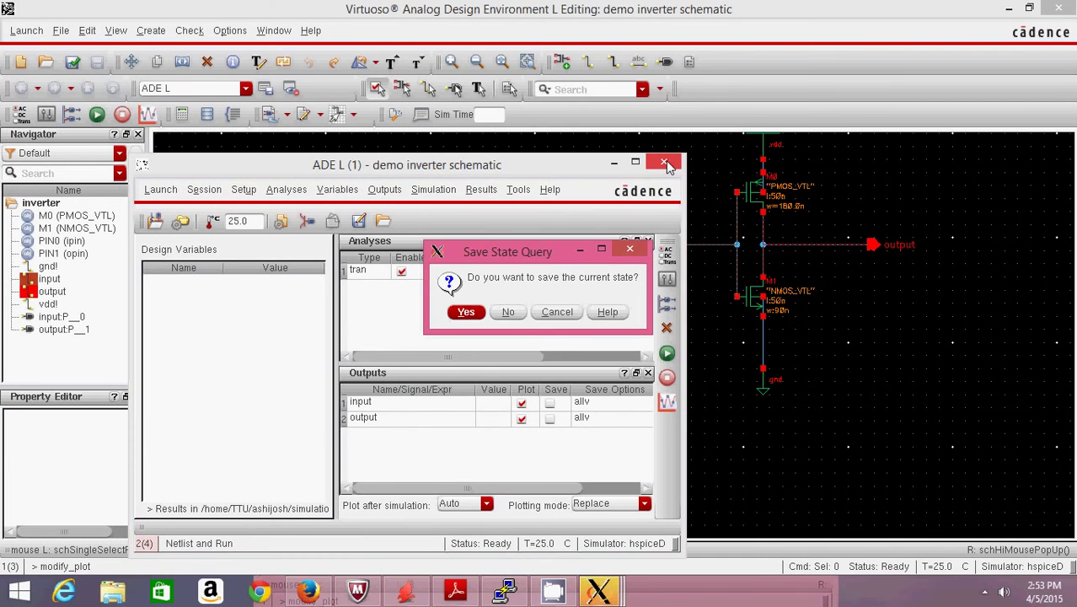
click(509, 312)
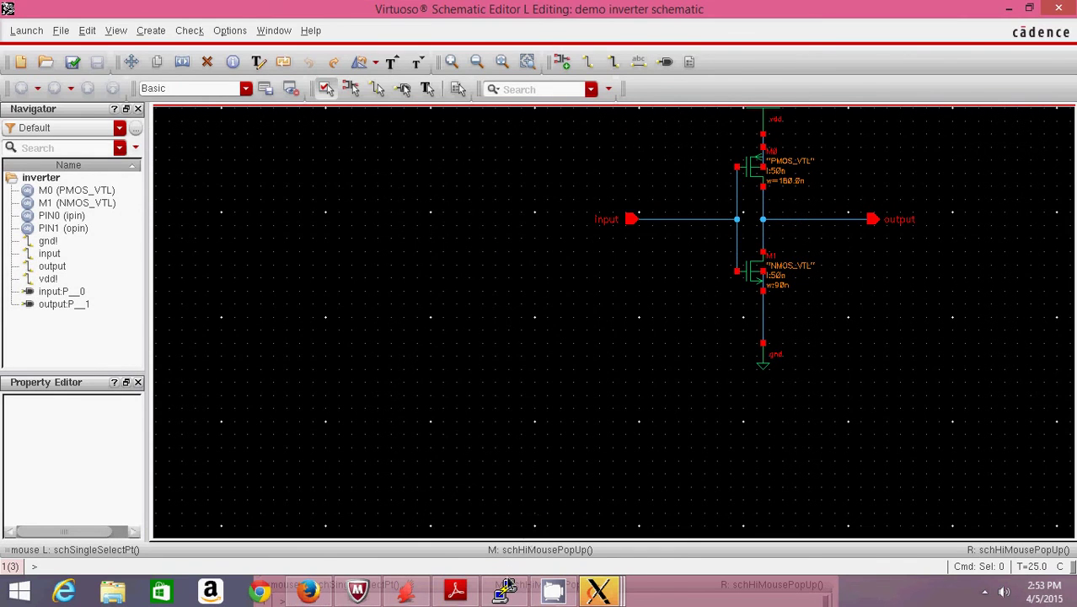
click(506, 593)
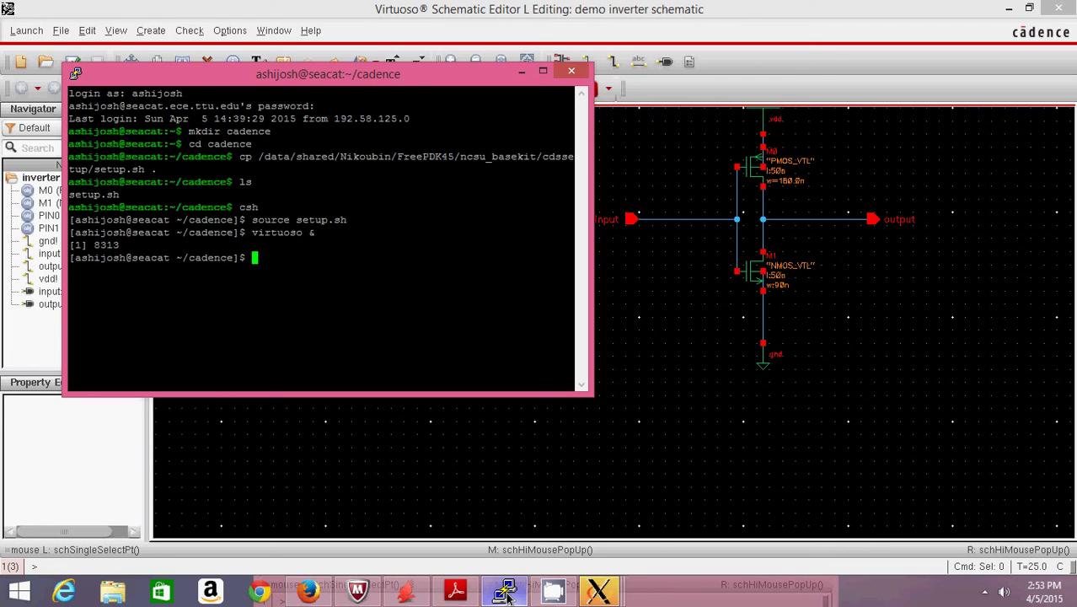
- Copy measurement.sp from the shared FreePDK45 ncsu_basekit/cdssetup folder into the current folder
text(cp /data/sh)
key(Tab)
text(N)
key(Tab)
text(Fr)
key(Tab)
text(c)
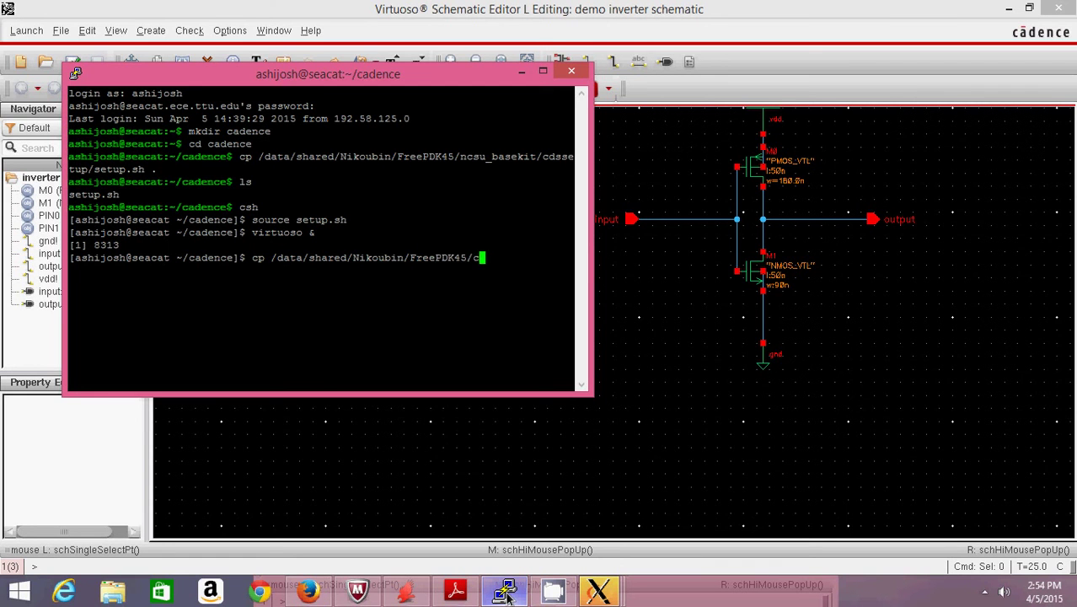
key(BackSpace)
text(n)
key(Tab)
text(cd)
key(Tab)
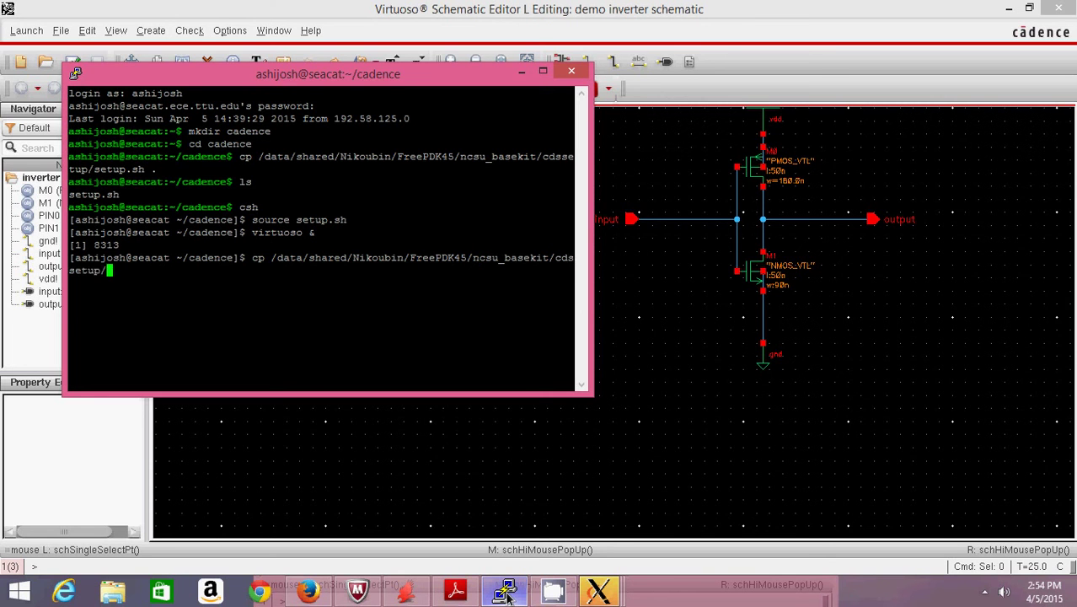
text(me)
key(Tab)
text(.)
key(BackSpace)
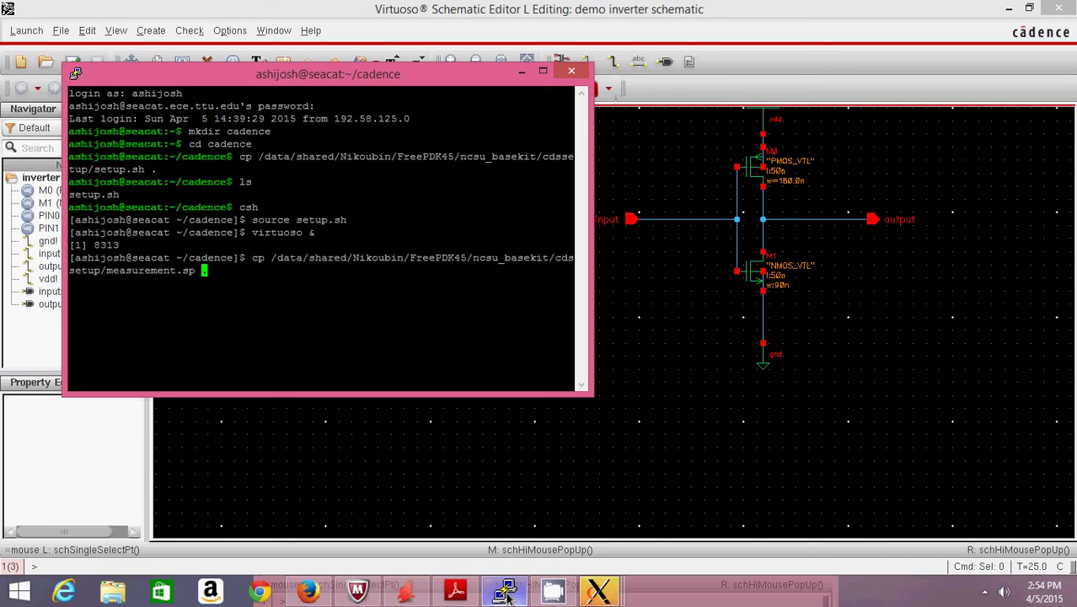
text(.)
key(Return)
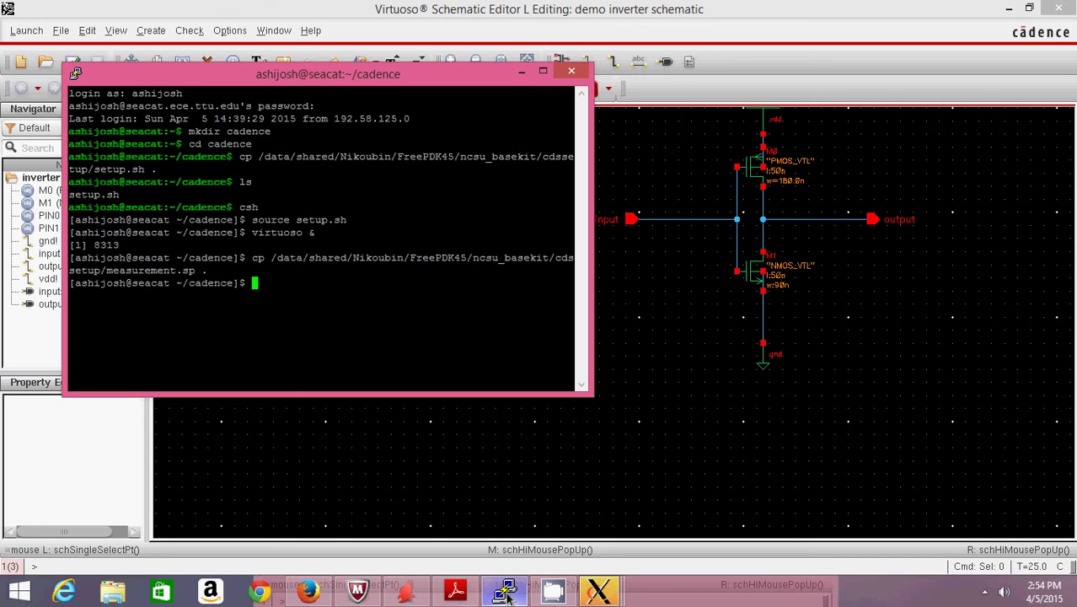
- List the folder to confirm measurement.sp, then enter 'vi measurement.sp' at the prompt
text(ls)
key(Return)
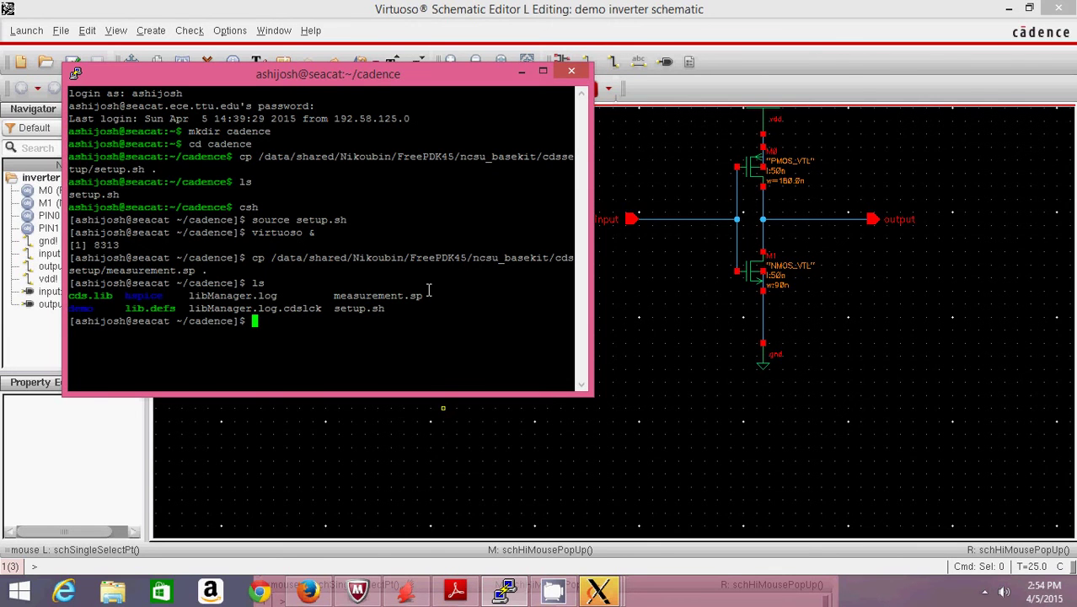
text(vi me)
key(Tab)
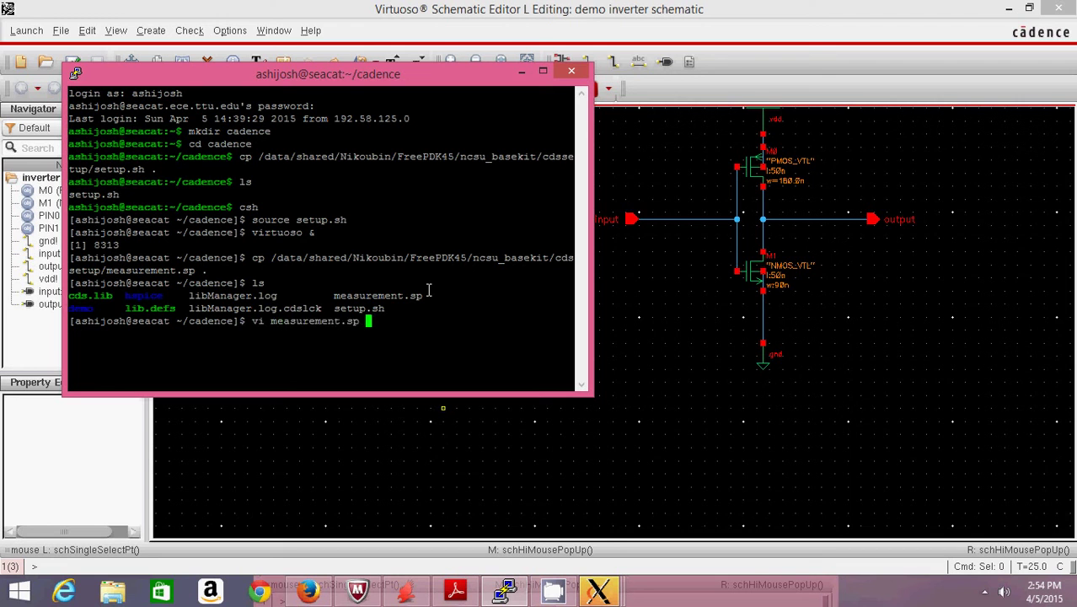
- Open measurement.sp in vi, set average_power end to 10n and peak_power end to 100n, save with :wq
key(Return)
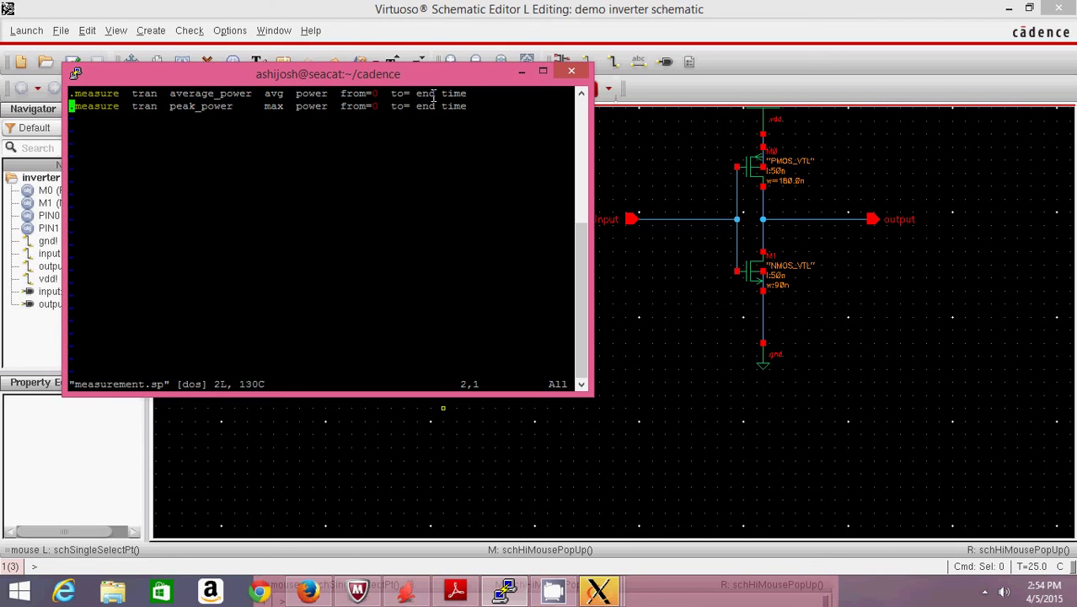
key(i)
key(Up)
key(Right)
key(Right)
key(Right)
key(Right)
key(Right)
key(Right)
key(Right)
key(Right)
key(Right)
key(Right)
key(Right)
key(Right)
key(Right)
key(Right)
key(Right)
key(Right)
key(Right)
key(Right)
key(Right)
key(Right)
key(Right)
key(Right)
key(Right)
key(Right)
key(Right)
key(Delete)
key(Delete)
key(Delete)
key(Delete)
key(Delete)
key(Delete)
key(Delete)
key(Delete)
text(10n)
key(Down)
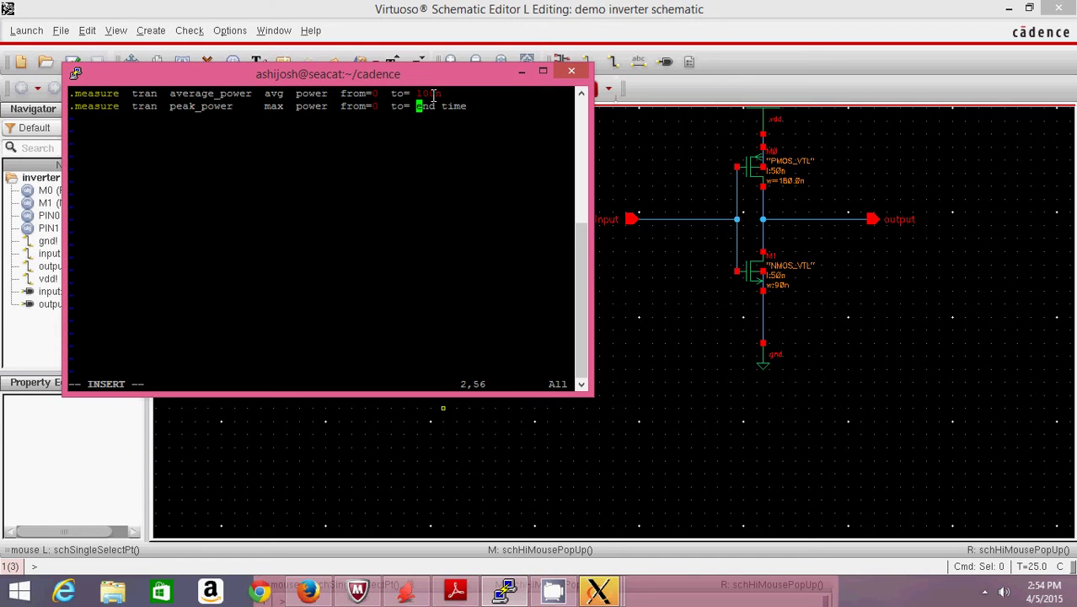
key(Delete)
key(Delete)
key(Delete)
key(Delete)
key(Delete)
key(Delete)
text(100n)
key(Escape)
text(:wq)
key(Return)
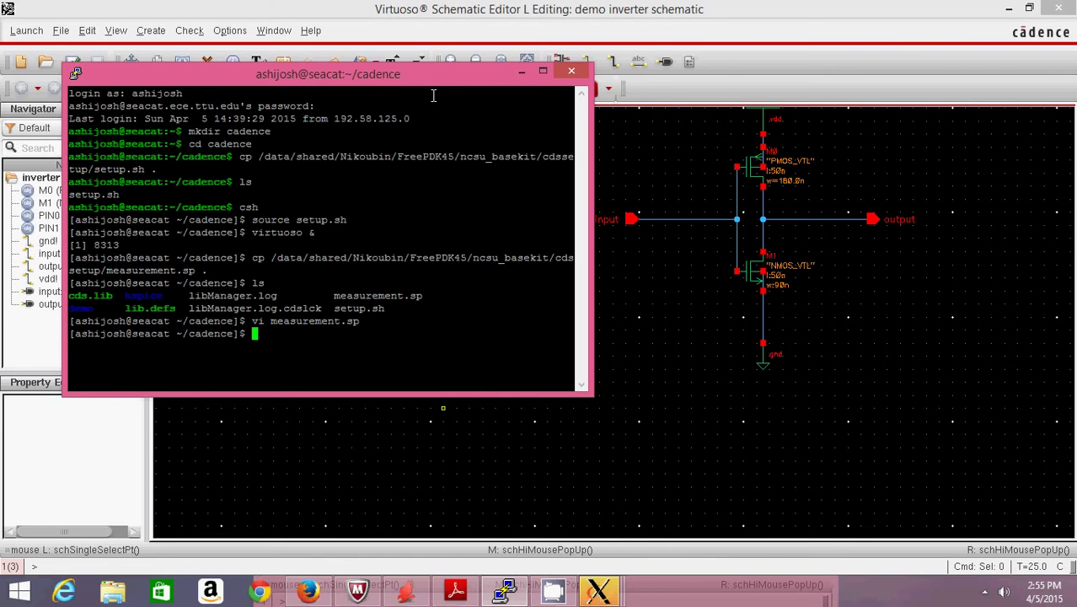
- Launch ADE L from the inverter schematic and set the simulator to hspiceD
click(600, 592)
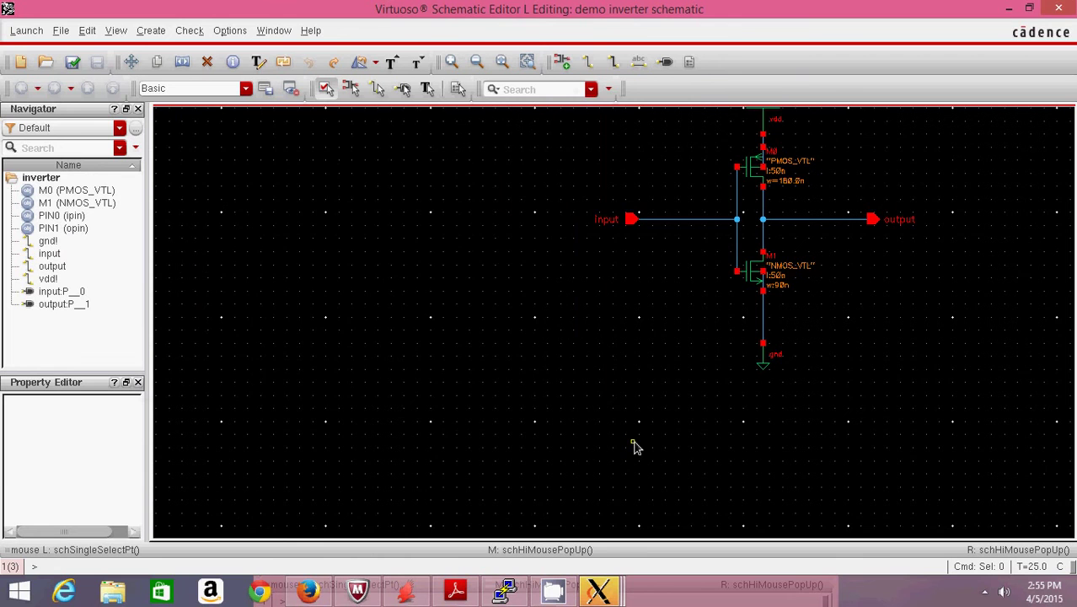
click(17, 34)
click(29, 48)
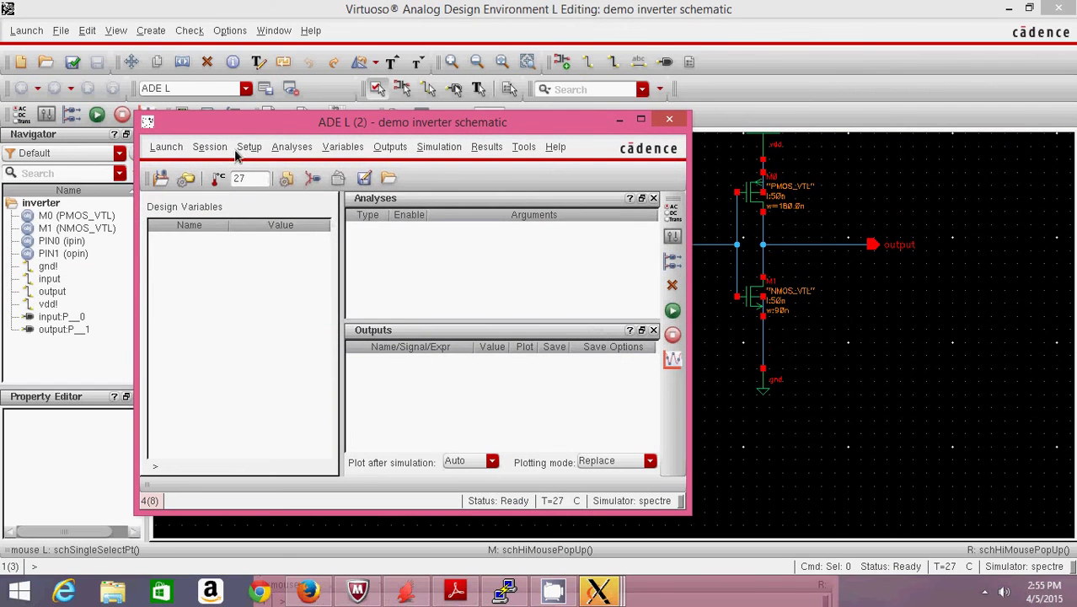
click(250, 148)
click(295, 187)
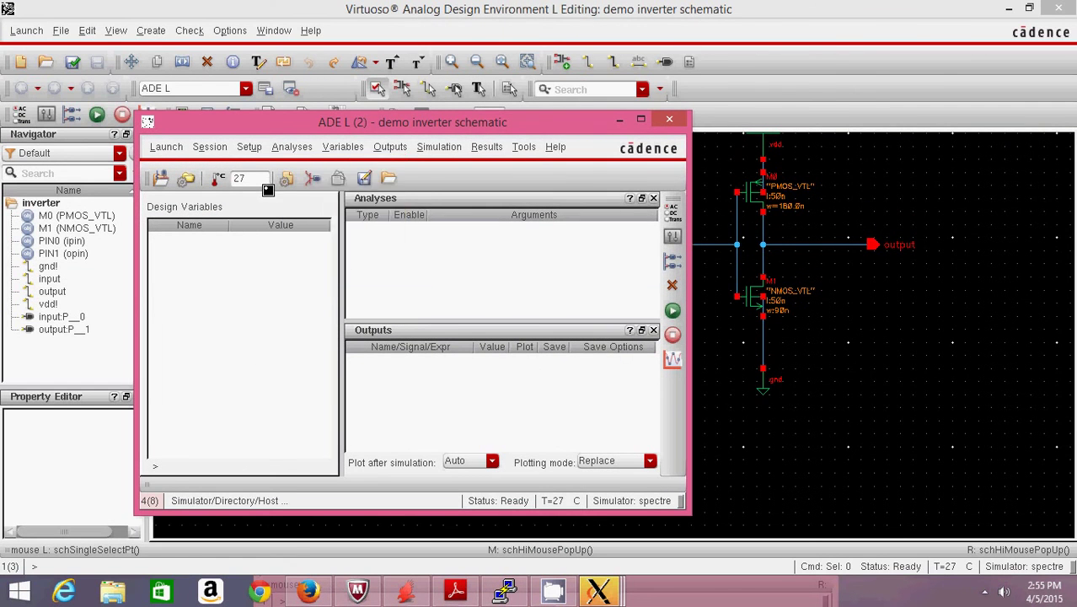
click(499, 154)
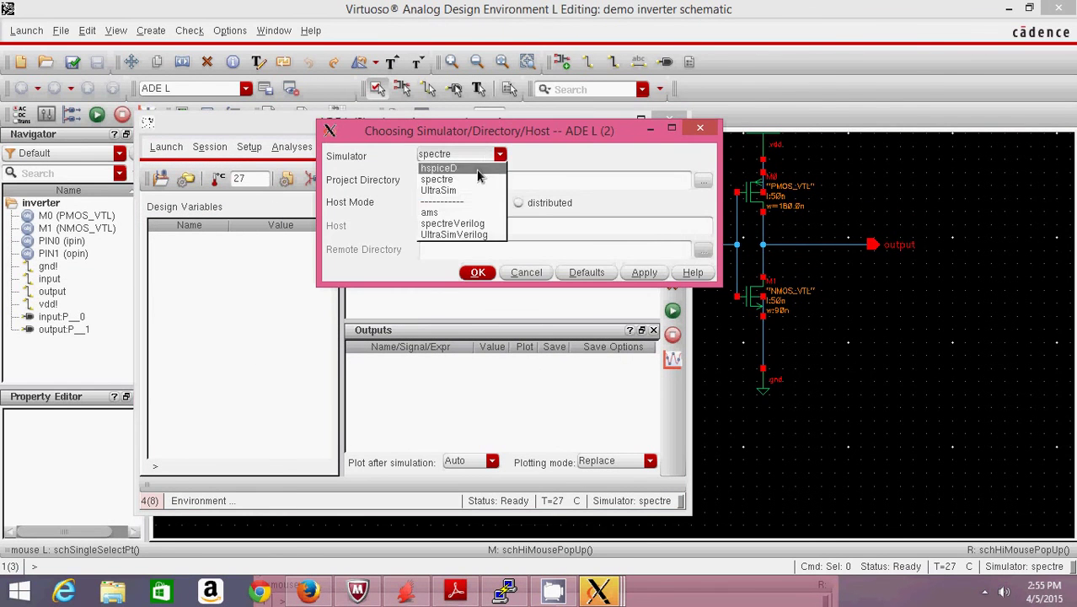
click(477, 170)
click(478, 271)
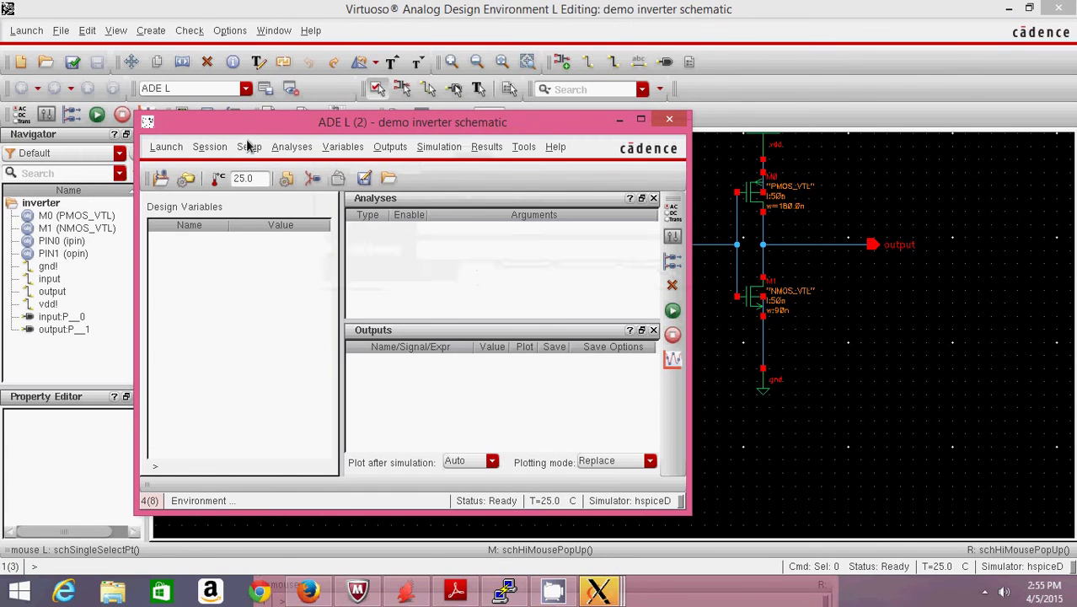
- Add hspice_nom.include as the model file in Model Library Setup
click(248, 146)
click(264, 211)
click(706, 182)
click(706, 178)
click(495, 164)
click(802, 361)
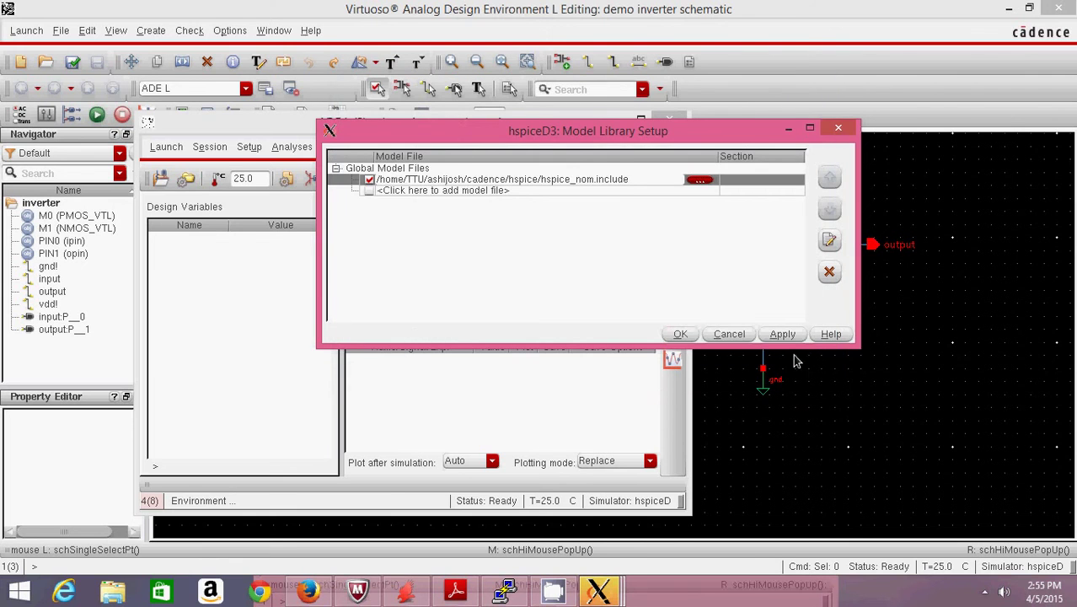
click(680, 334)
click(240, 149)
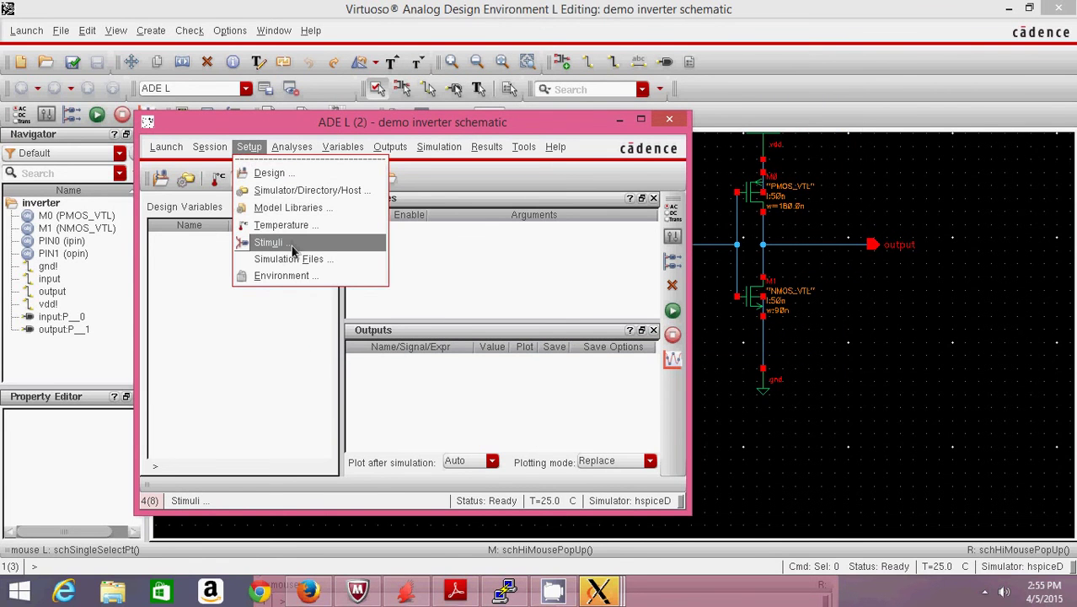
- Make the input stimulus an enabled 1.1 V pulse with 50n period and 25n width
click(269, 243)
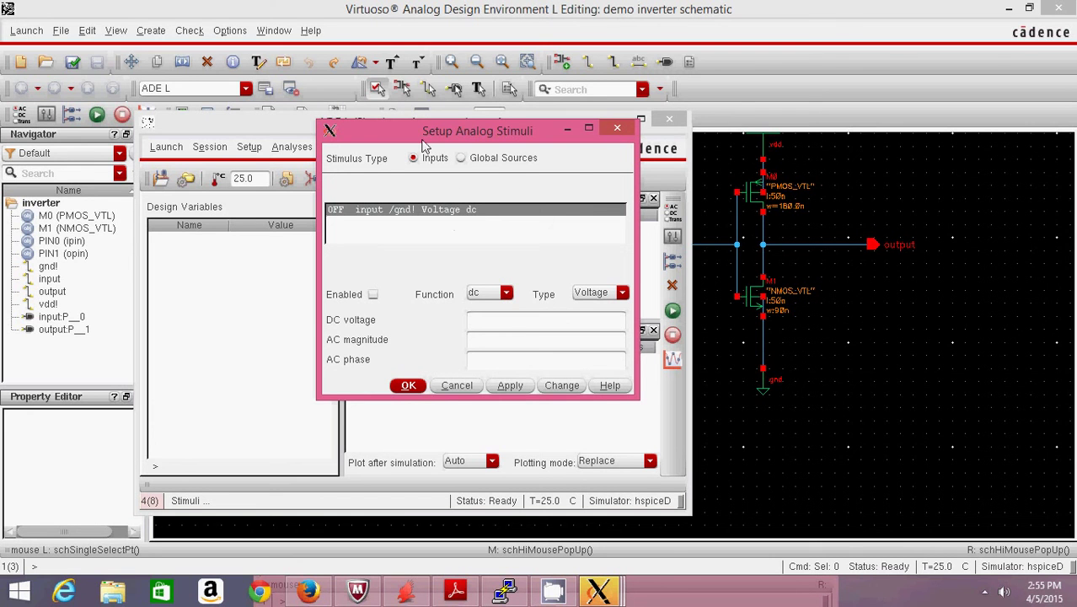
click(589, 131)
click(186, 170)
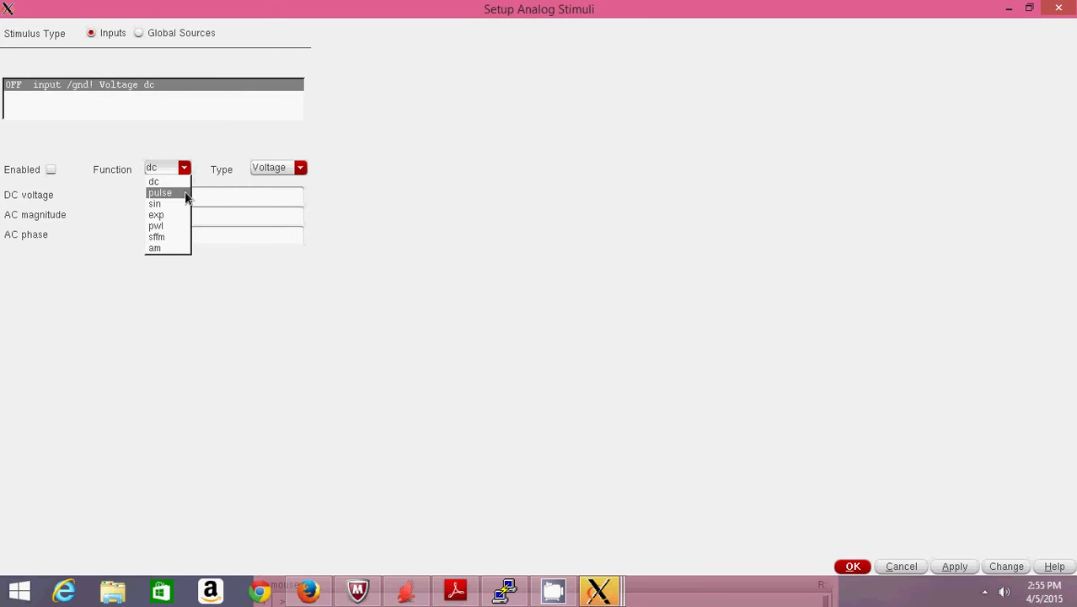
click(180, 193)
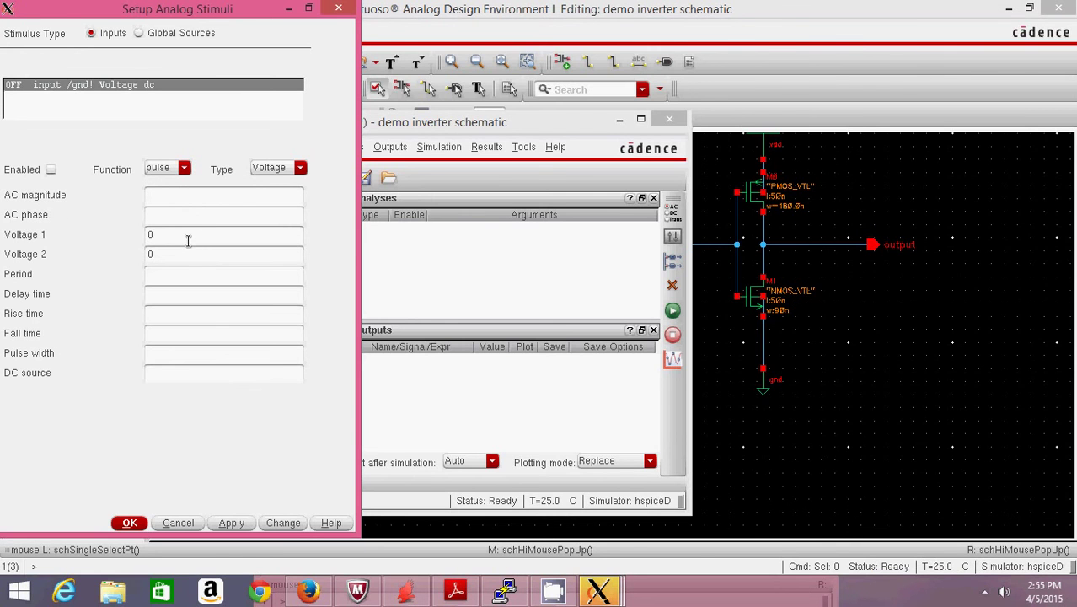
text(1.1)
text(25)
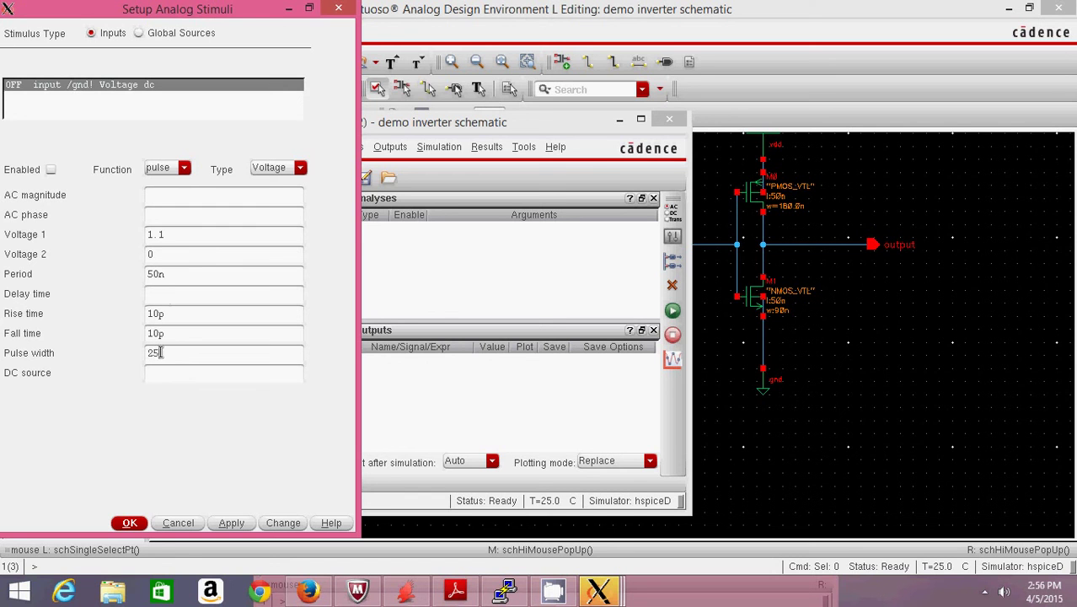
text(n)
click(226, 524)
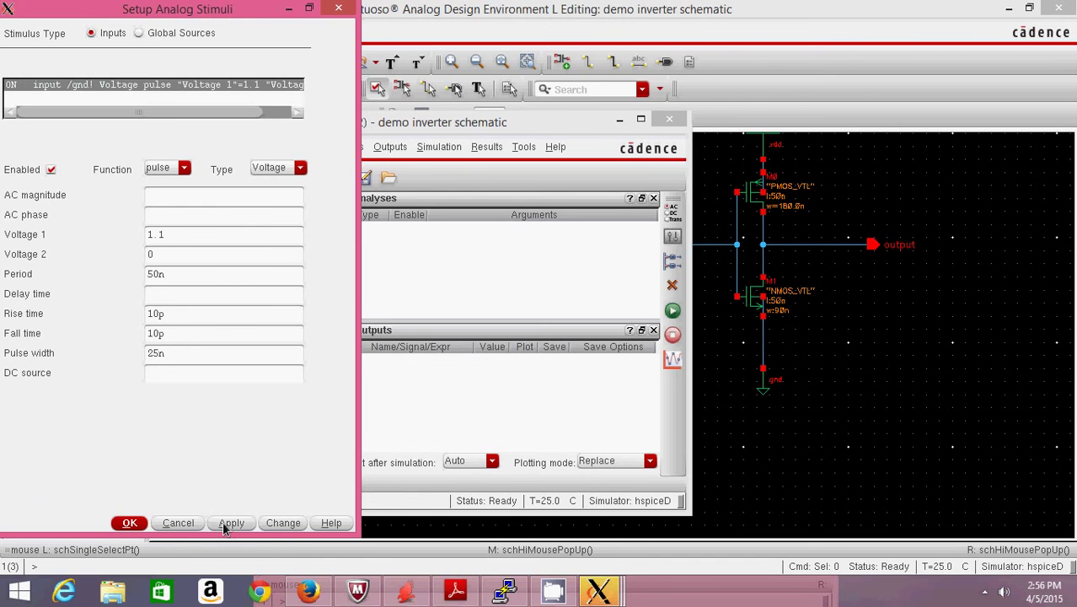
- Give the vdd! global source a 1.1 V DC value, enable it, and close Stimuli
click(138, 32)
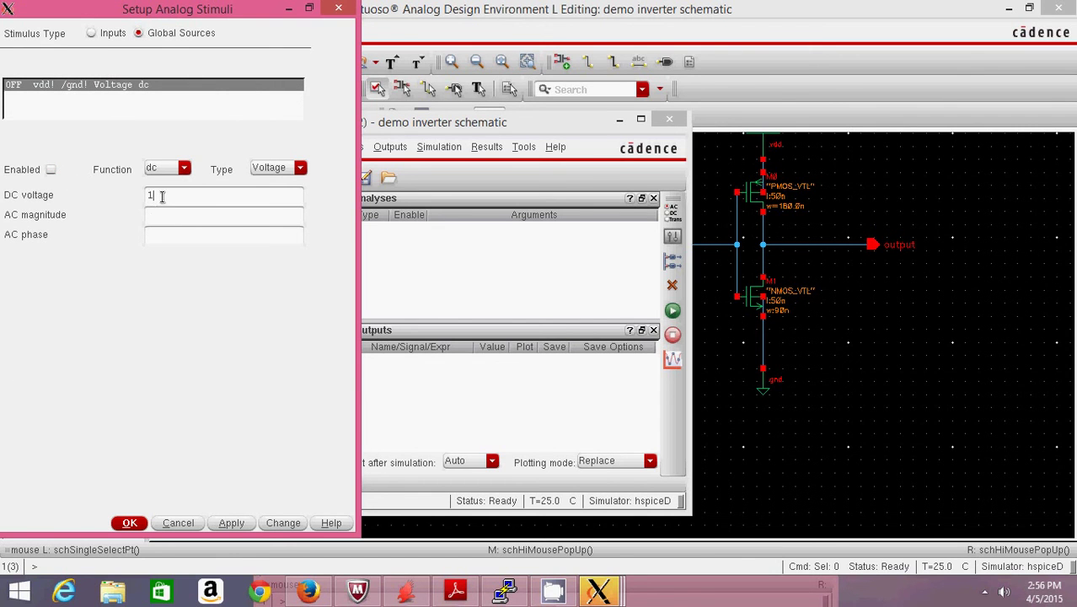
text(1)
click(221, 522)
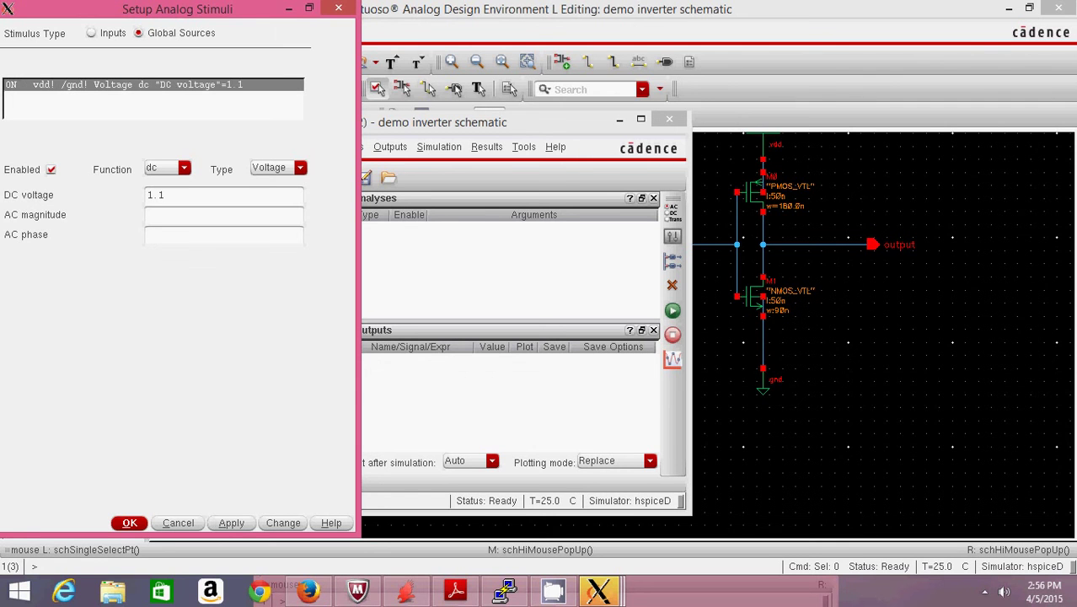
click(125, 524)
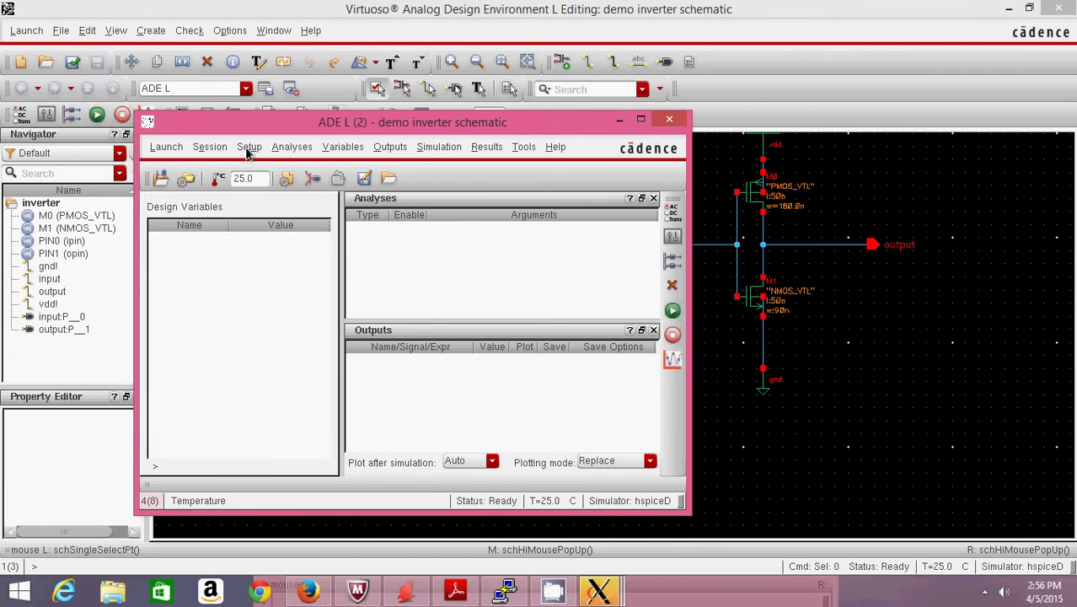
- Add measurement.sp from the cadence folder as a stimulus file under Simulation Files
click(248, 149)
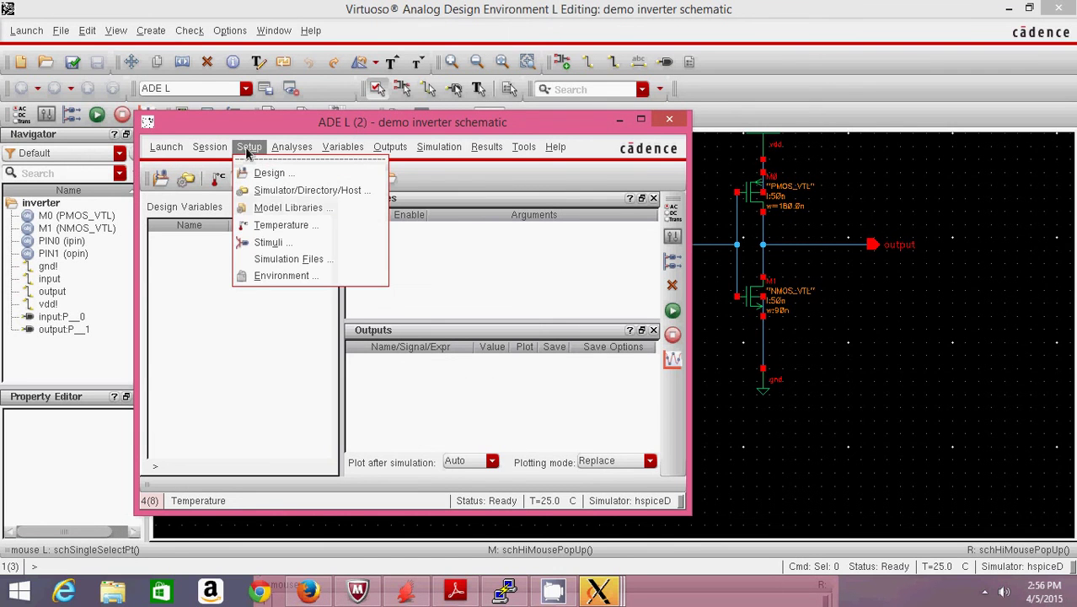
click(285, 262)
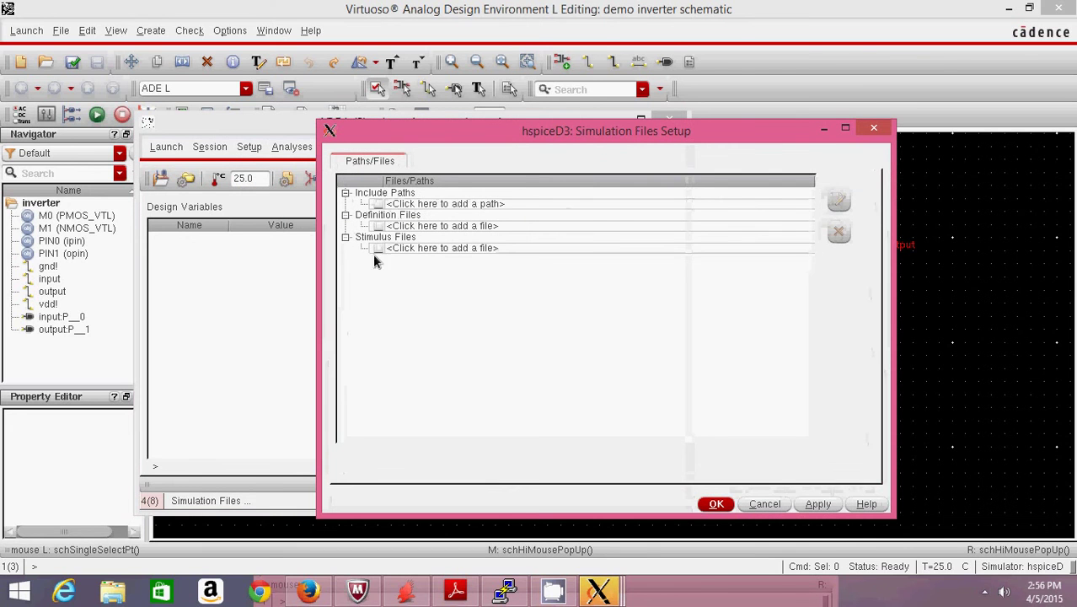
click(780, 248)
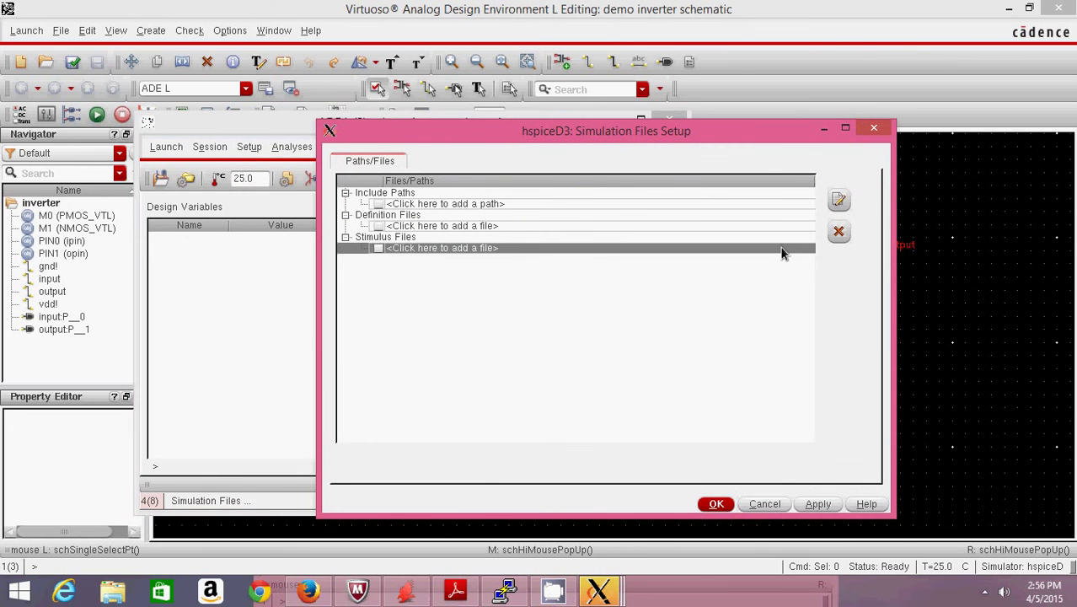
click(793, 250)
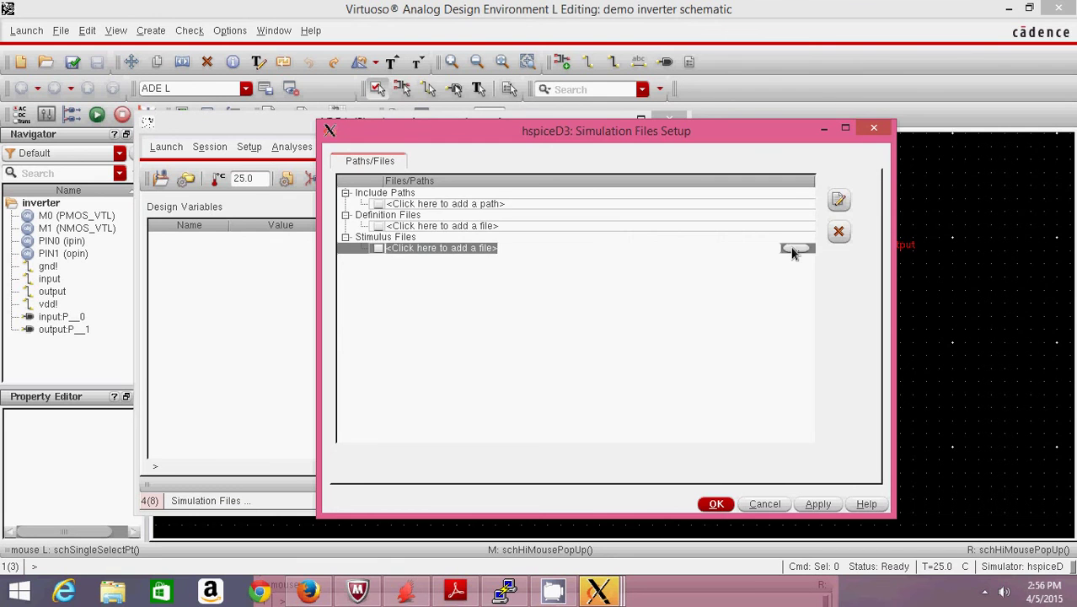
click(794, 248)
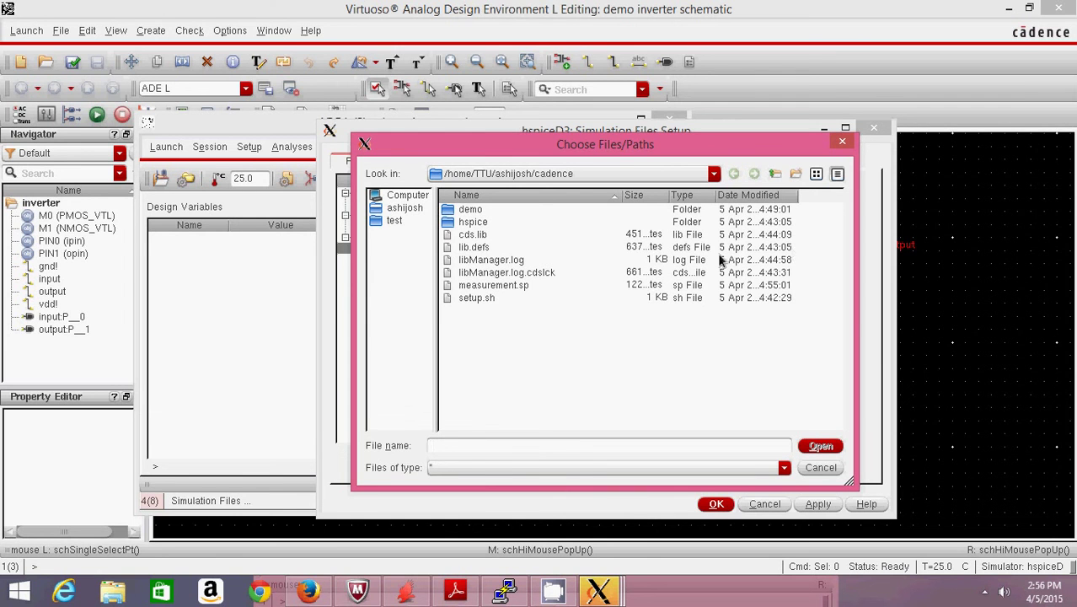
click(521, 286)
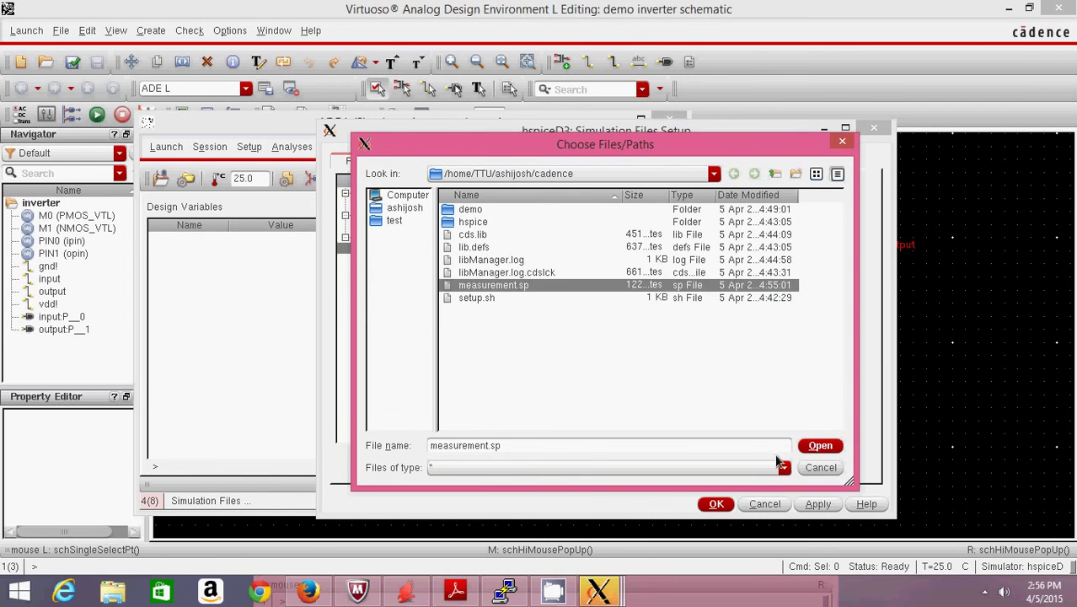
click(815, 449)
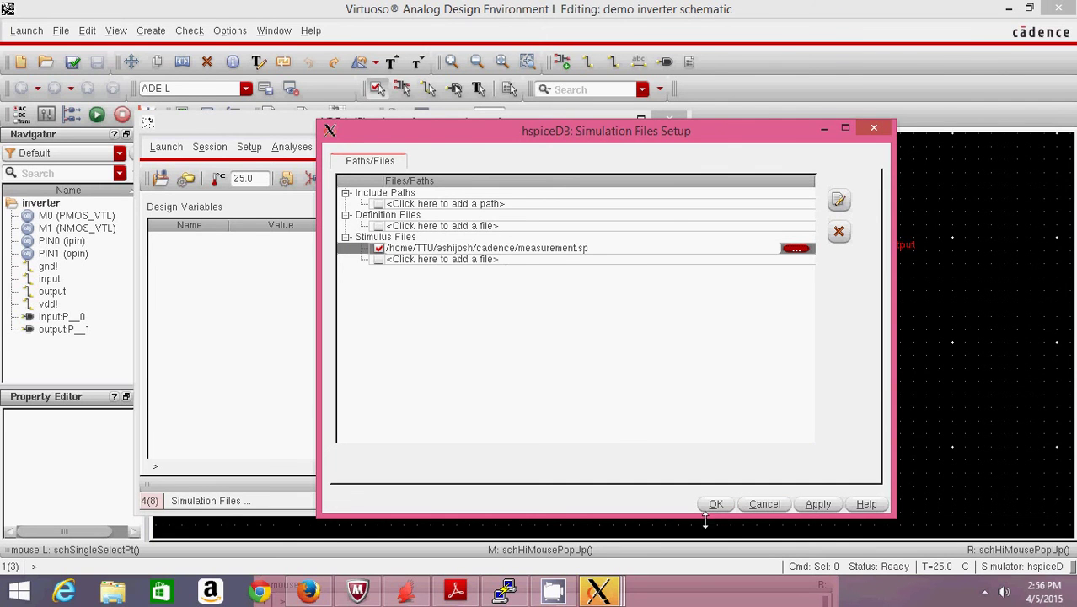
click(715, 503)
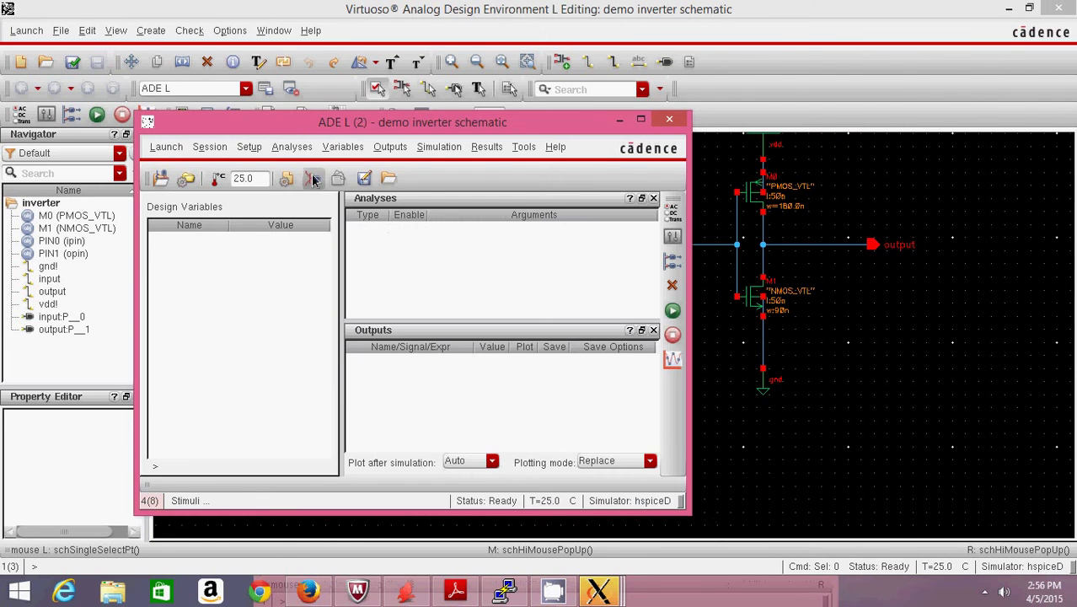
- Add a tran analysis with stop time 100n and a 1n step
click(285, 147)
click(297, 174)
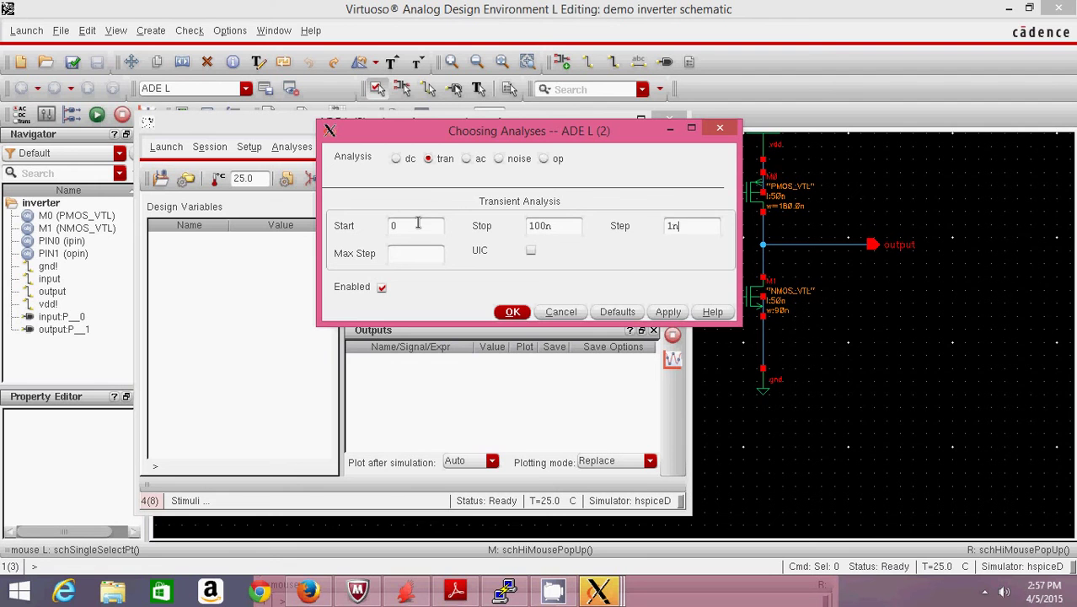
click(513, 312)
click(386, 147)
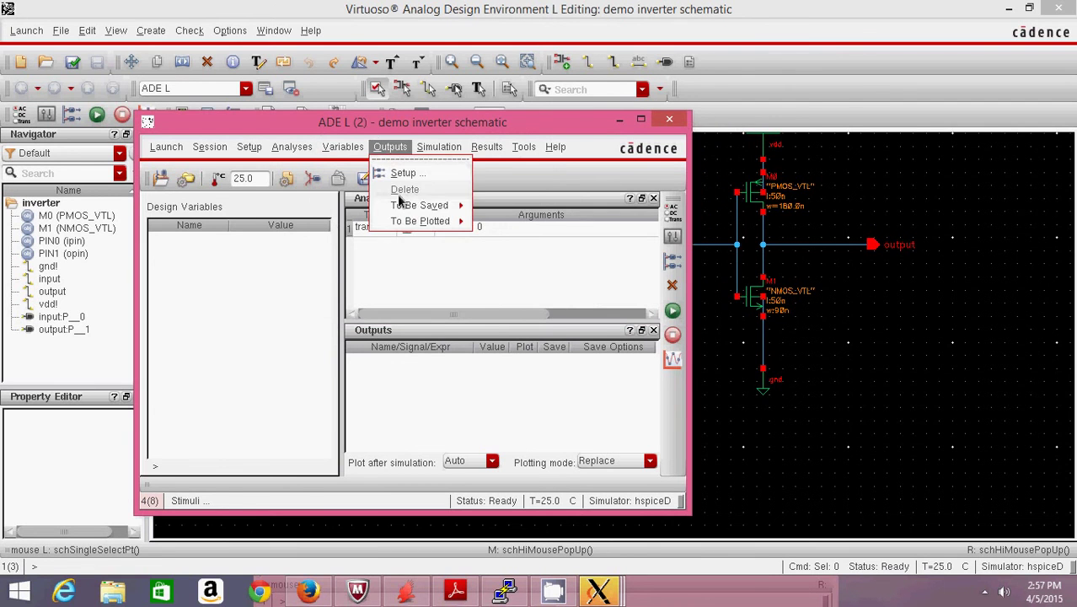
- Select the input and output wires on the schematic to plot, then Netlist and Run
mouse_move(420, 221)
click(508, 233)
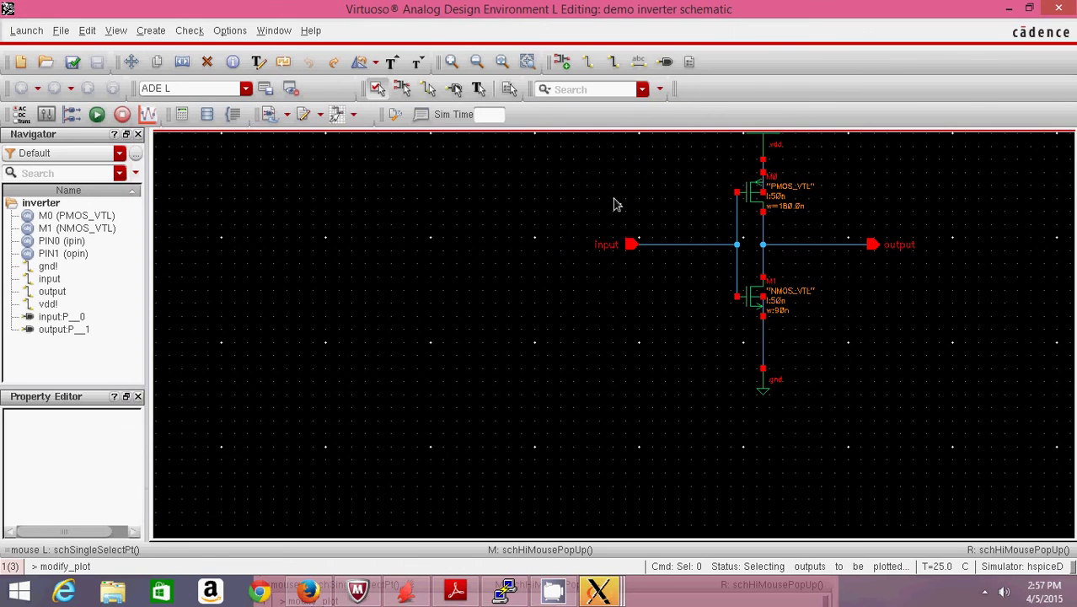
click(637, 245)
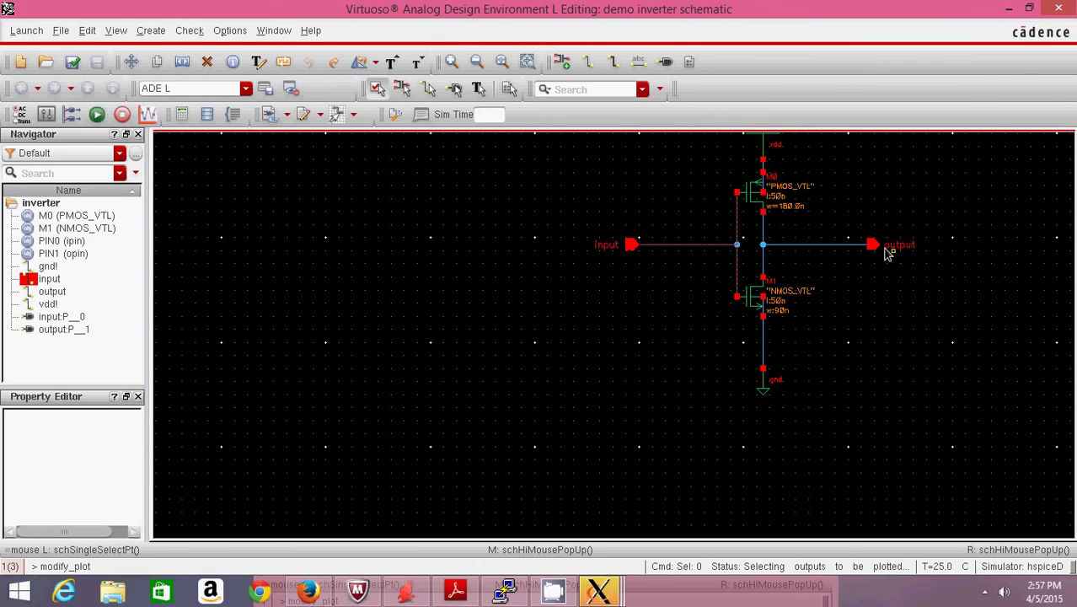
click(874, 246)
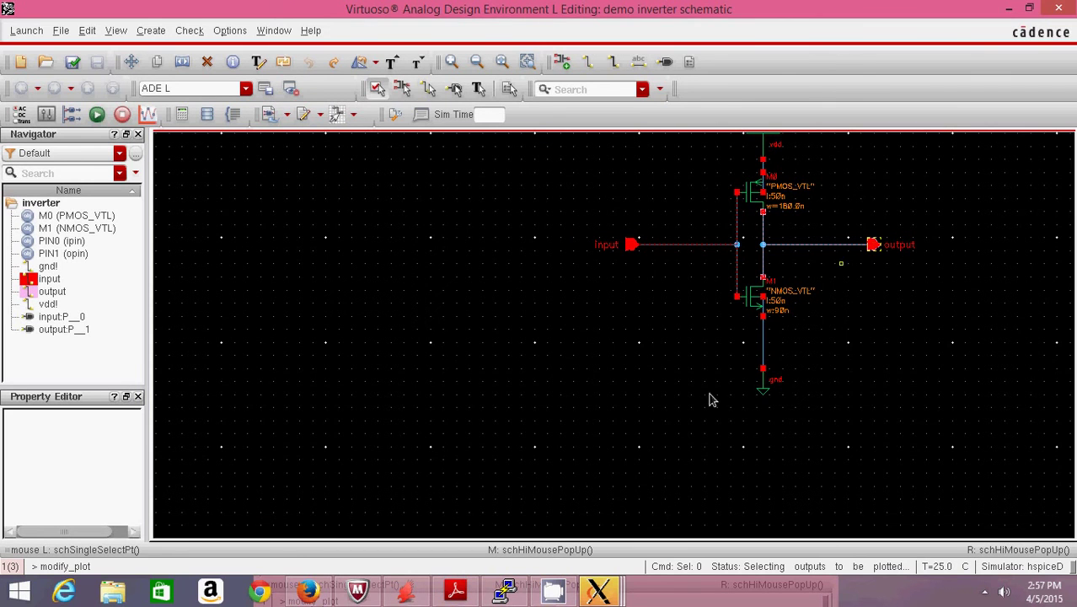
mouse_move(600, 590)
click(824, 499)
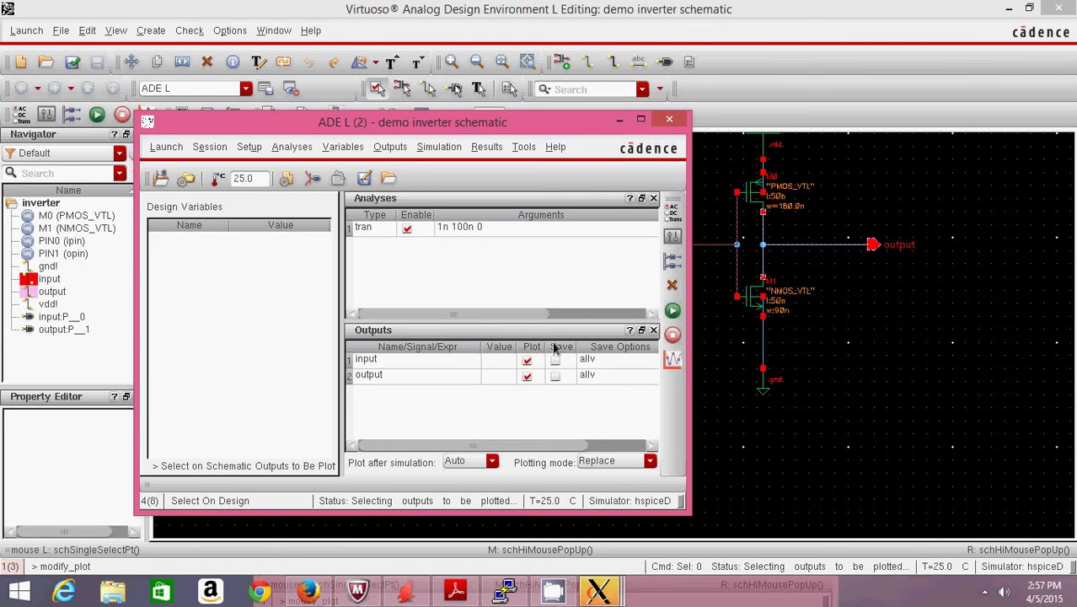
click(673, 312)
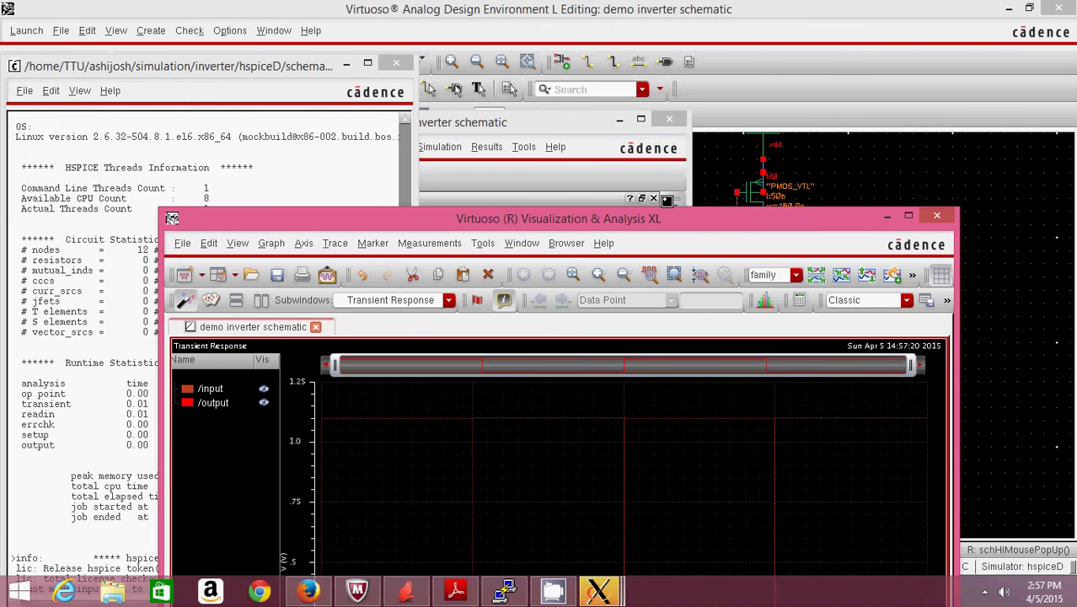
- Maximize the waveform window, split /input and /output into separate strips, and show the HSPICE log
double_click(666, 218)
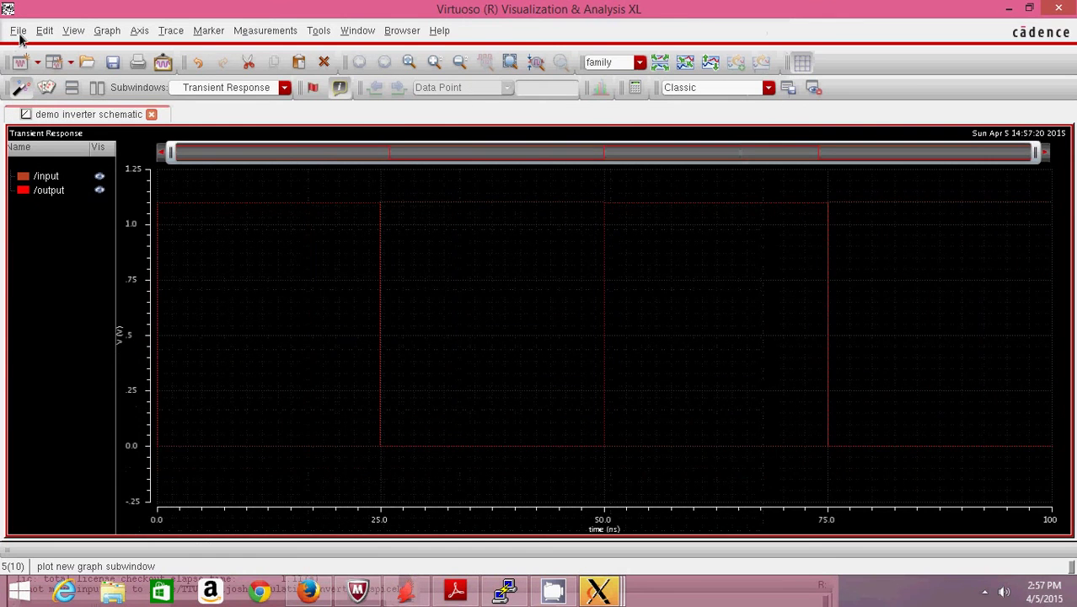
click(18, 31)
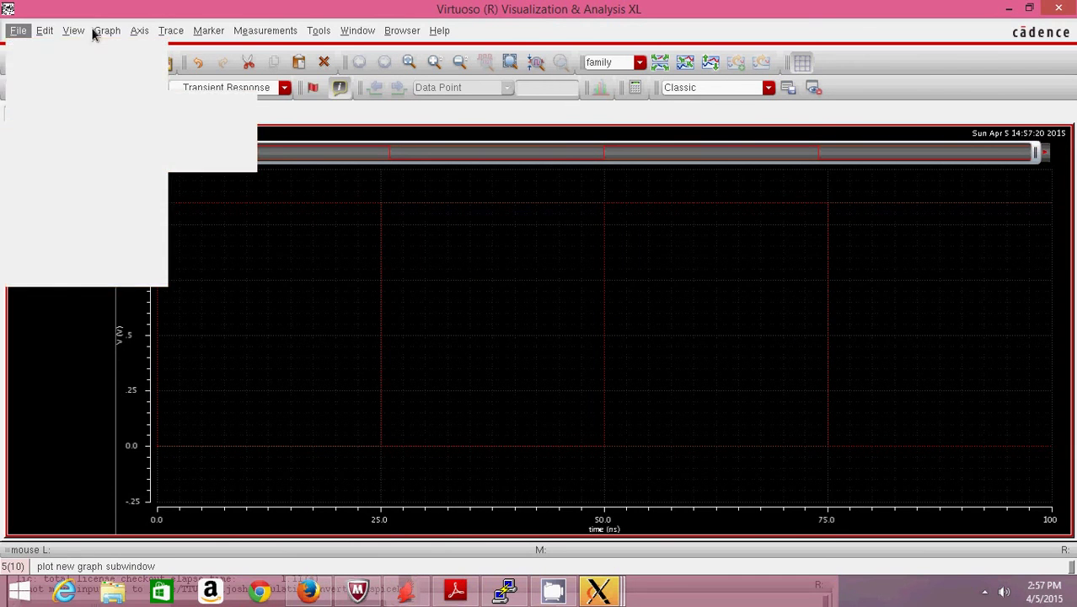
mouse_move(108, 31)
click(118, 144)
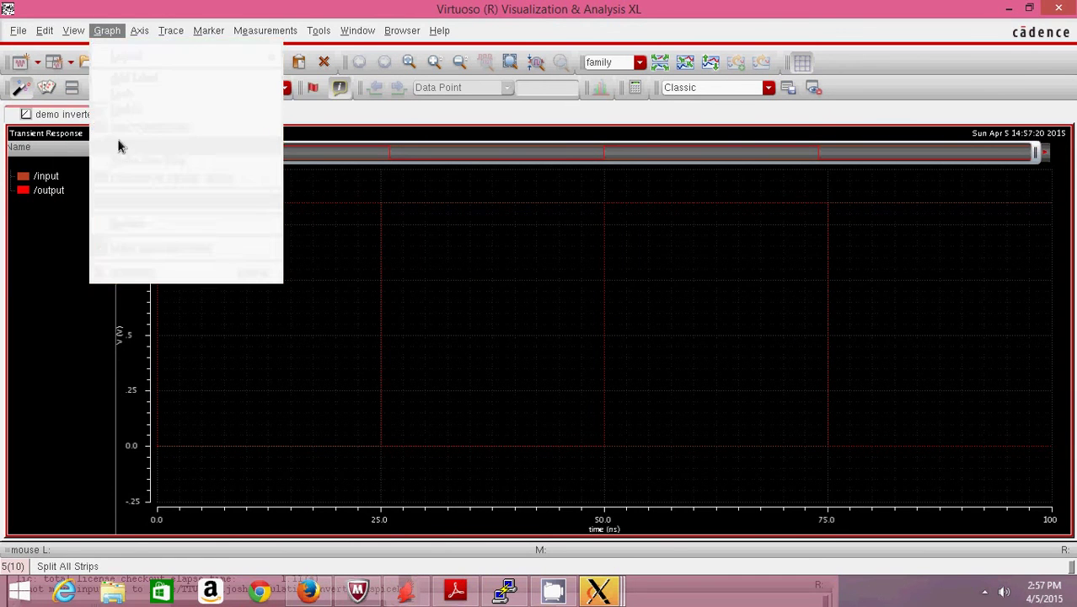
click(404, 186)
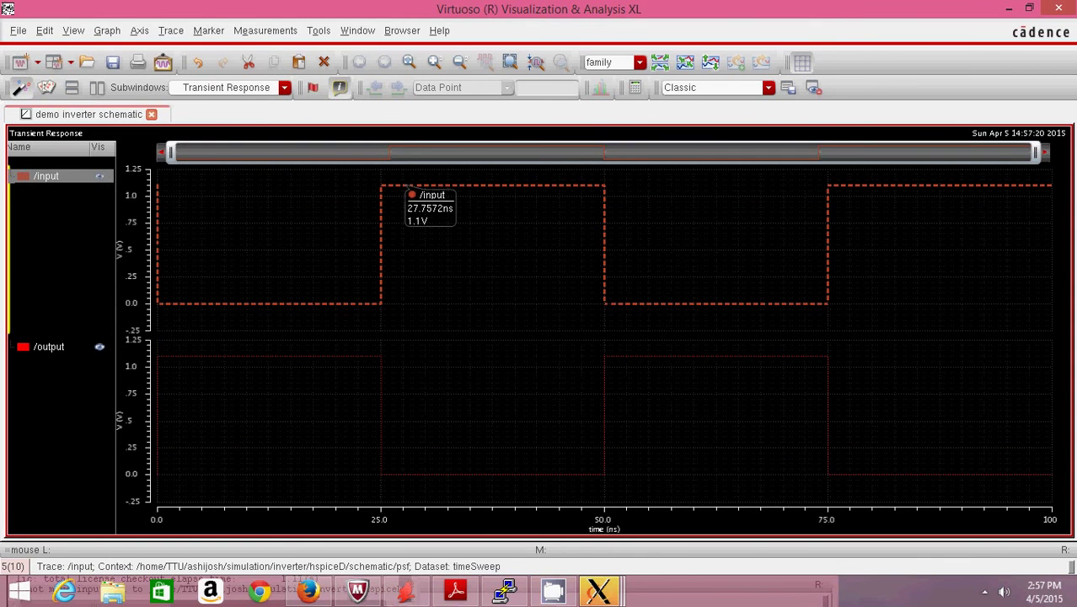
mouse_move(296, 362)
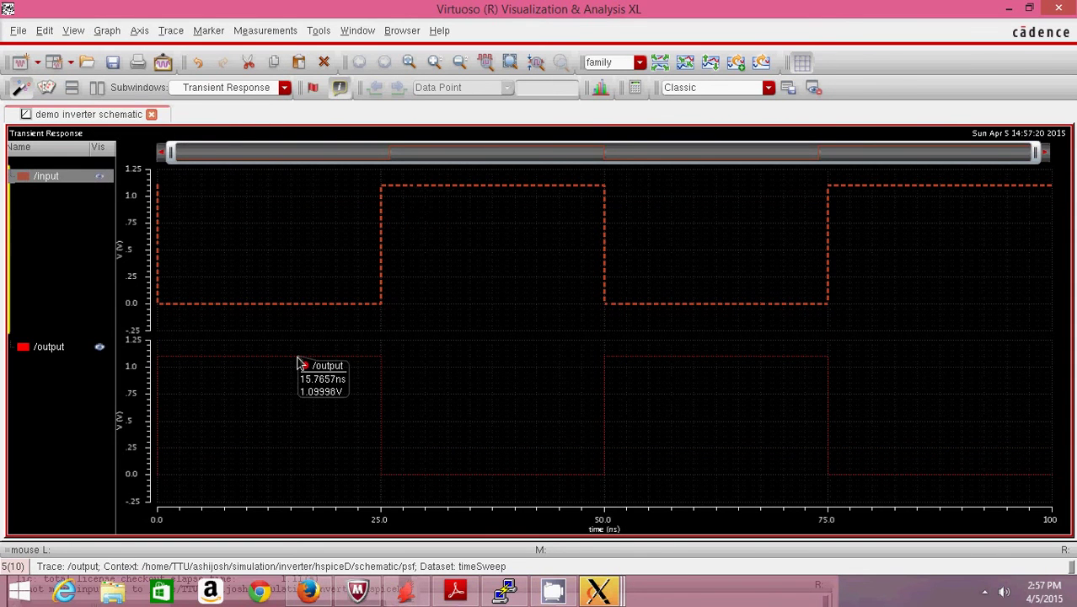
click(296, 363)
click(599, 593)
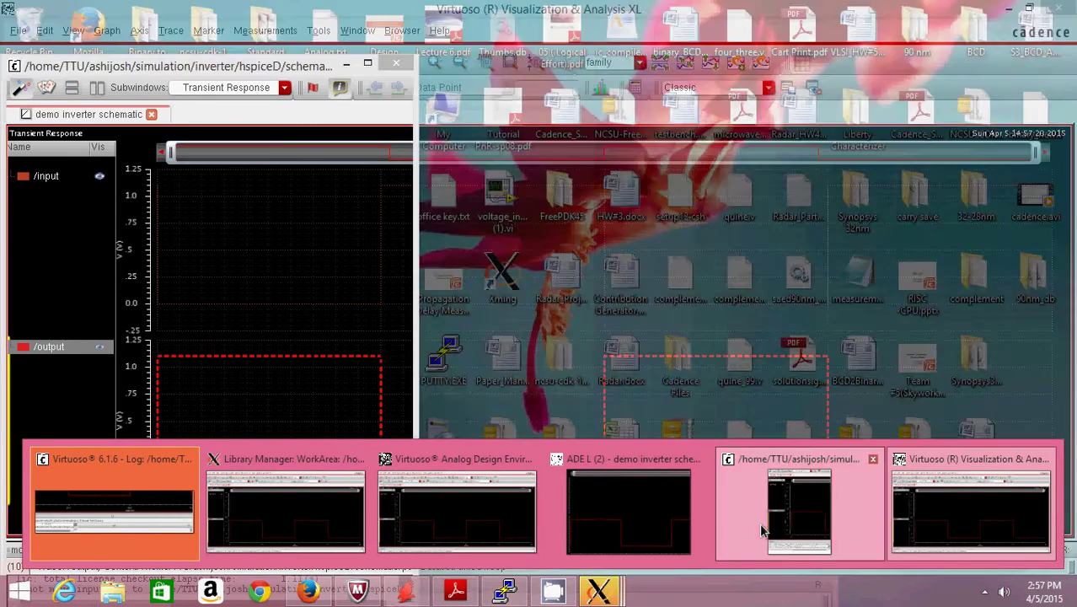
click(759, 522)
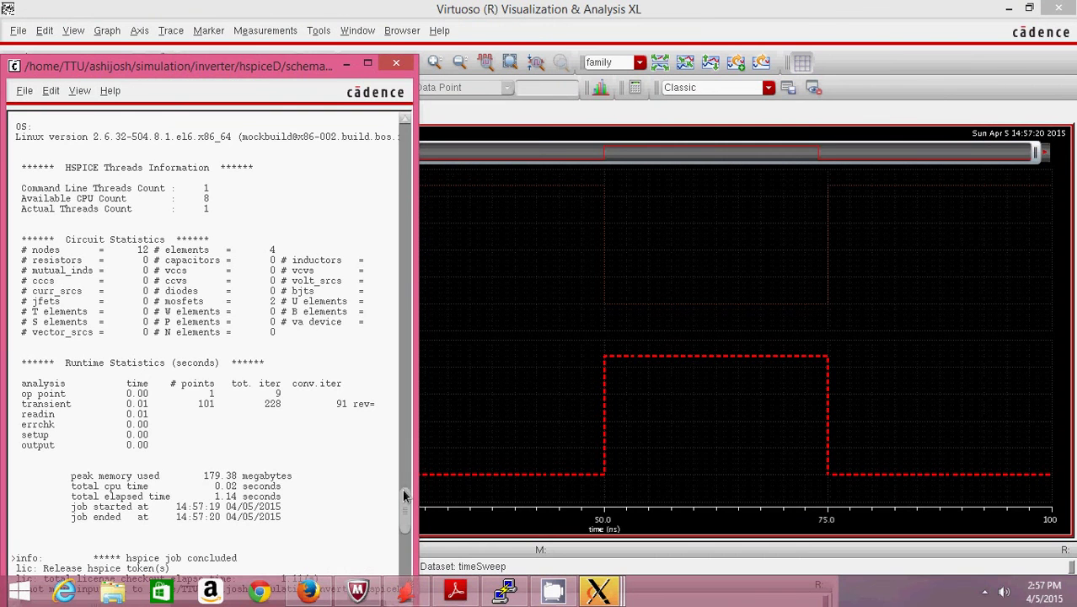
- Scroll up the HSPICE log and highlight the average_power 3.5112e-08 and peak_power 6.5226e-05 lines
drag(403, 495, 403, 470)
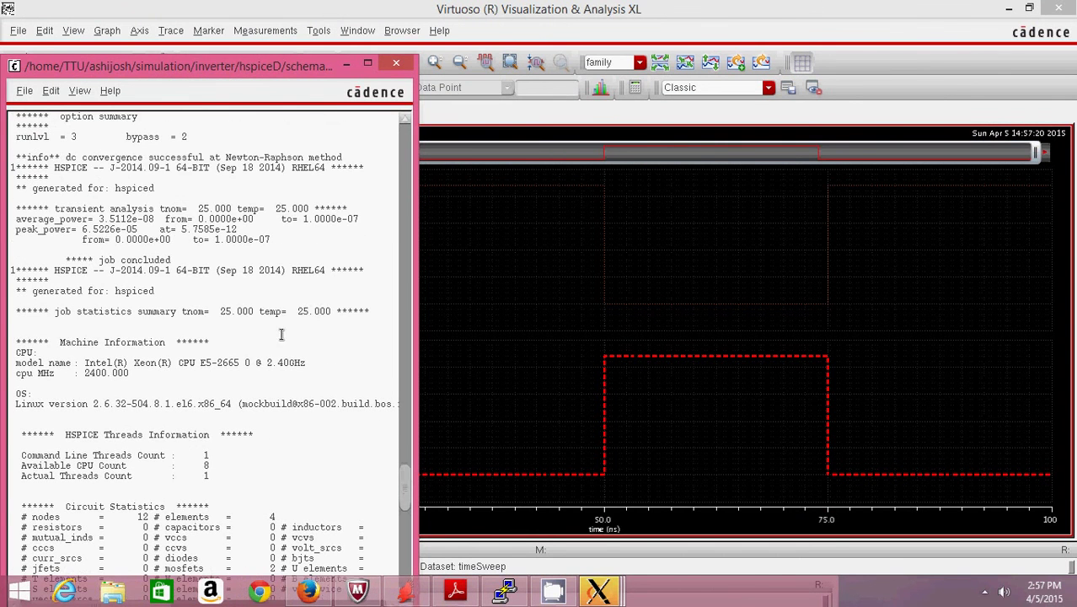
drag(15, 204, 278, 242)
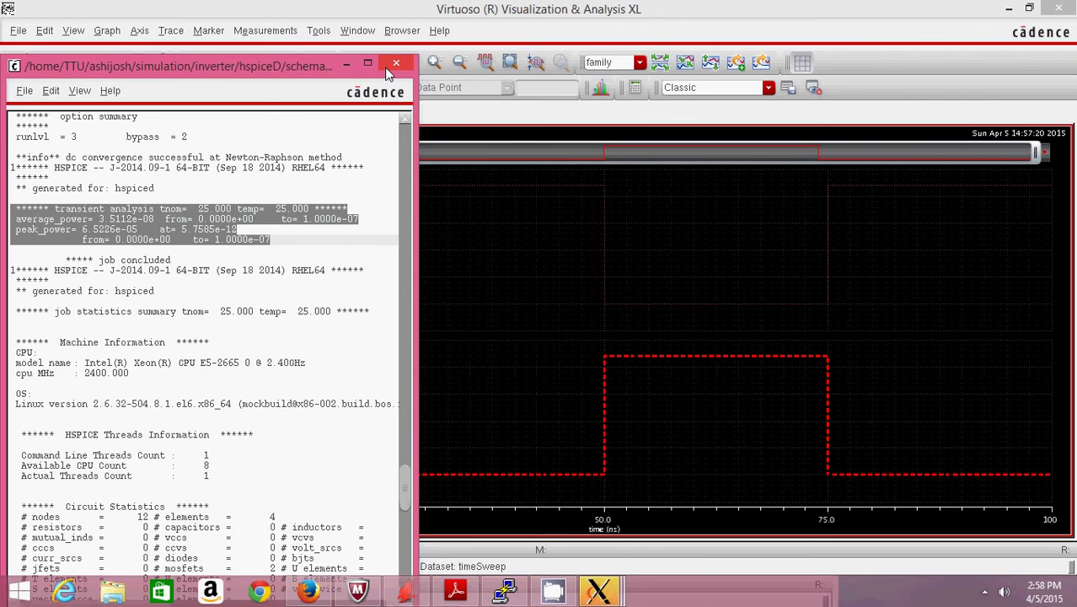
- Close the HSPICE log and waveform windows, then create the inverter netlist via Simulation > Netlist > Create
click(395, 64)
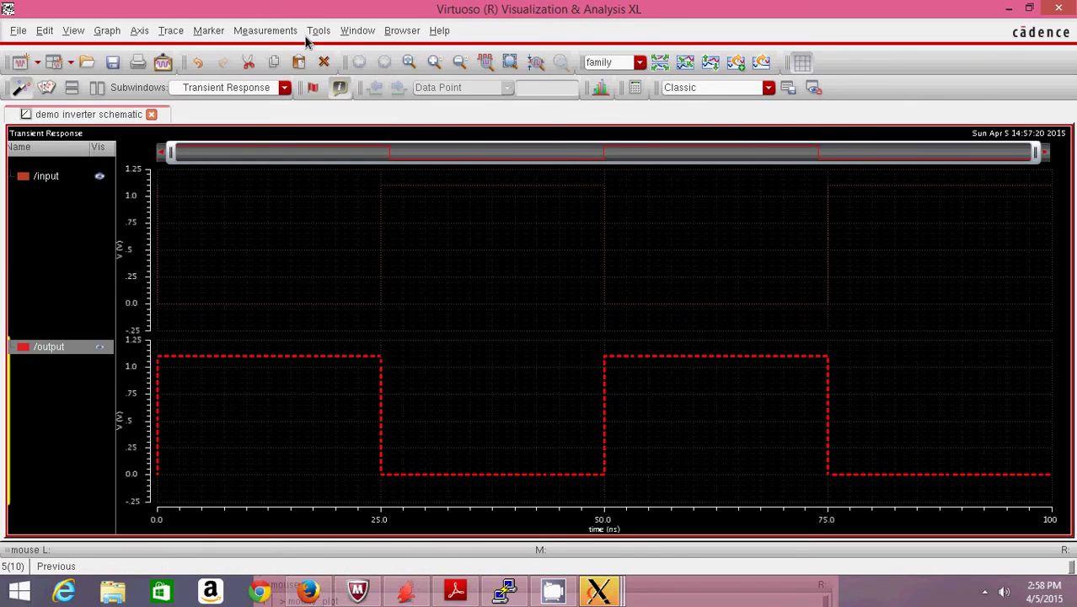
click(1064, 8)
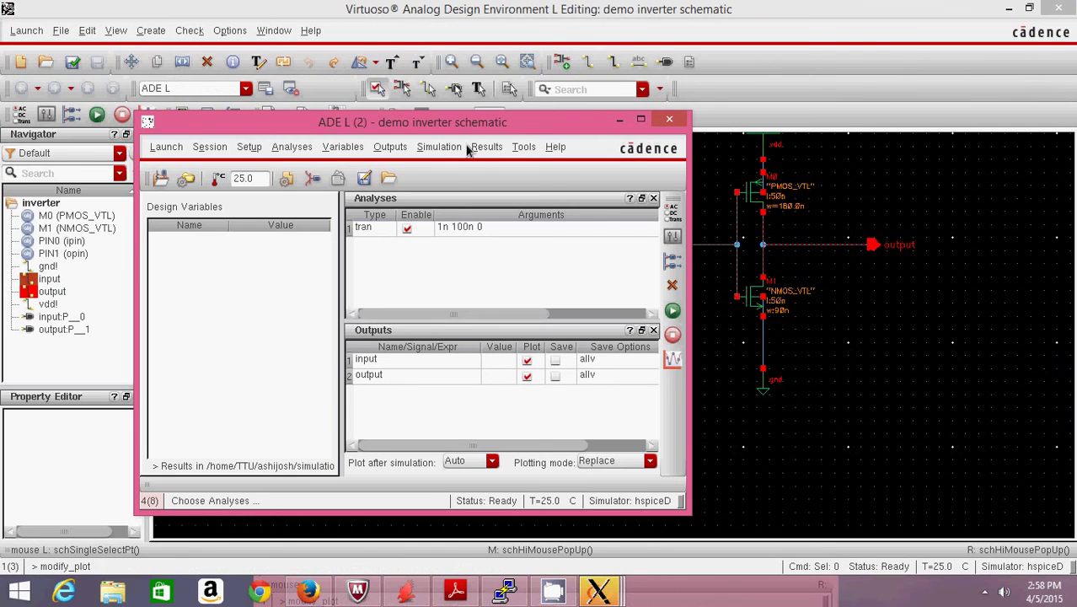
click(456, 147)
mouse_move(487, 240)
click(551, 249)
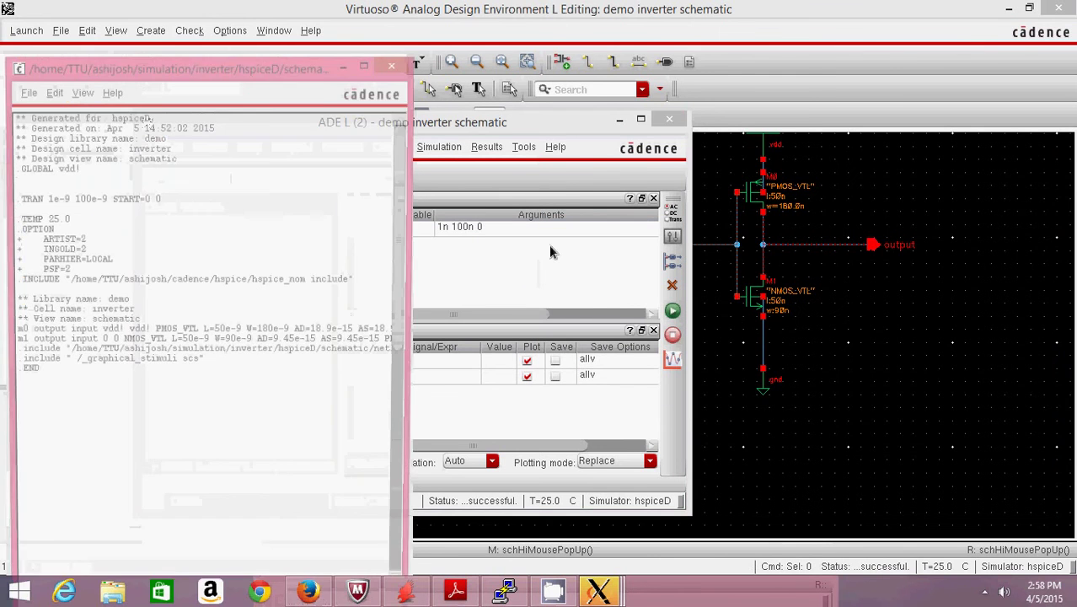
- Maximize input.ckt, highlight the m0 and m1 transistor lines, then close the netlist
double_click(279, 62)
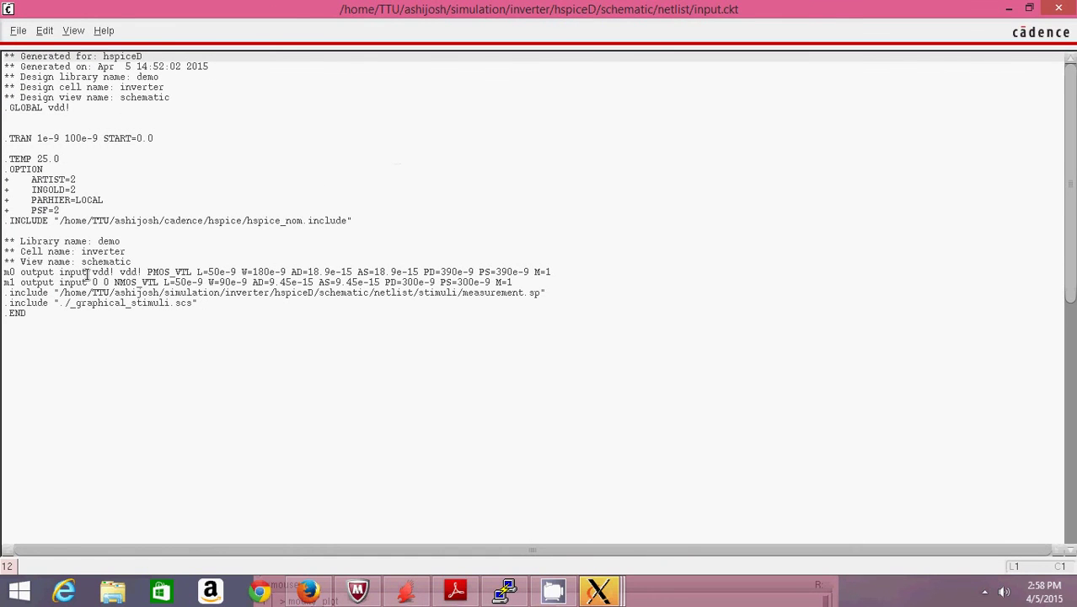
drag(7, 271, 515, 283)
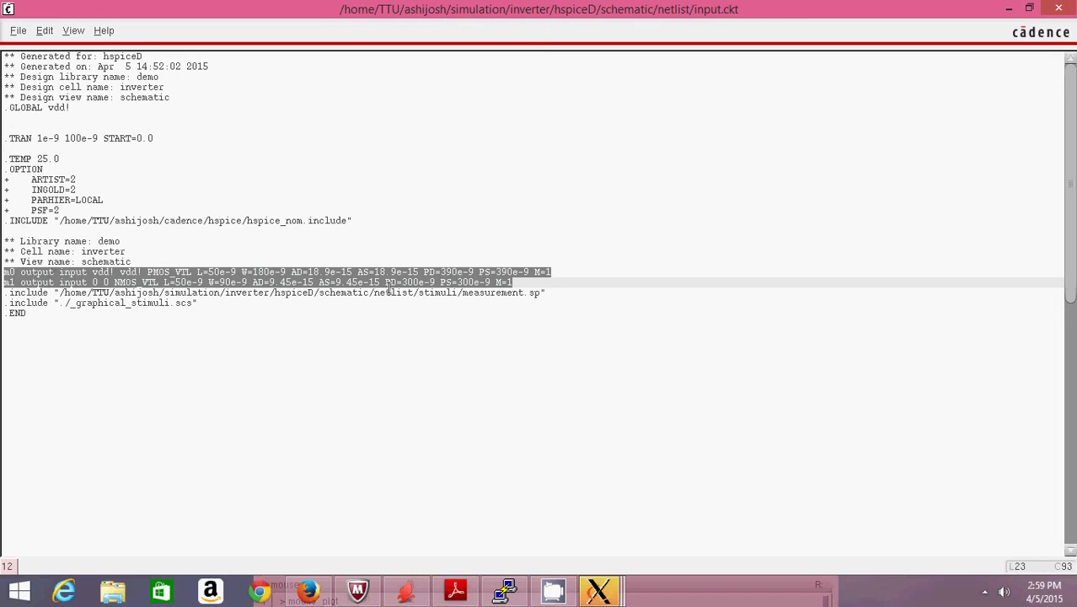
click(272, 286)
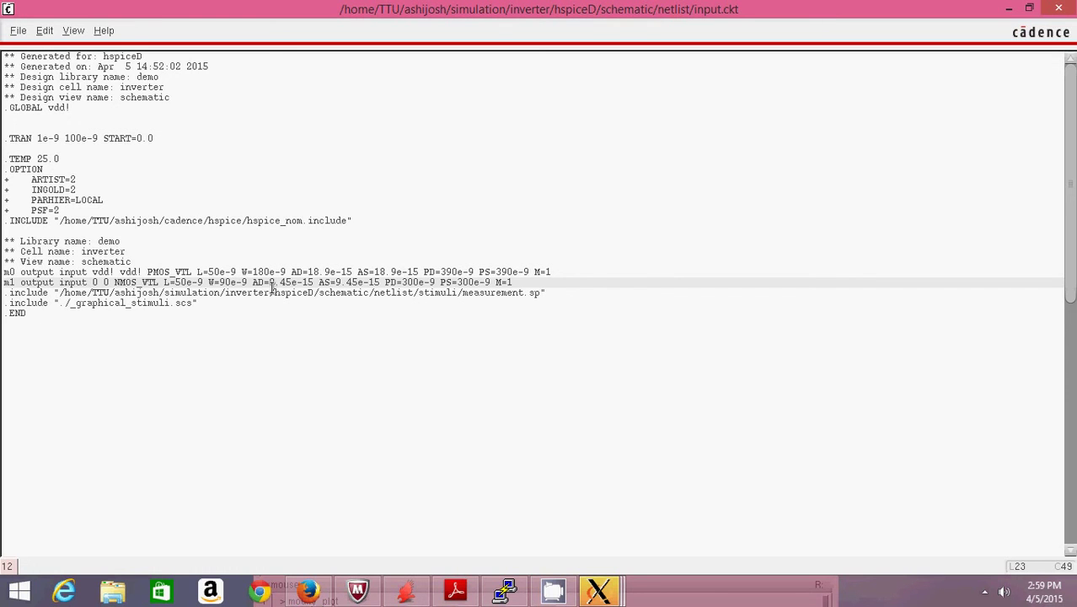
click(1056, 9)
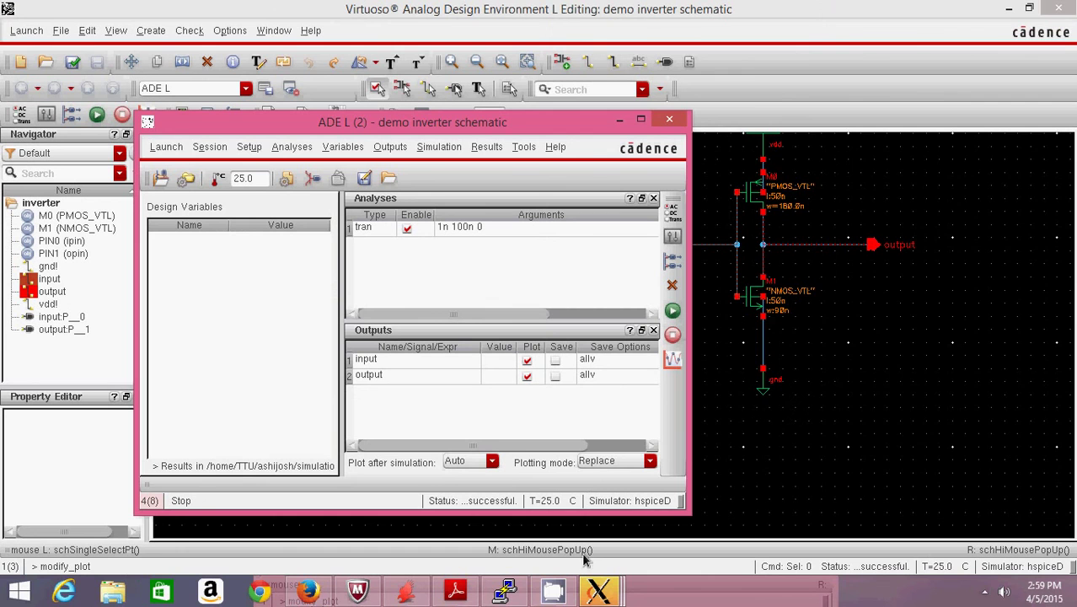
- Show the Windows desktop from the taskbar menu and bring up CamStudio's recorder from the tray overflow
click(554, 595)
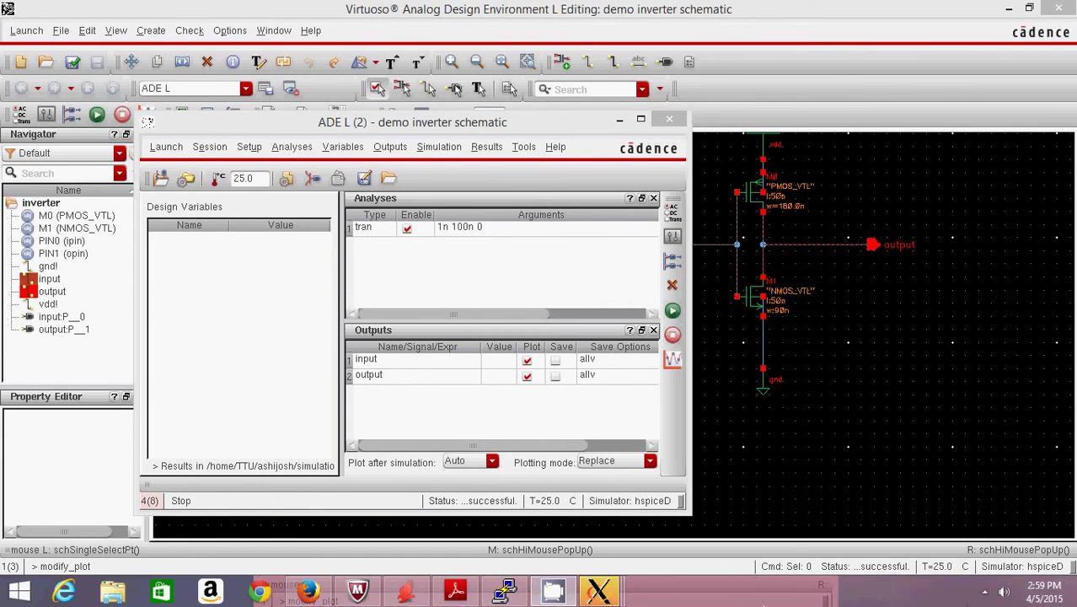
right_click(763, 604)
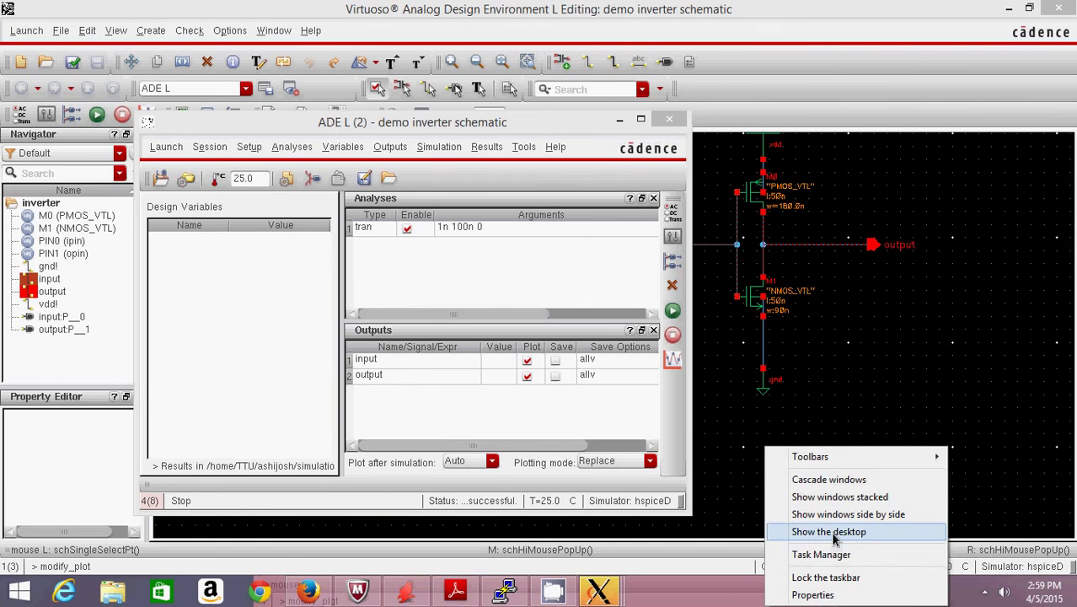
click(833, 532)
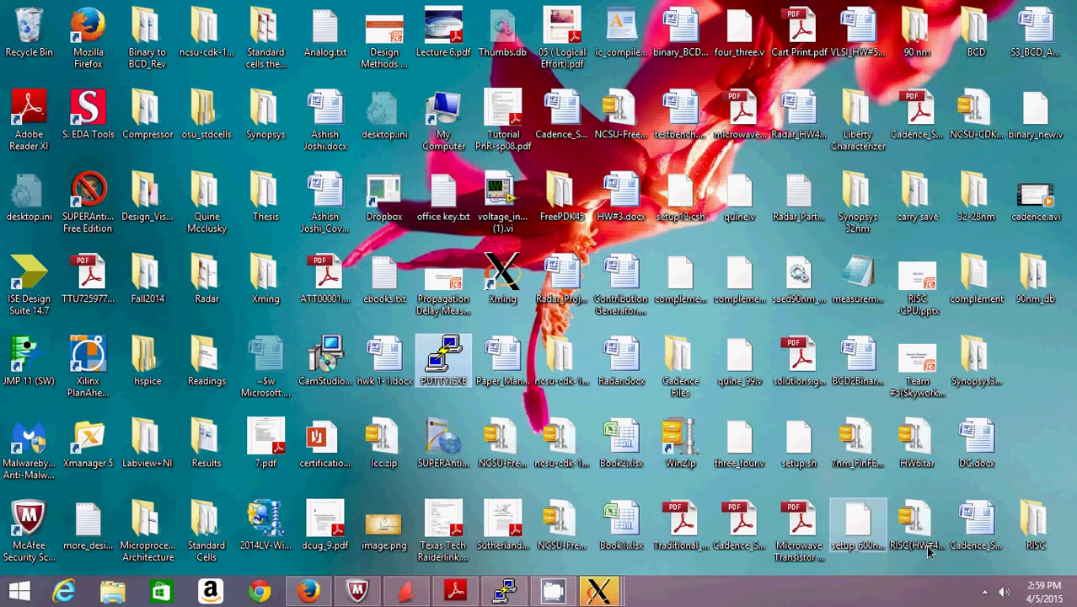
click(984, 592)
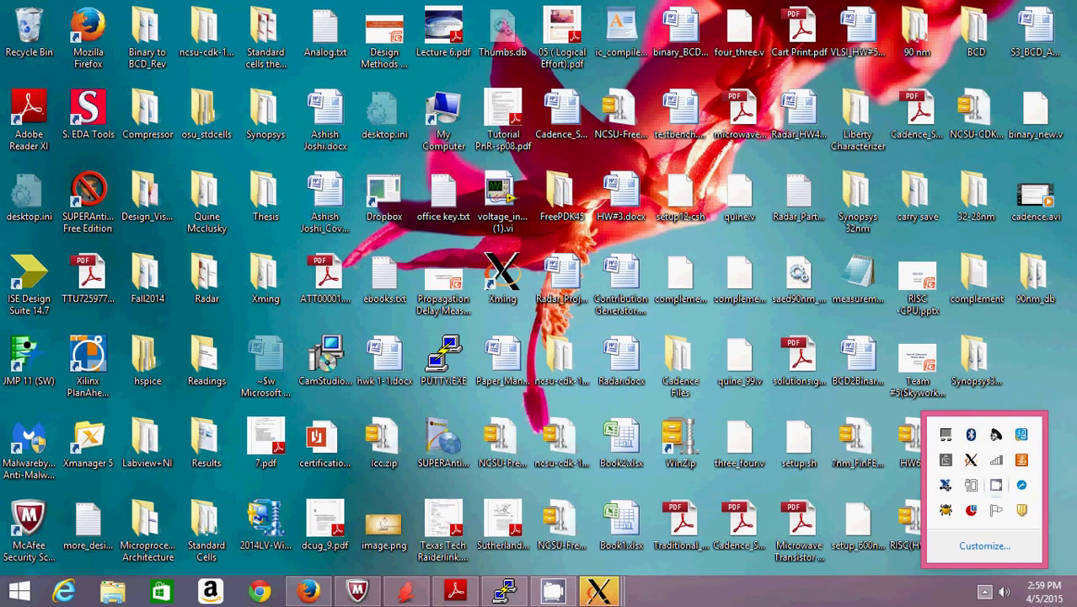
click(996, 484)
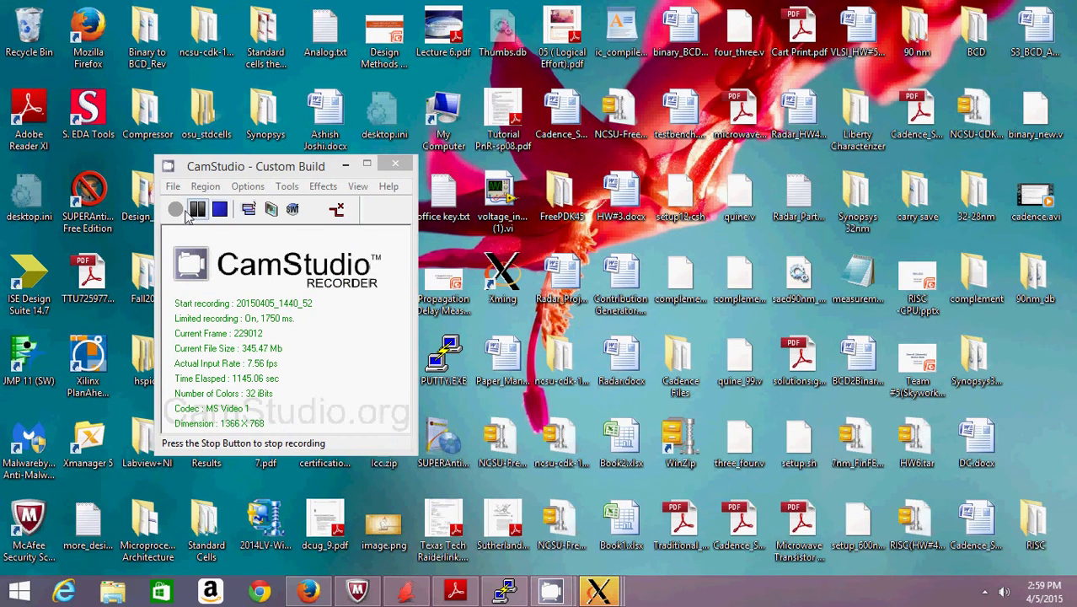